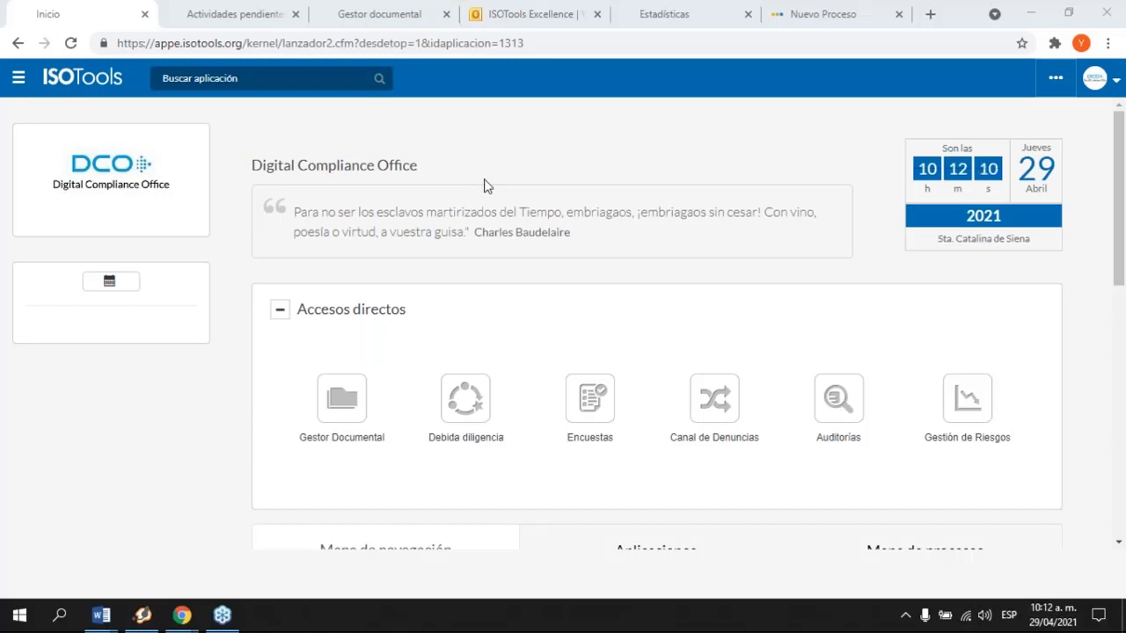
Step: Switch to the Actividades pendientes page and review the 48 overdue (Fuera de plazo) tasks
click(238, 16)
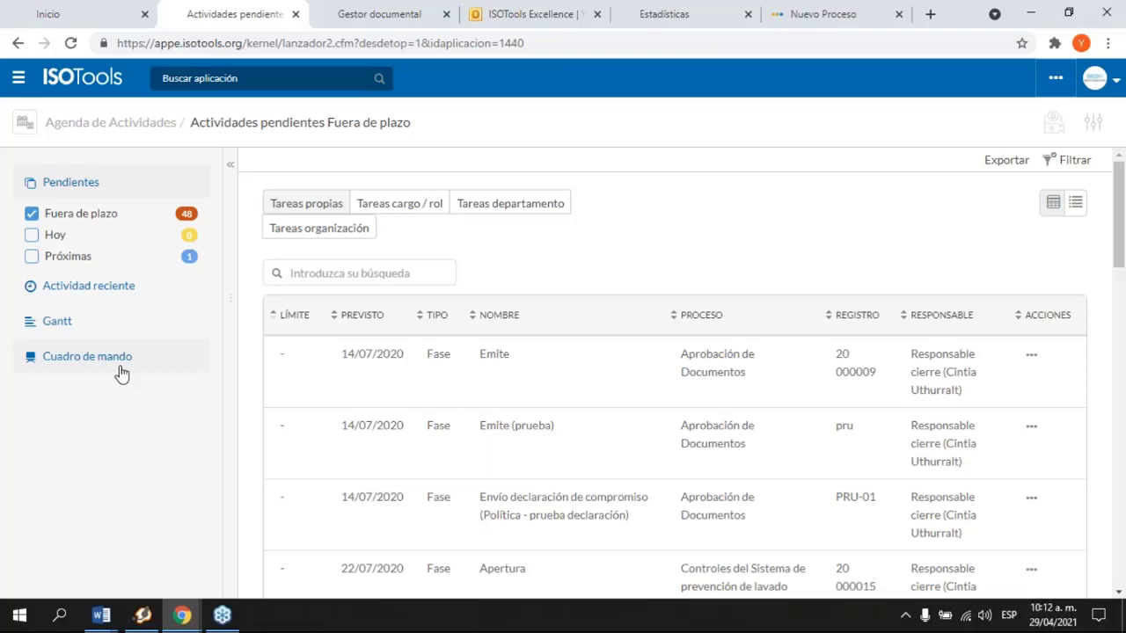
scroll(643, 355, down, 1)
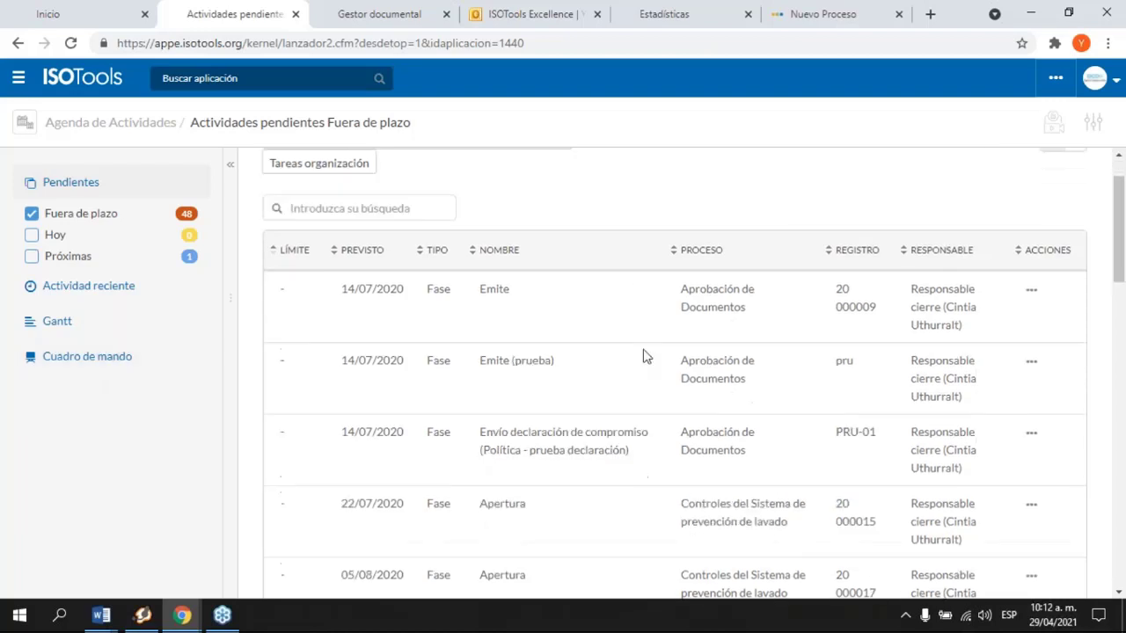
scroll(478, 343, up, 2)
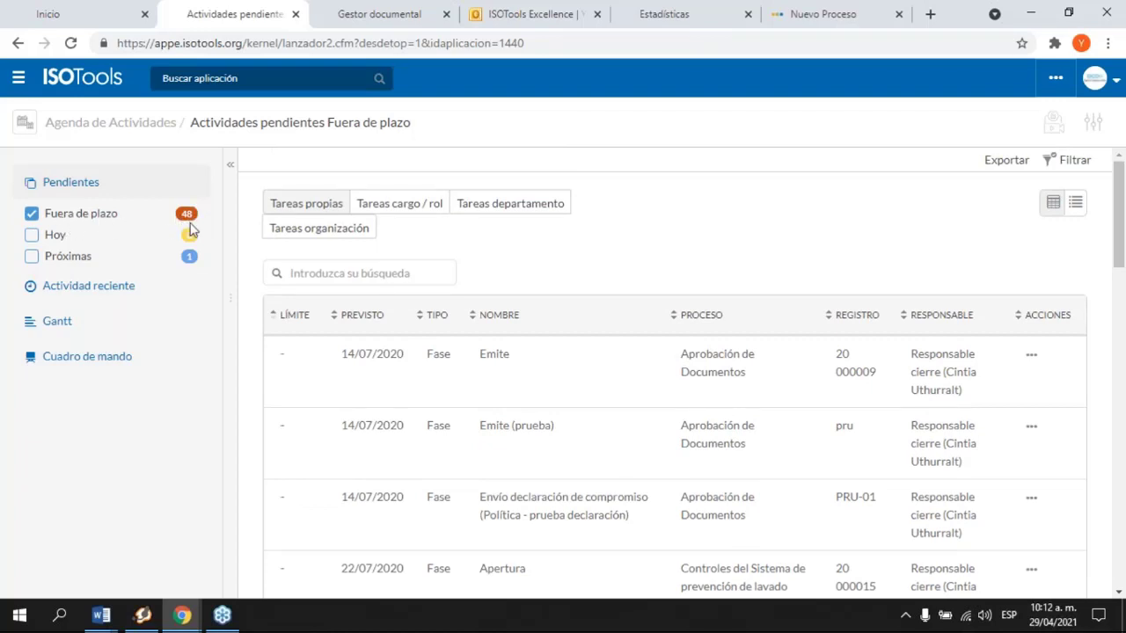
click(92, 355)
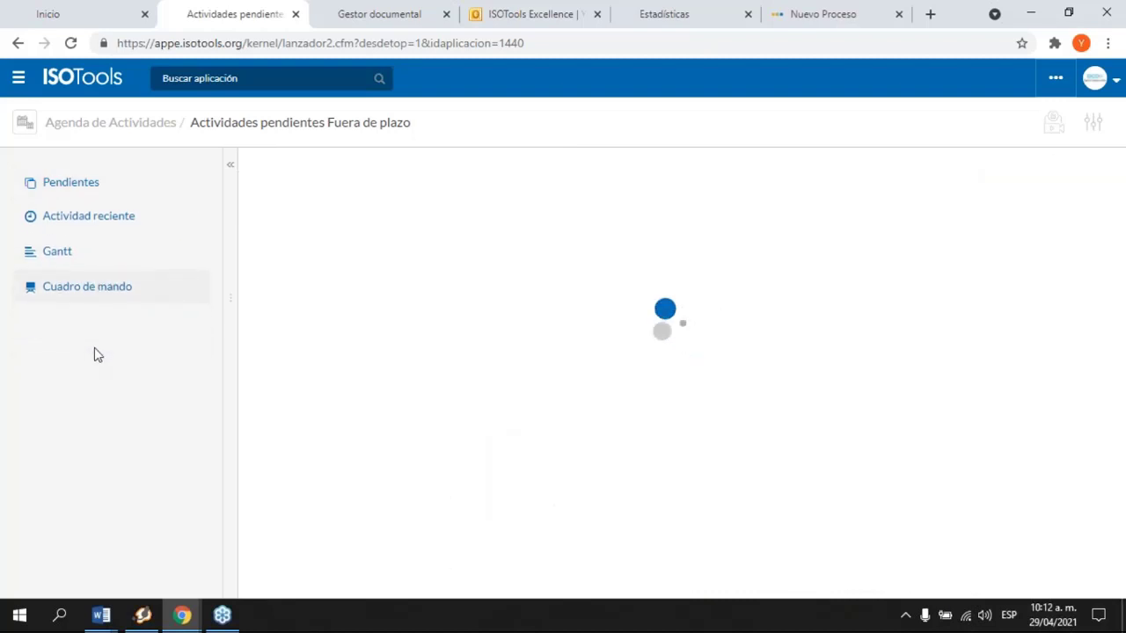
Step: Scroll through the Cuadro de mando charts of pending activities by type, overdue time, user and typology
scroll(455, 349, down, 1)
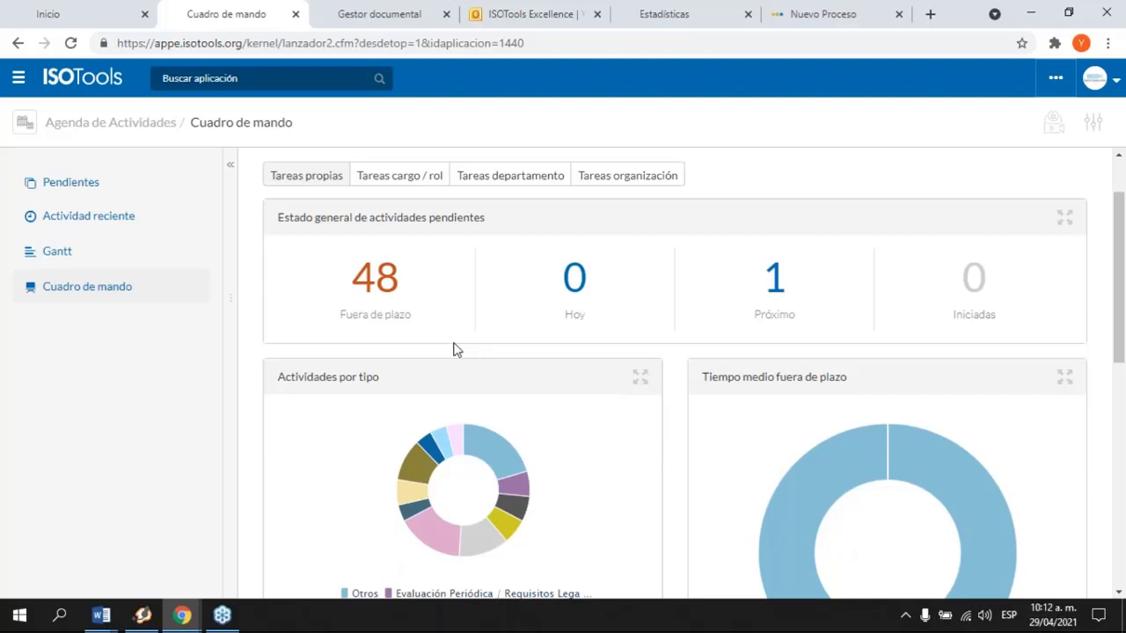
scroll(455, 349, down, 3)
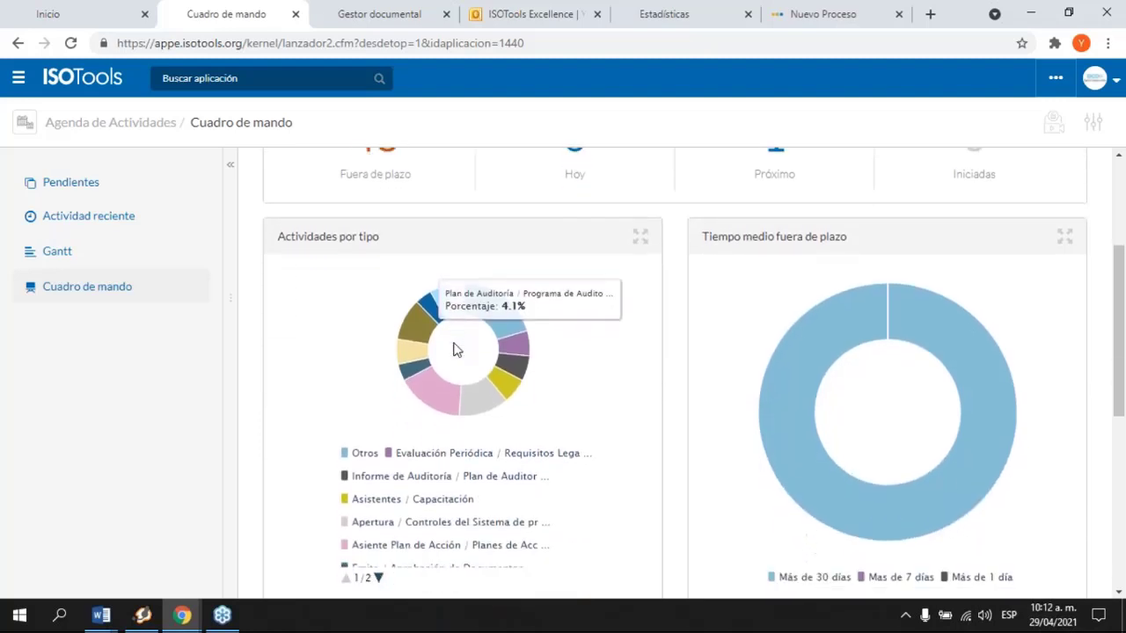
scroll(638, 372, up, 4)
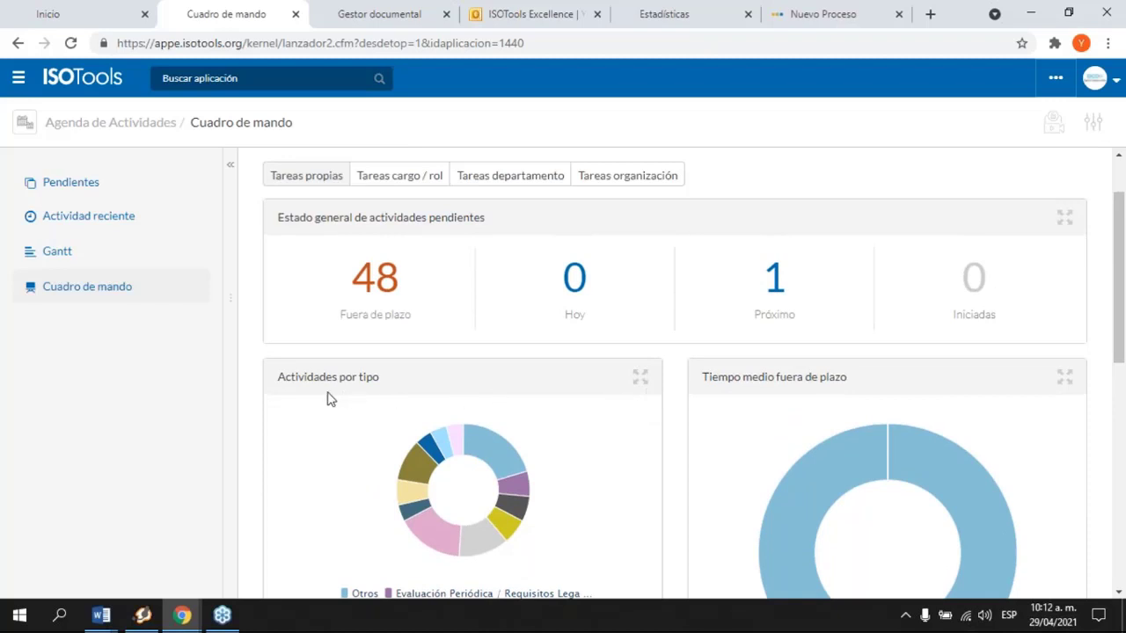
scroll(423, 433, down, 2)
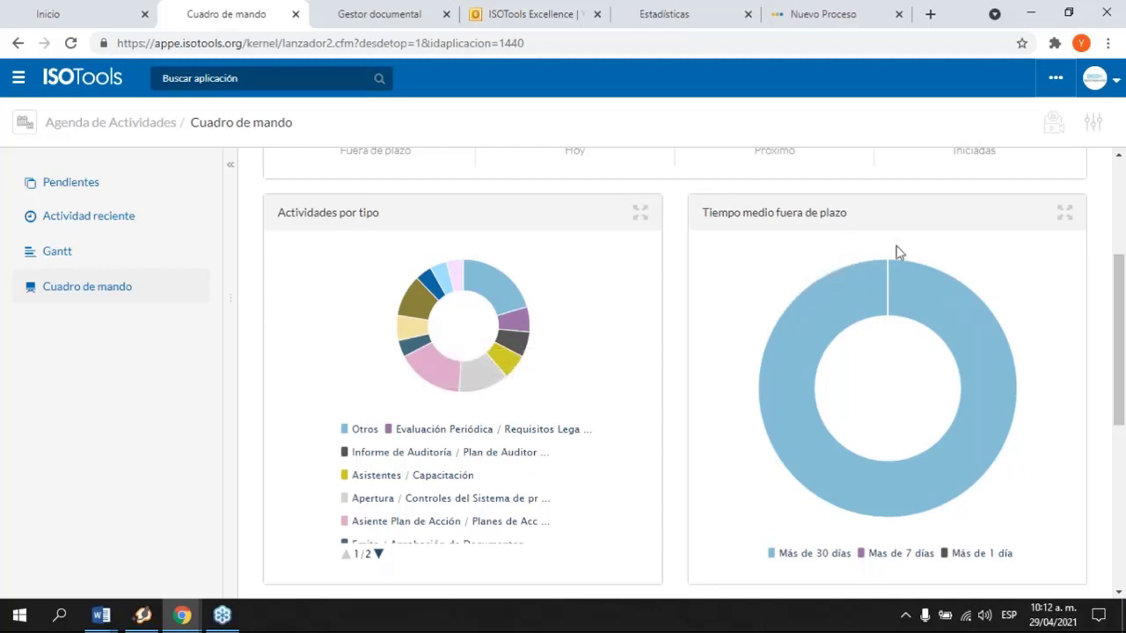
scroll(879, 351, down, 5)
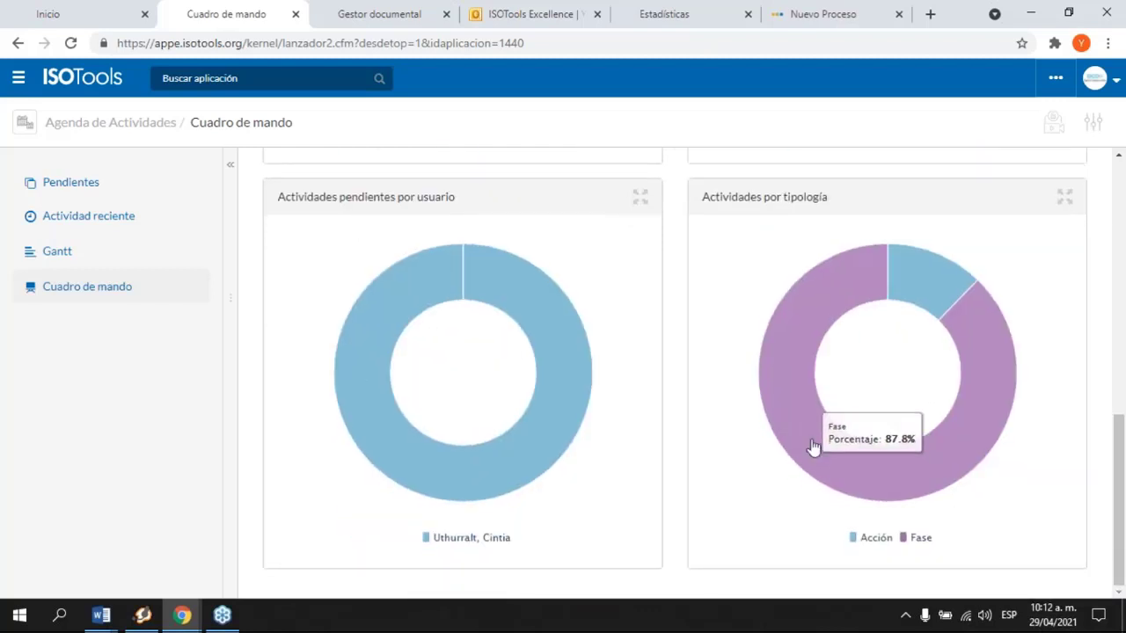
click(296, 14)
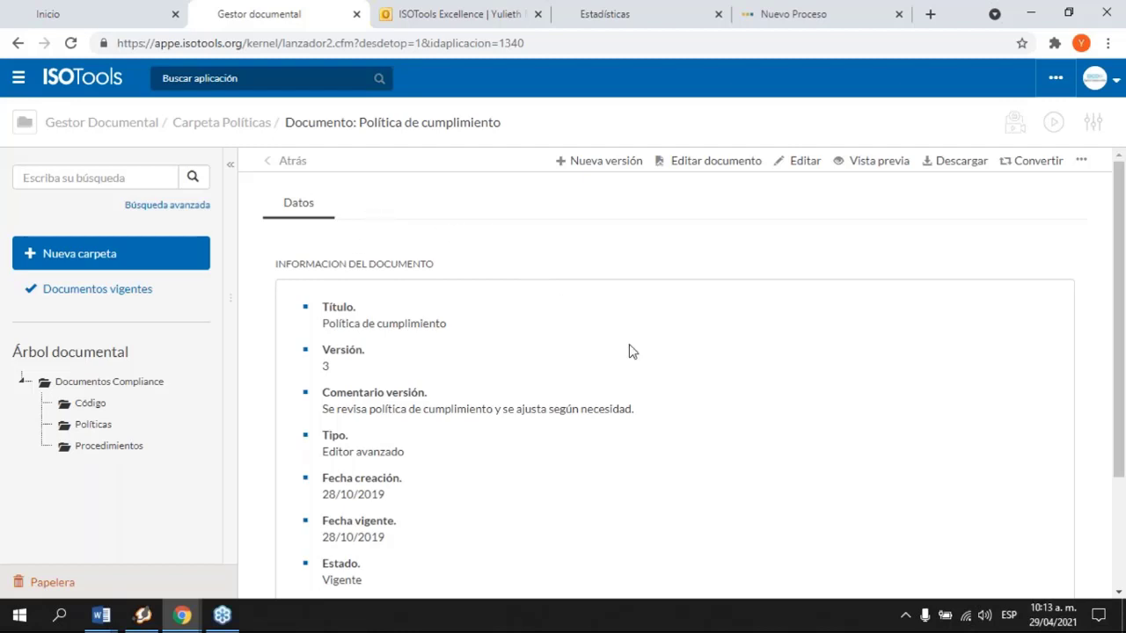
Step: Preview the content of the Política de cumplimiento document
scroll(629, 351, down, 2)
scroll(629, 352, up, 2)
drag(318, 327, 444, 324)
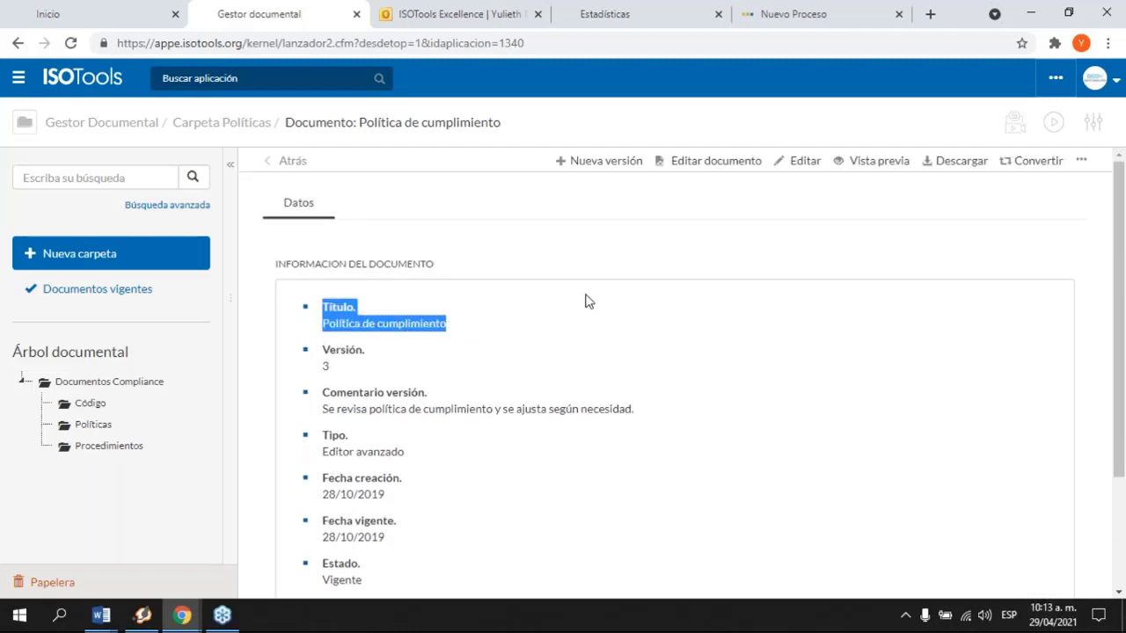
click(559, 321)
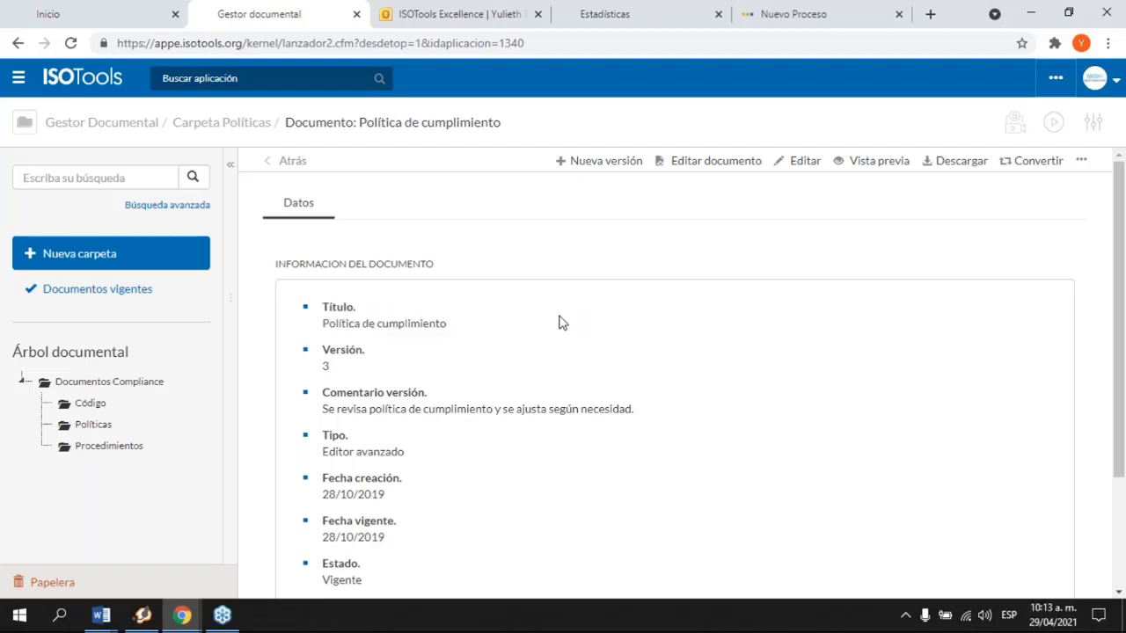
click(871, 160)
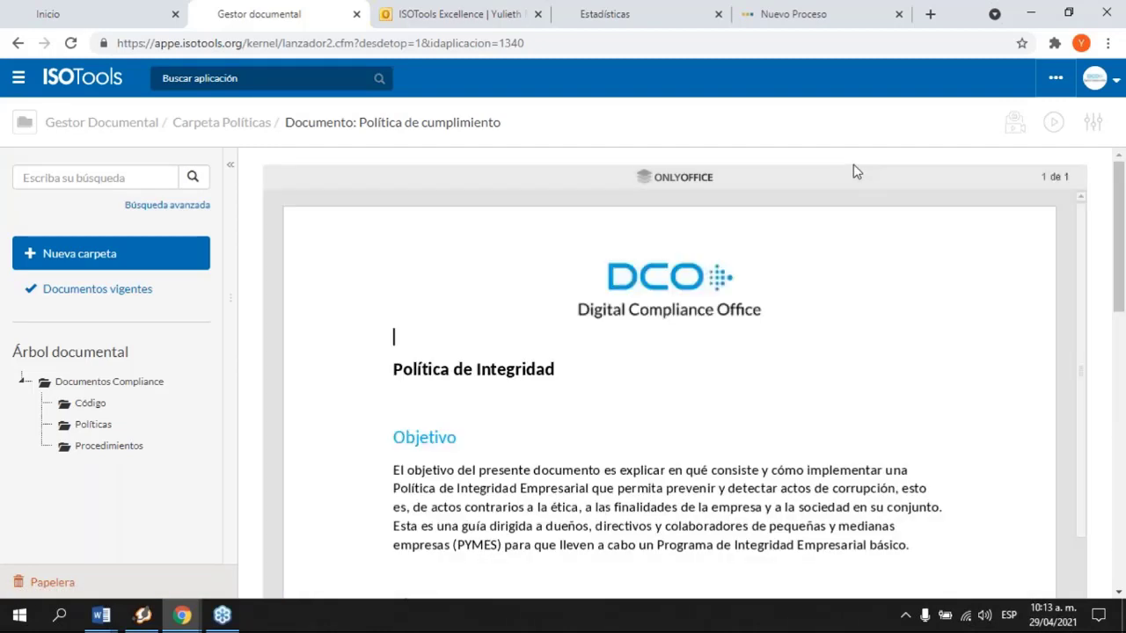
Step: Browse the Políticas folder and reopen the Política de cumplimiento document's details
click(95, 428)
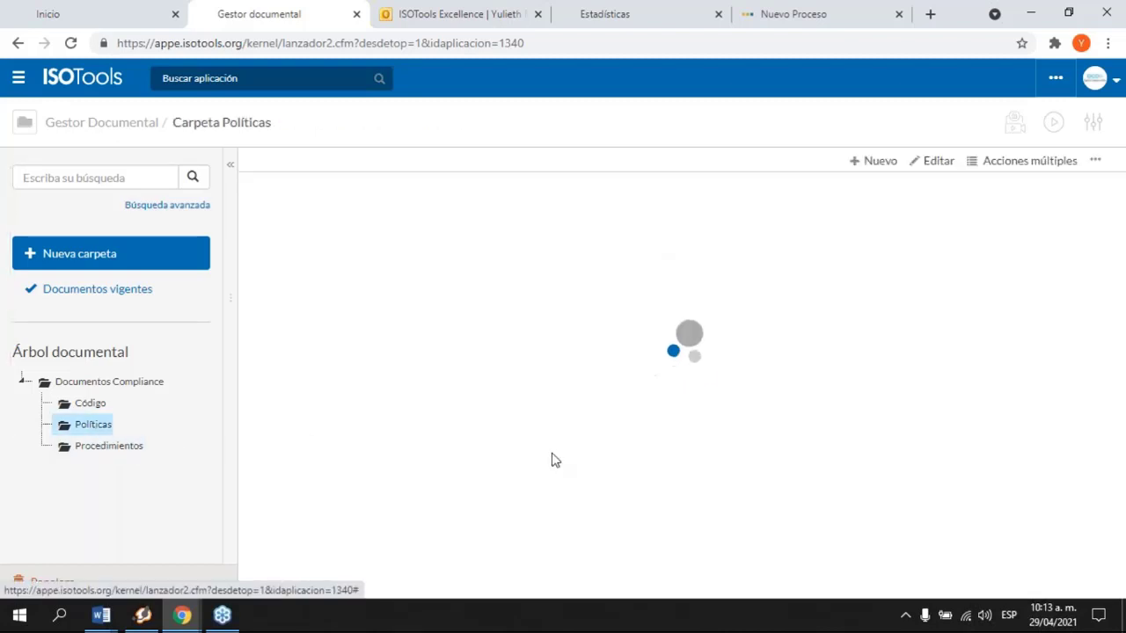
scroll(802, 456, down, 2)
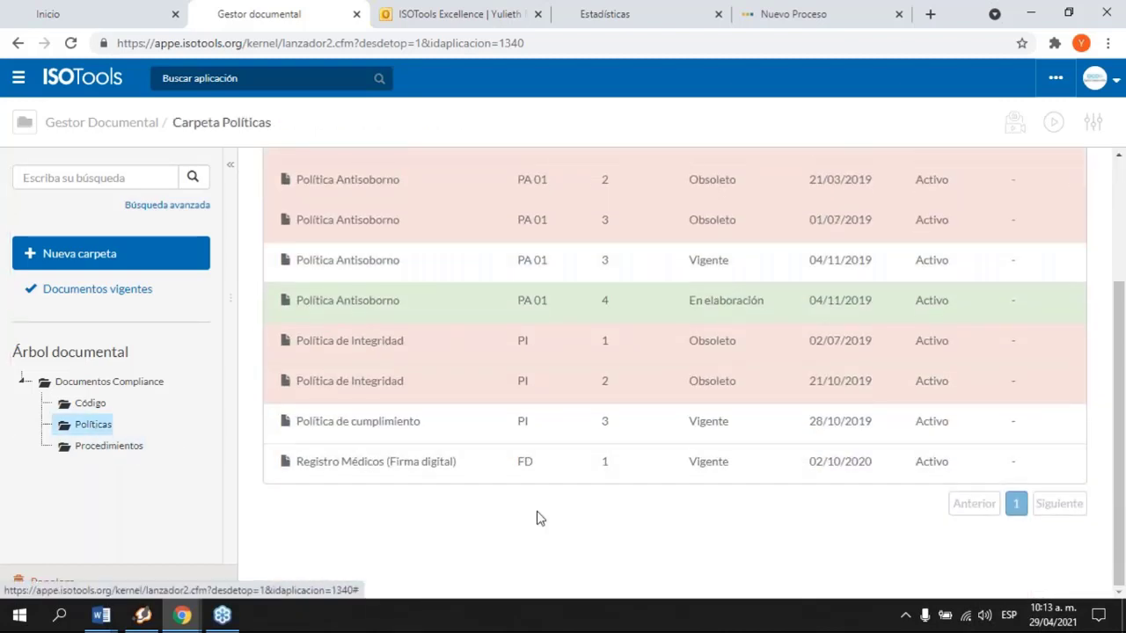
click(394, 426)
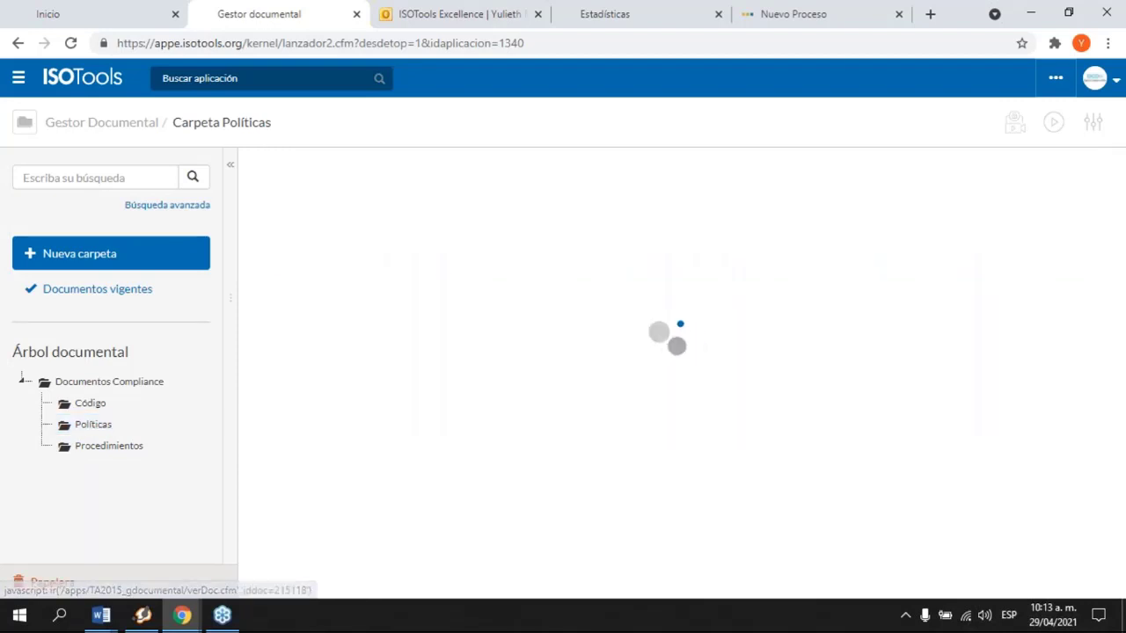
scroll(845, 357, up, 2)
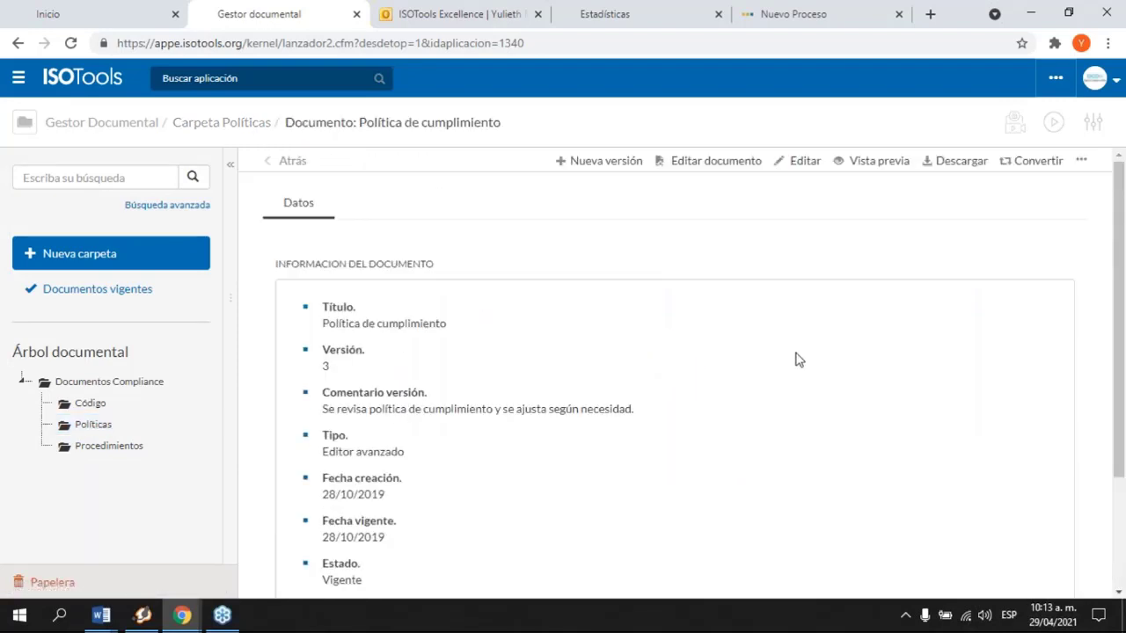
click(1080, 161)
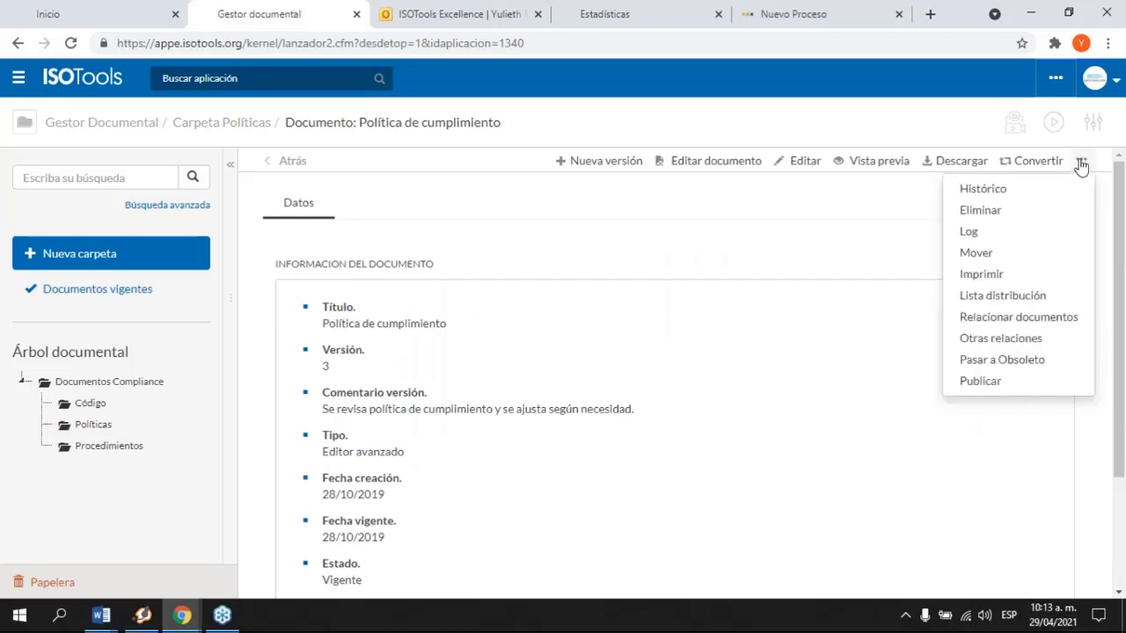
Step: Start a distribution list for Política de cumplimiento and review its subject and body
click(1000, 297)
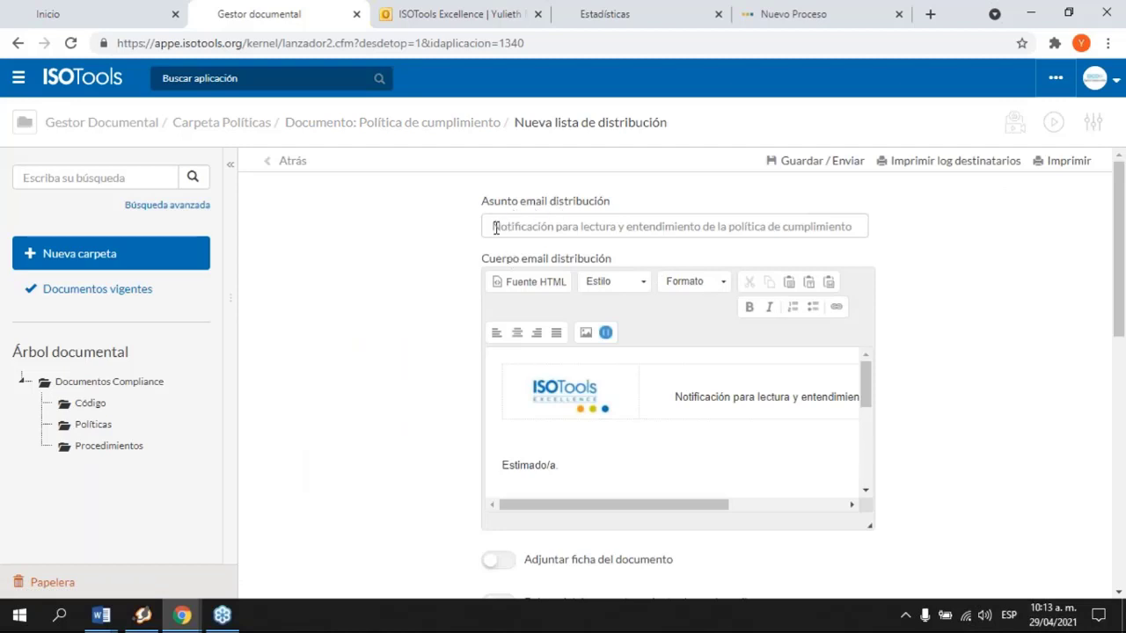
drag(495, 228, 869, 221)
scroll(844, 392, down, 1)
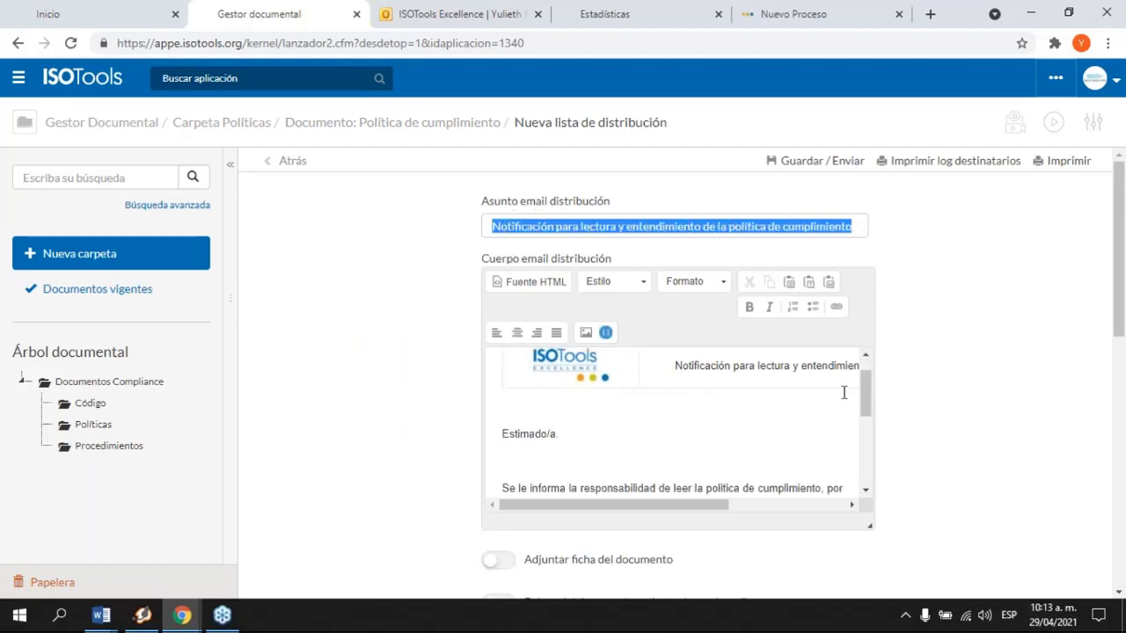
scroll(843, 392, up, 2)
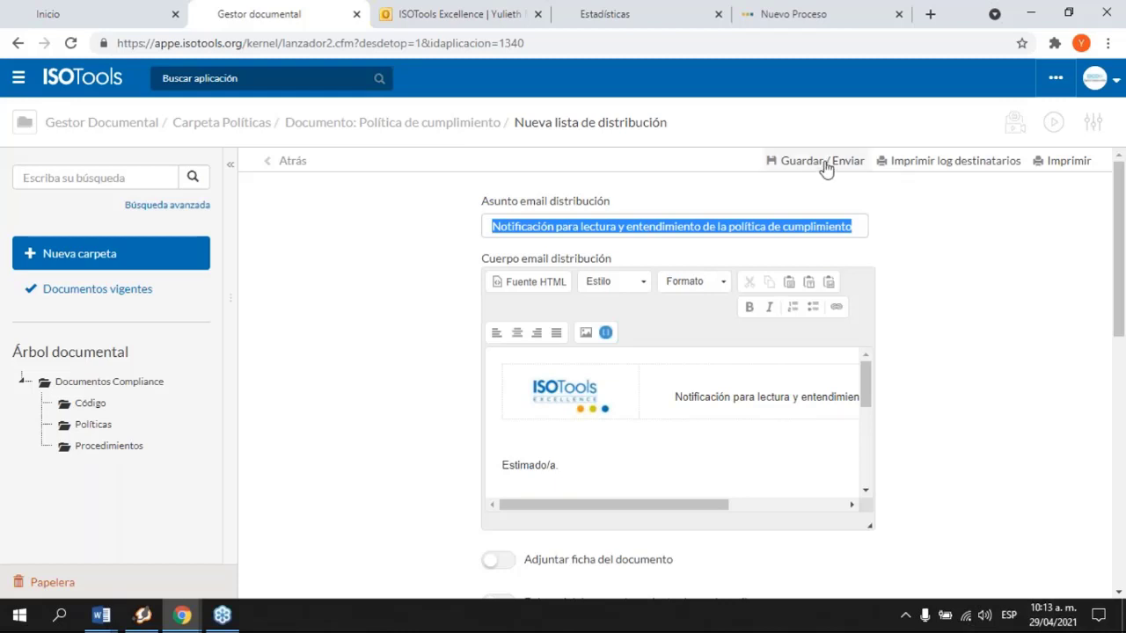
click(455, 25)
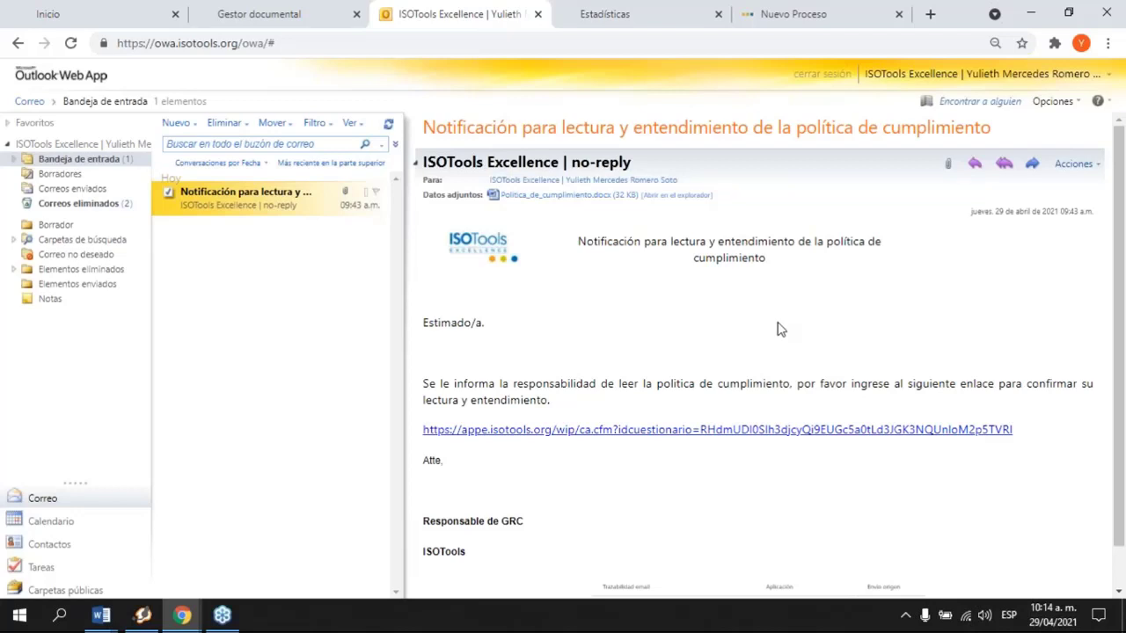
Step: Download the Politica_de_cumplimiento.docx attachment and open it from the download bar
click(520, 198)
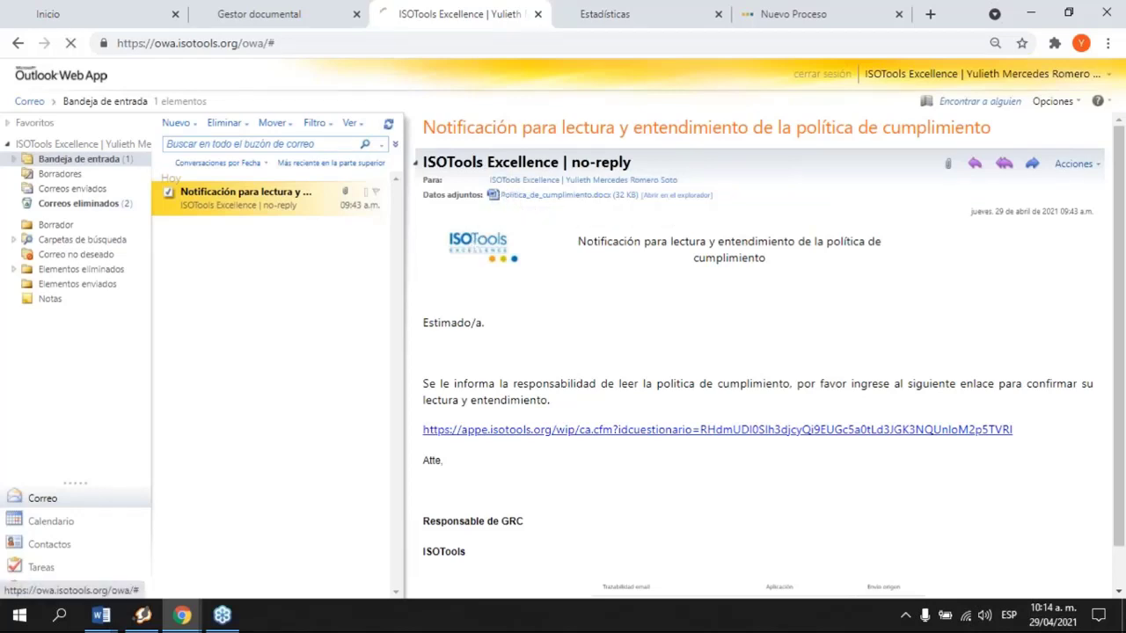
click(132, 582)
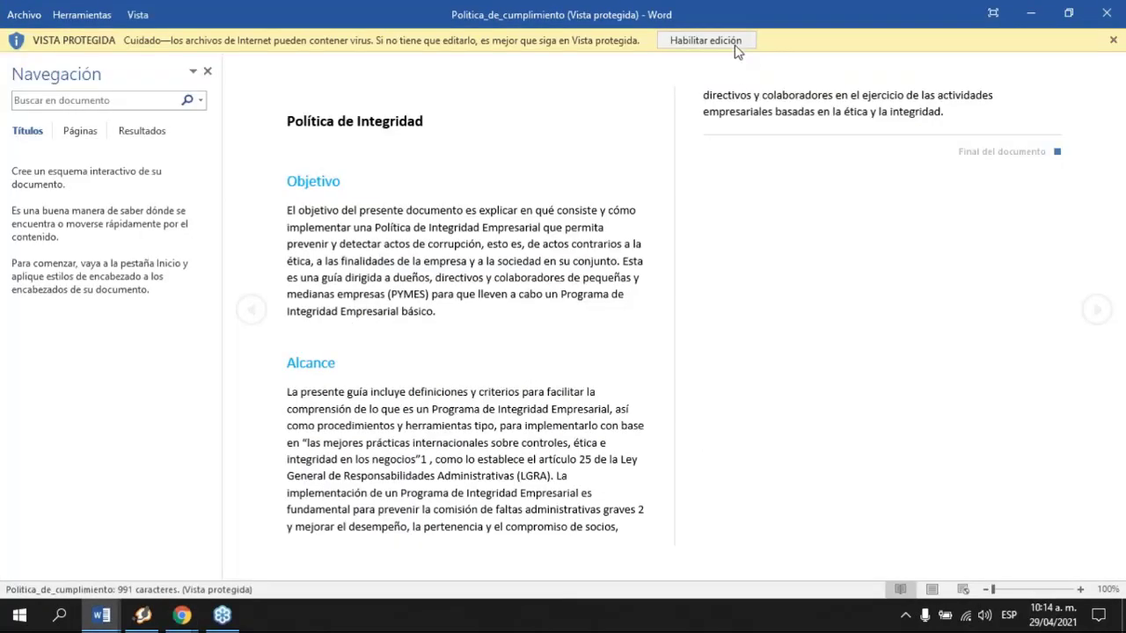
Step: Enable editing of the policy in Word, minimize it, and return to the notification email
click(737, 41)
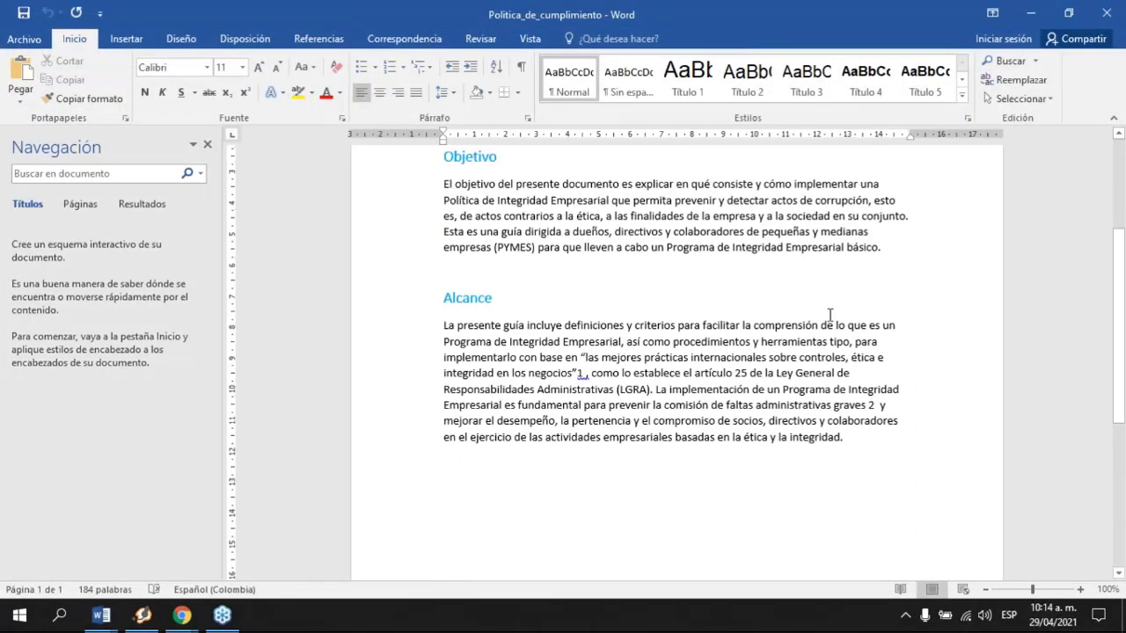
click(1021, 20)
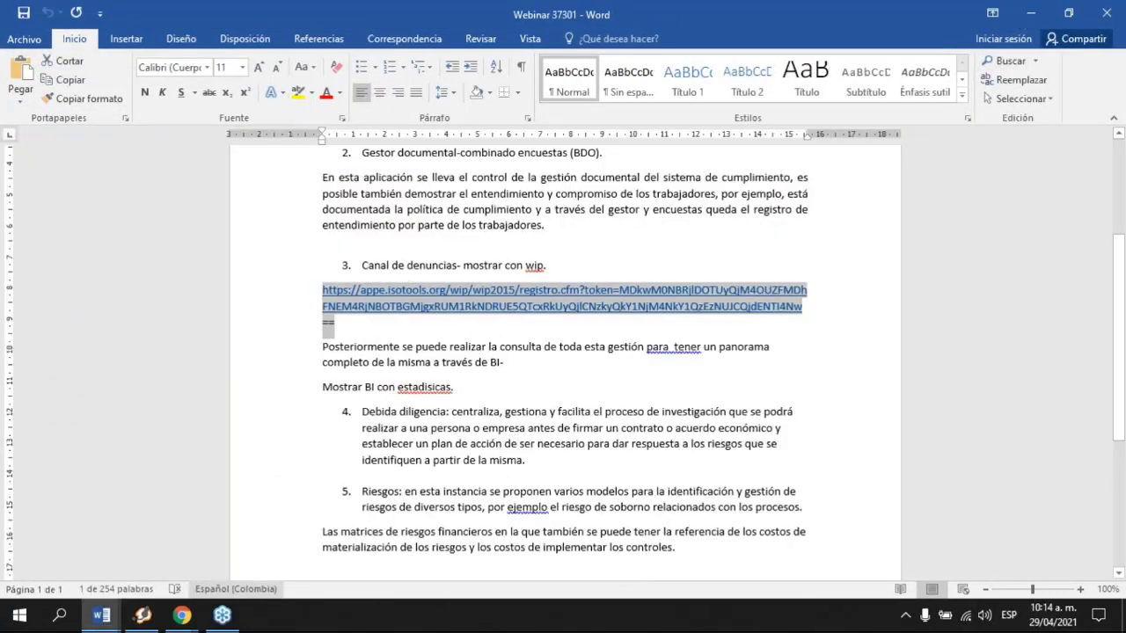
mouse_move(182, 614)
click(141, 574)
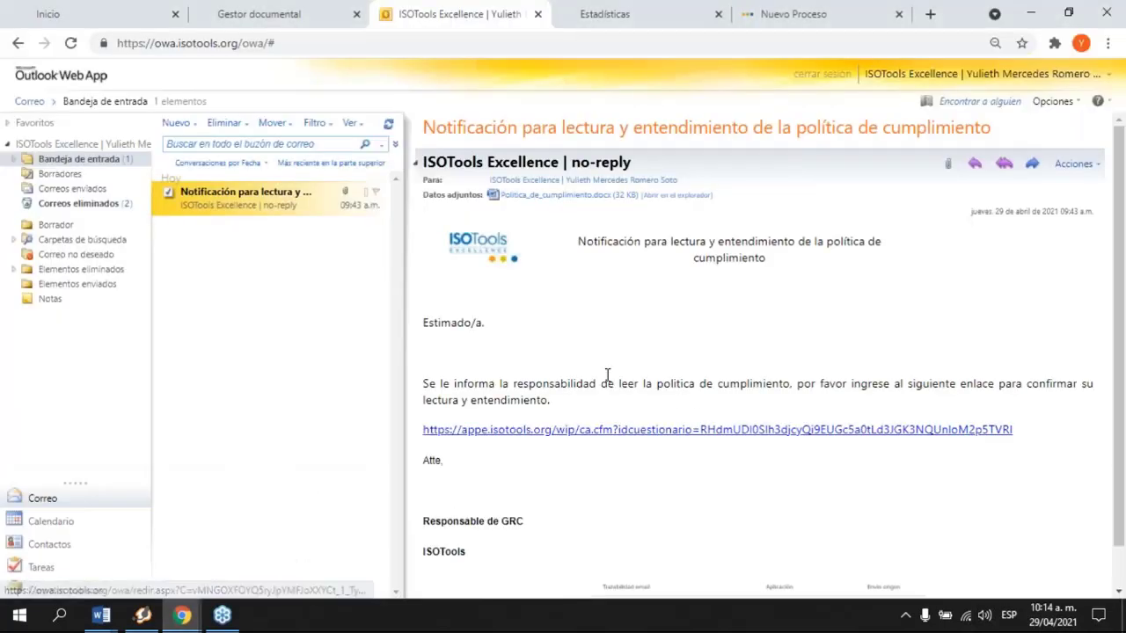
Step: Follow the appe.isotools.org questionnaire link in the compliance-policy notification email
scroll(607, 375, down, 1)
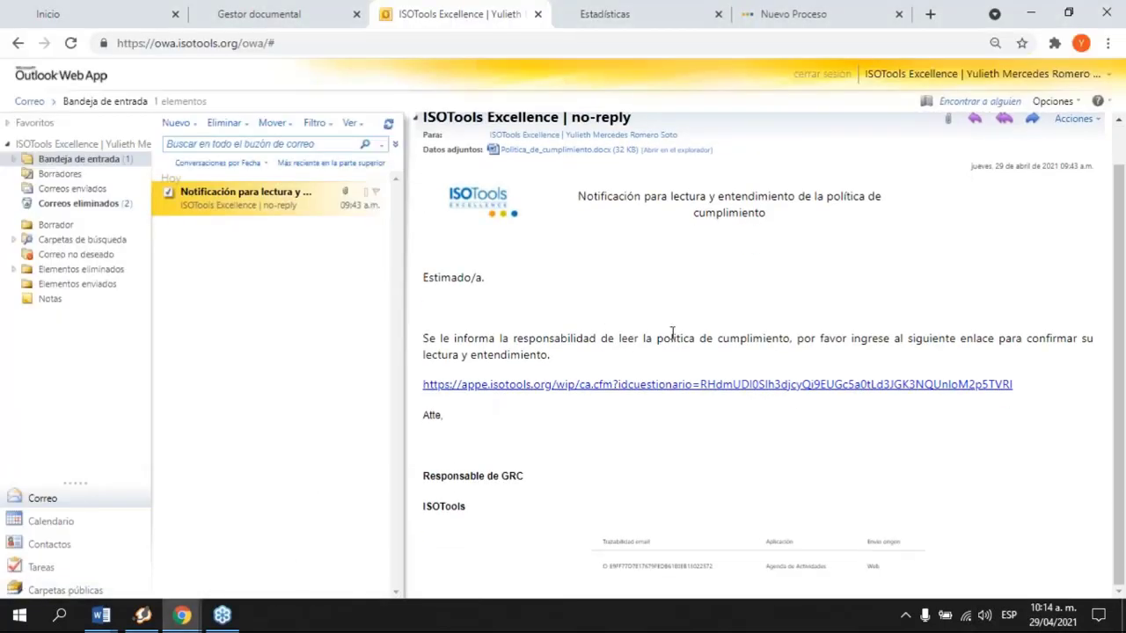
scroll(630, 315, up, 1)
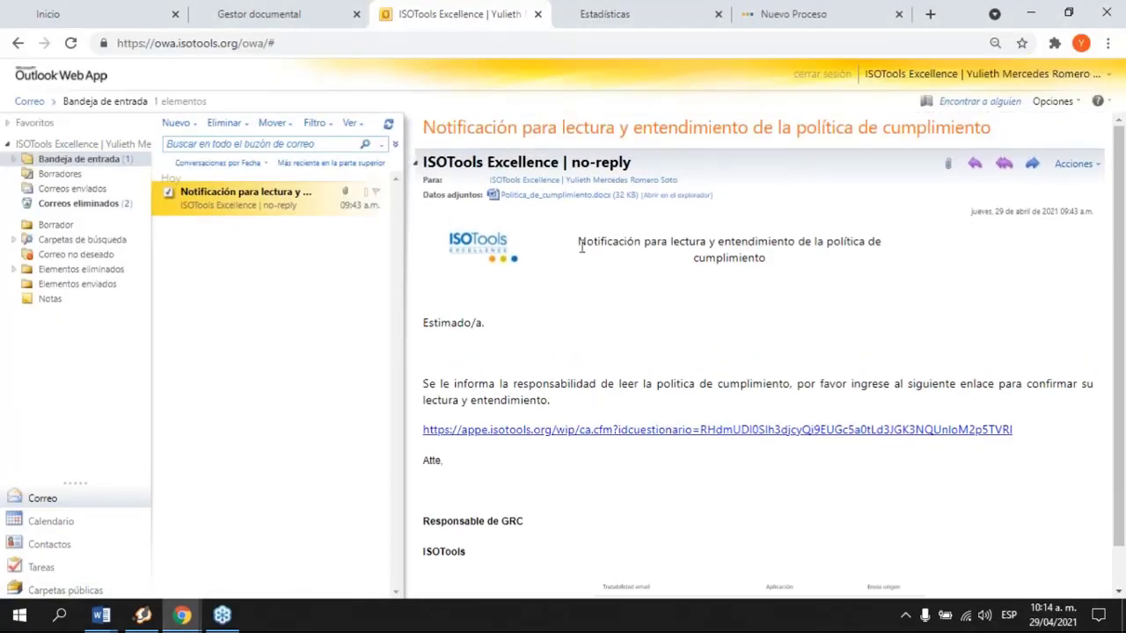
drag(579, 243, 800, 269)
click(819, 327)
scroll(819, 327, down, 1)
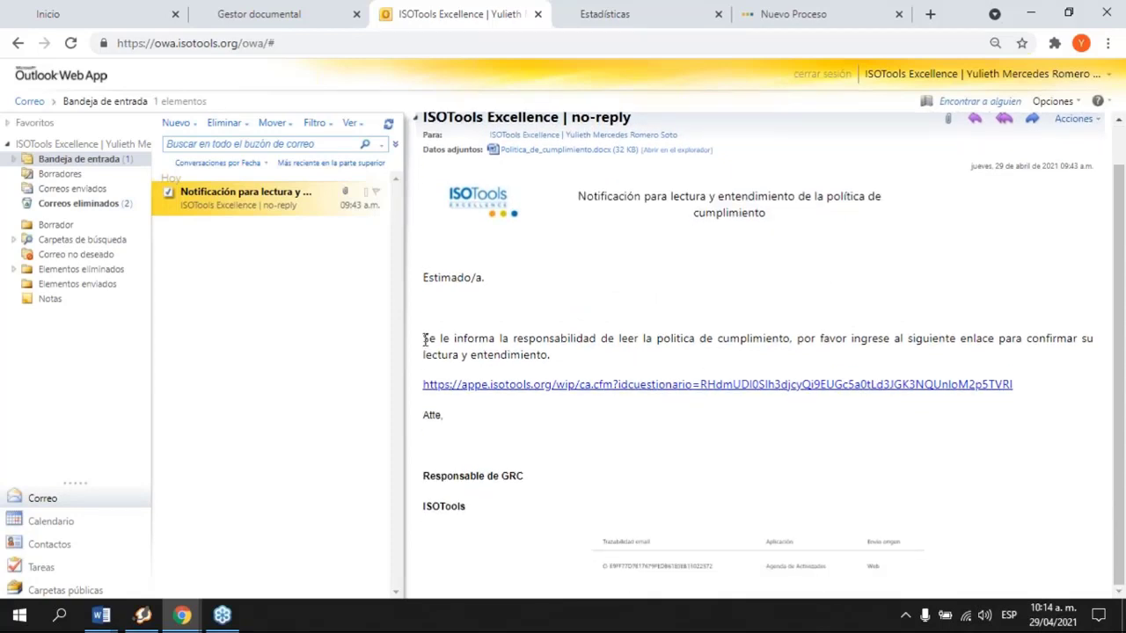
drag(424, 340, 567, 356)
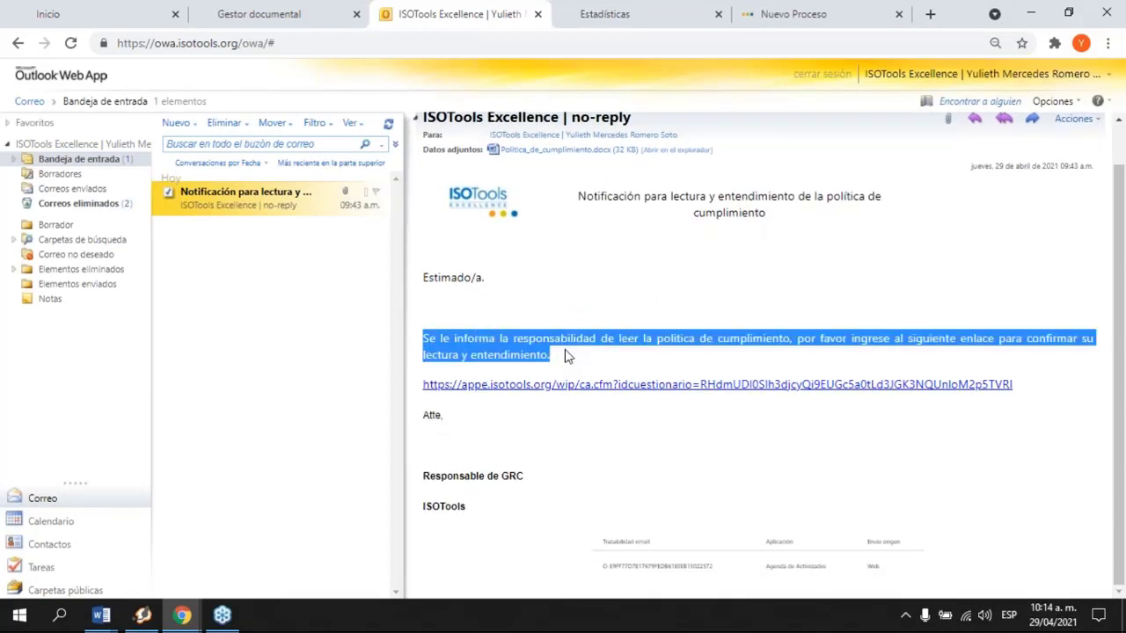
click(647, 387)
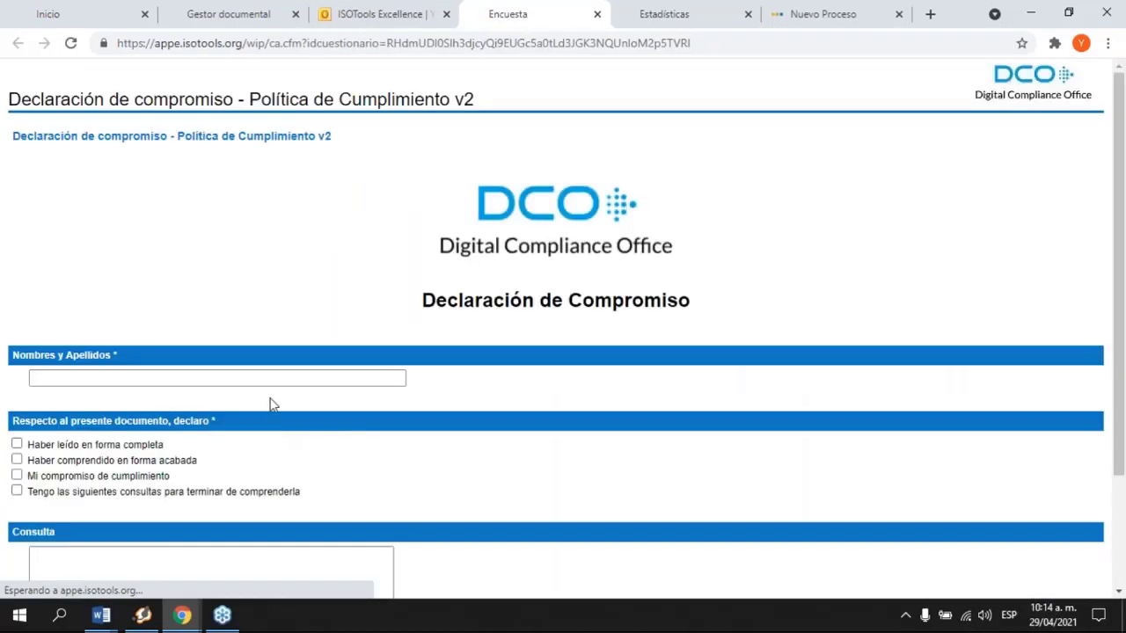
Step: Enter the respondent's full name in the Nombres y Apellidos field
click(296, 376)
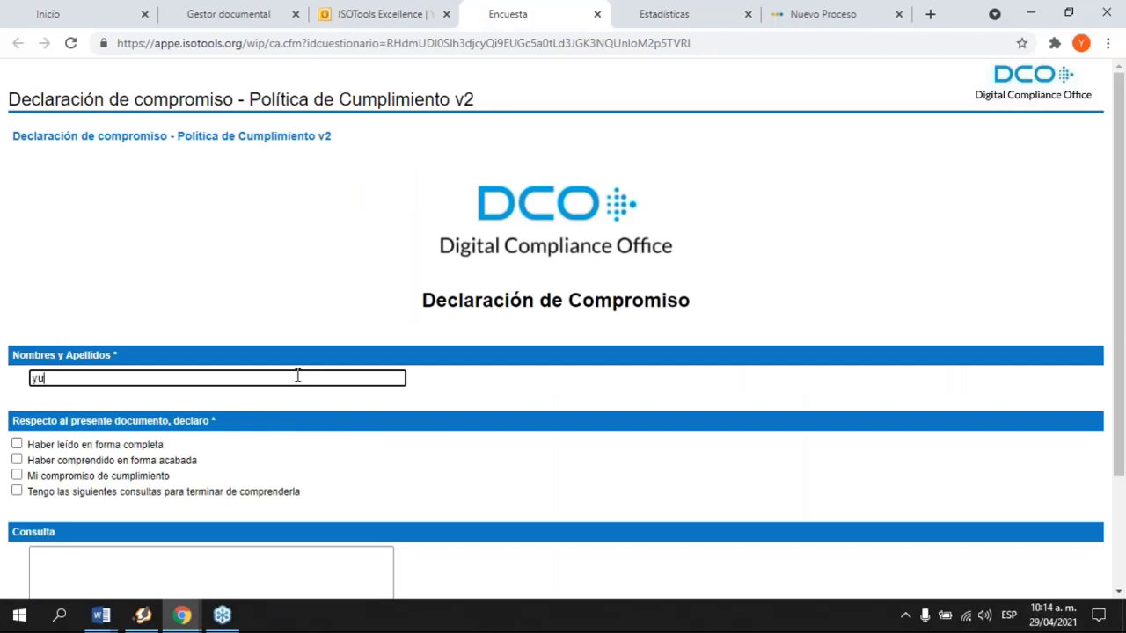
scroll(299, 375, down, 3)
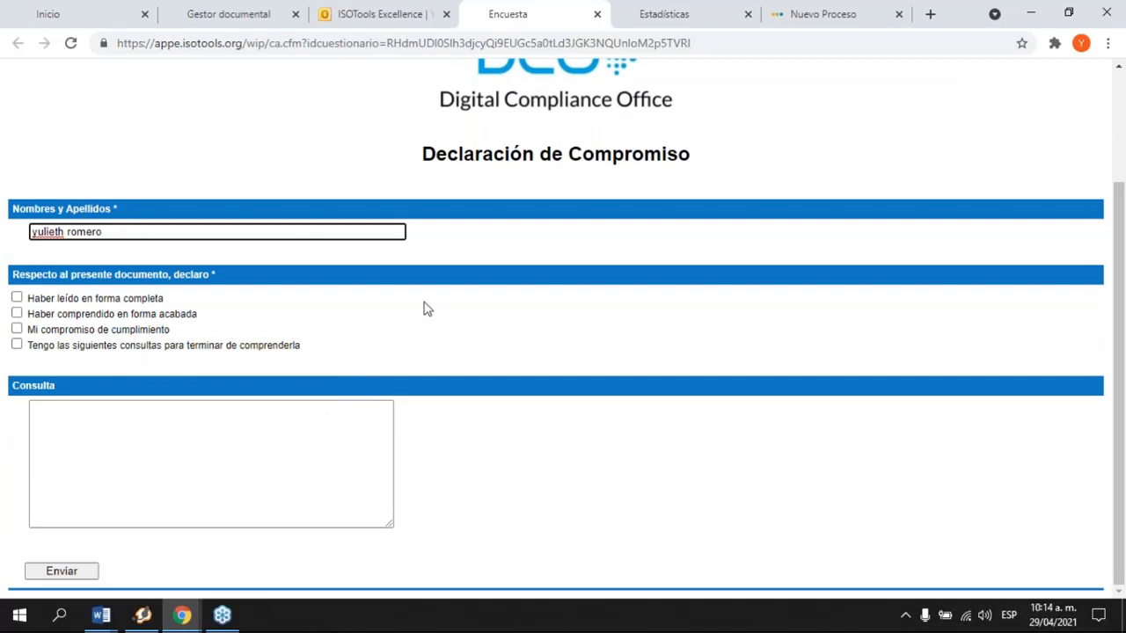
Step: Tick the read, understood and compliance-commitment declarations, submit, and accept the confirmation
click(17, 298)
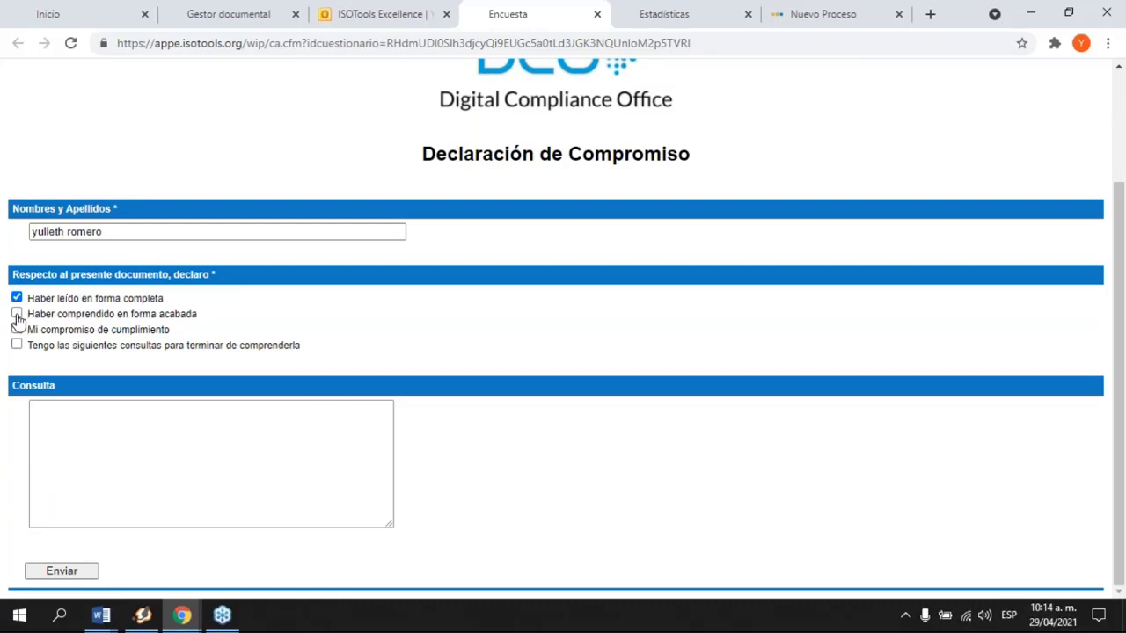
click(16, 314)
click(112, 525)
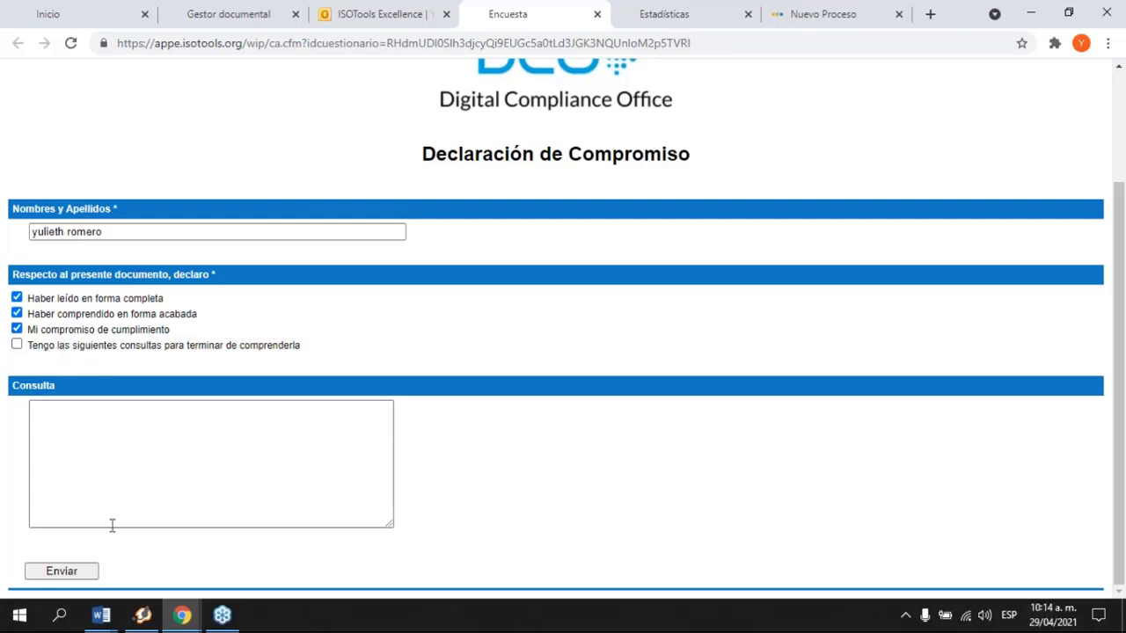
click(73, 572)
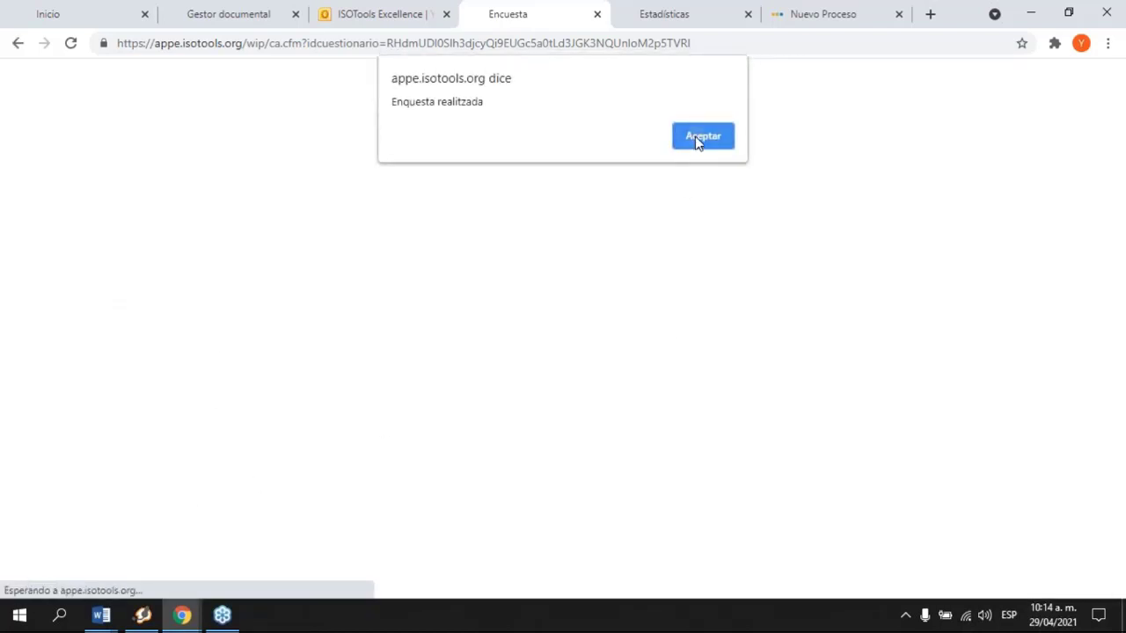
click(696, 141)
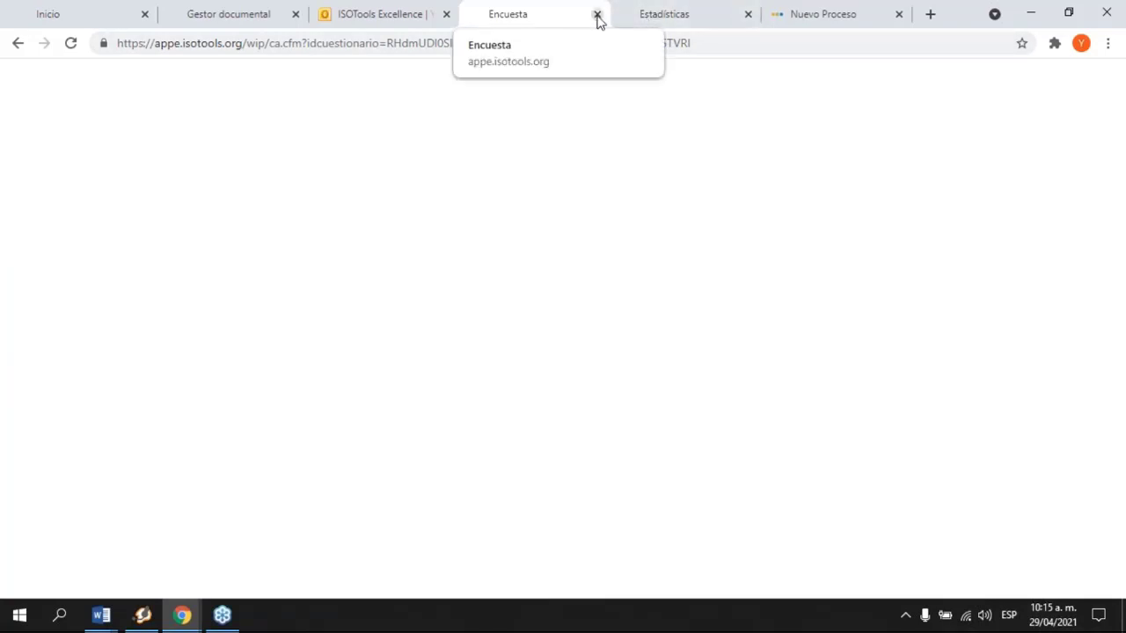
Step: Close the questionnaire tab and open the Política de Cumplimiento v2 survey's statistics
click(597, 15)
click(535, 14)
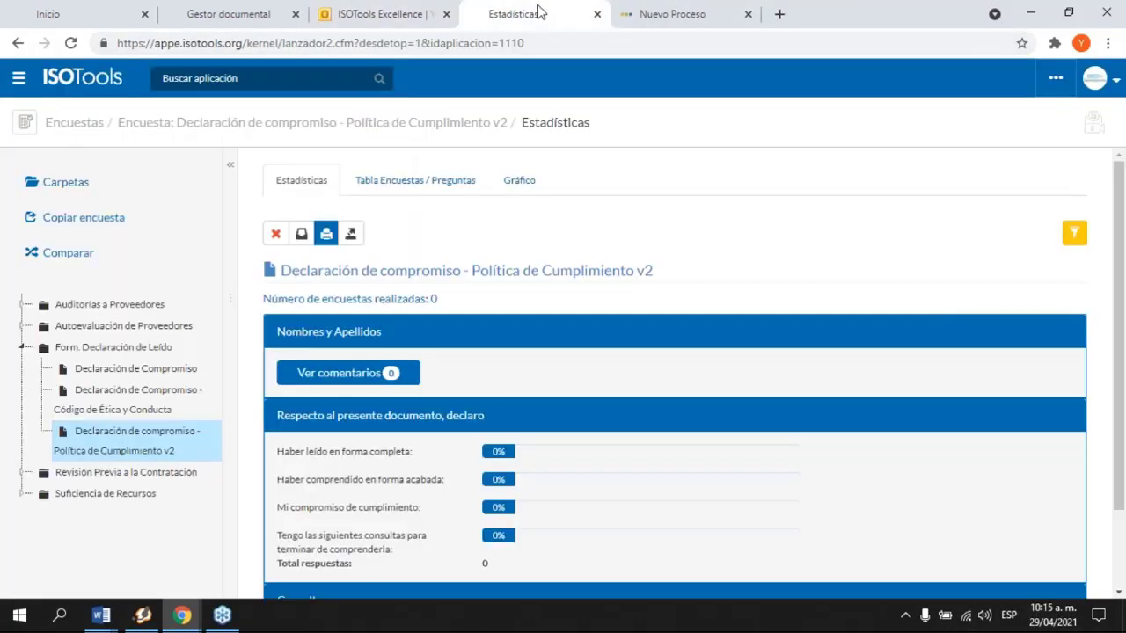
click(154, 453)
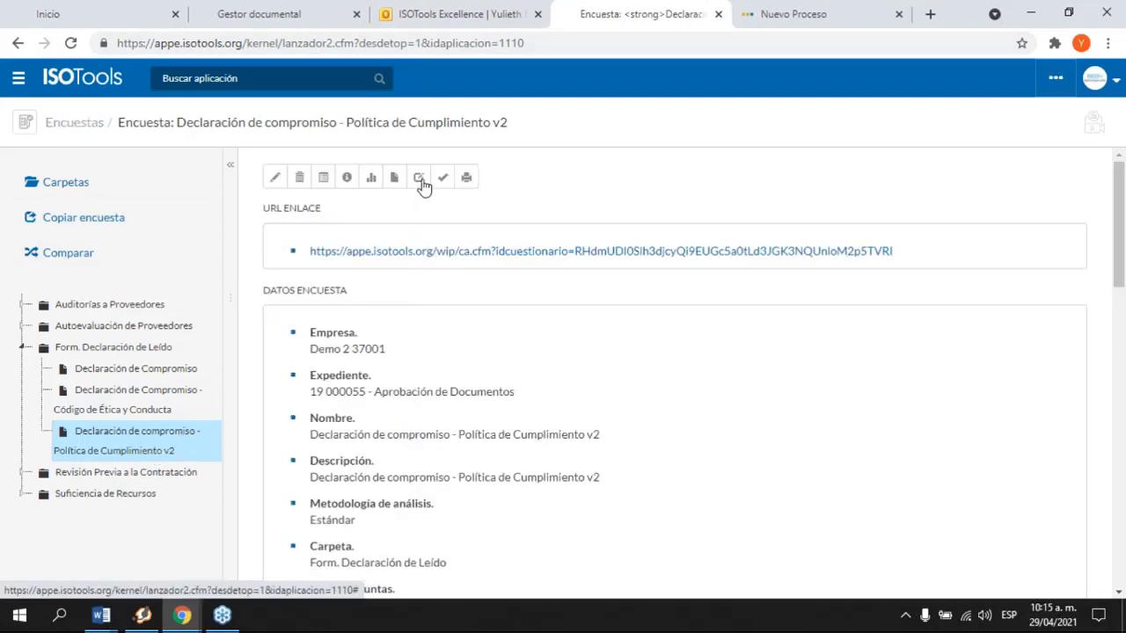
click(373, 180)
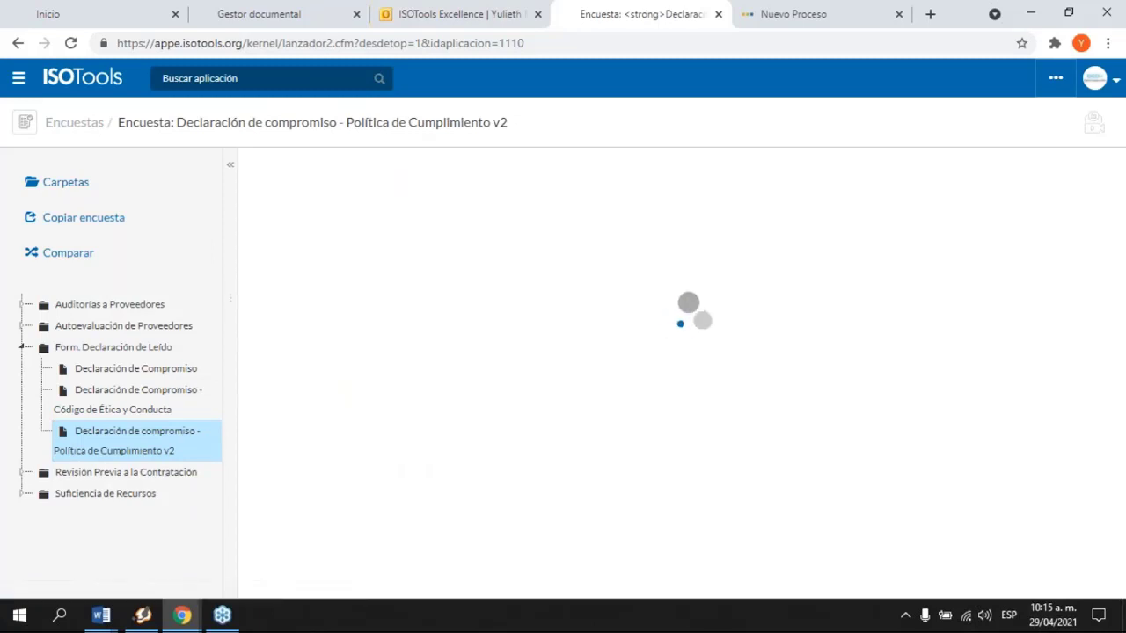
Step: Check the 1 response at 33.33% per declaration and view the submitted name comment
scroll(678, 382, down, 1)
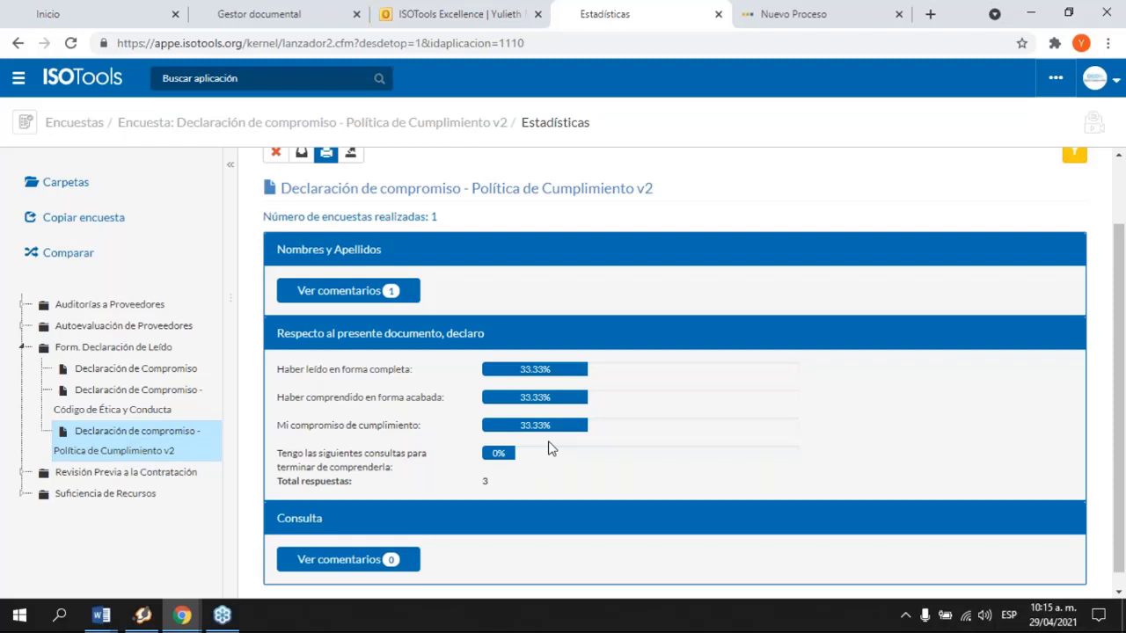
click(399, 293)
scroll(466, 306, up, 1)
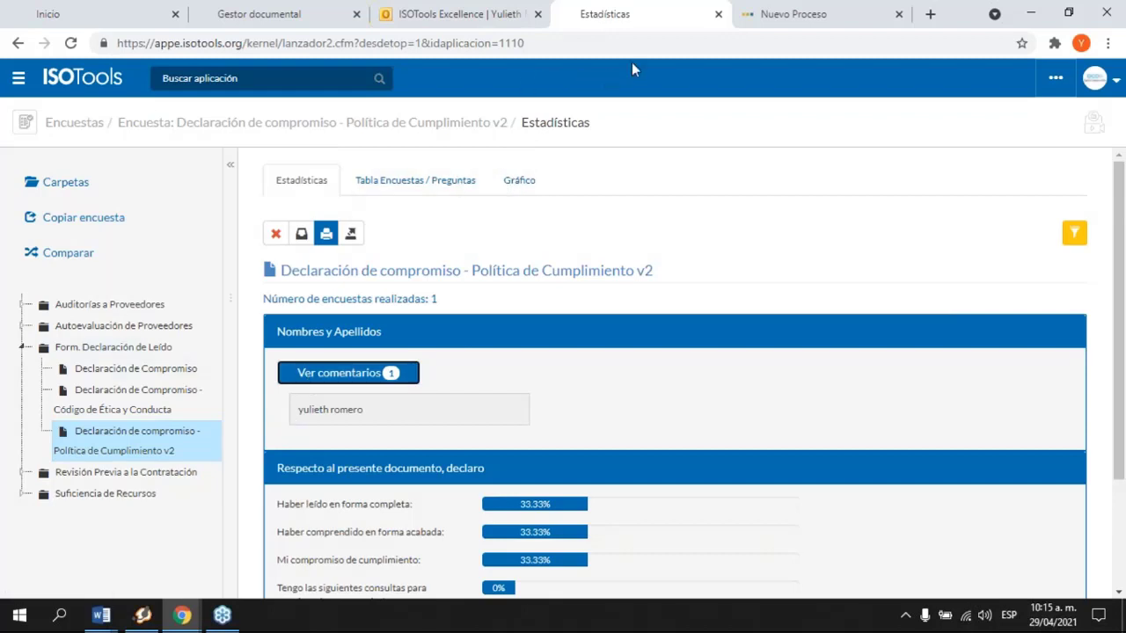
click(718, 14)
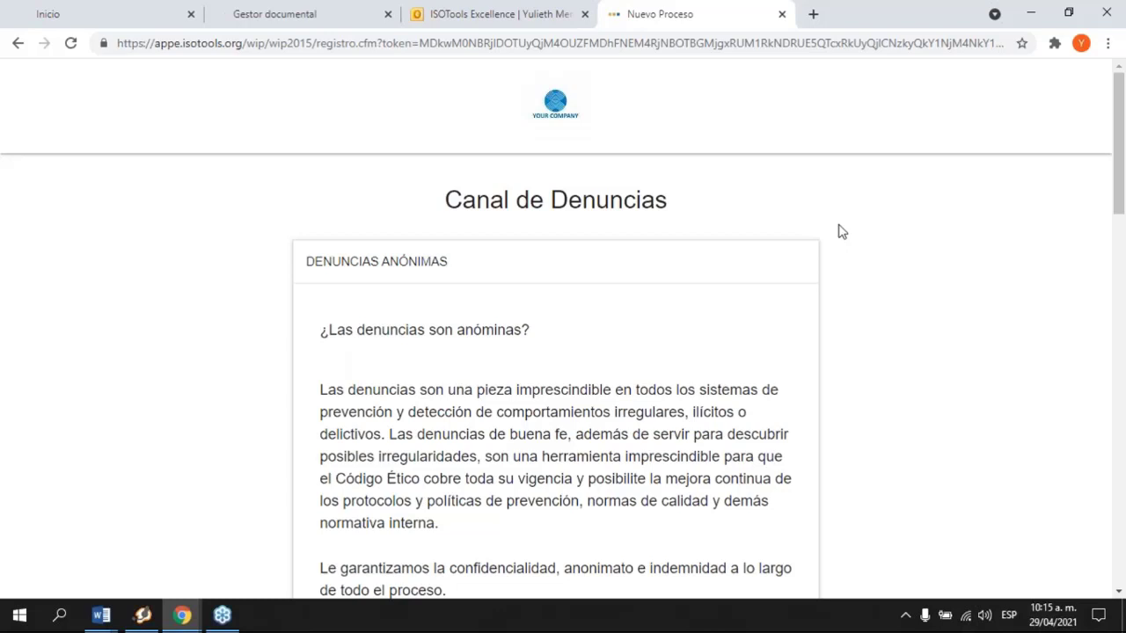
Step: Close the Gestor documental and mail tabs
click(387, 14)
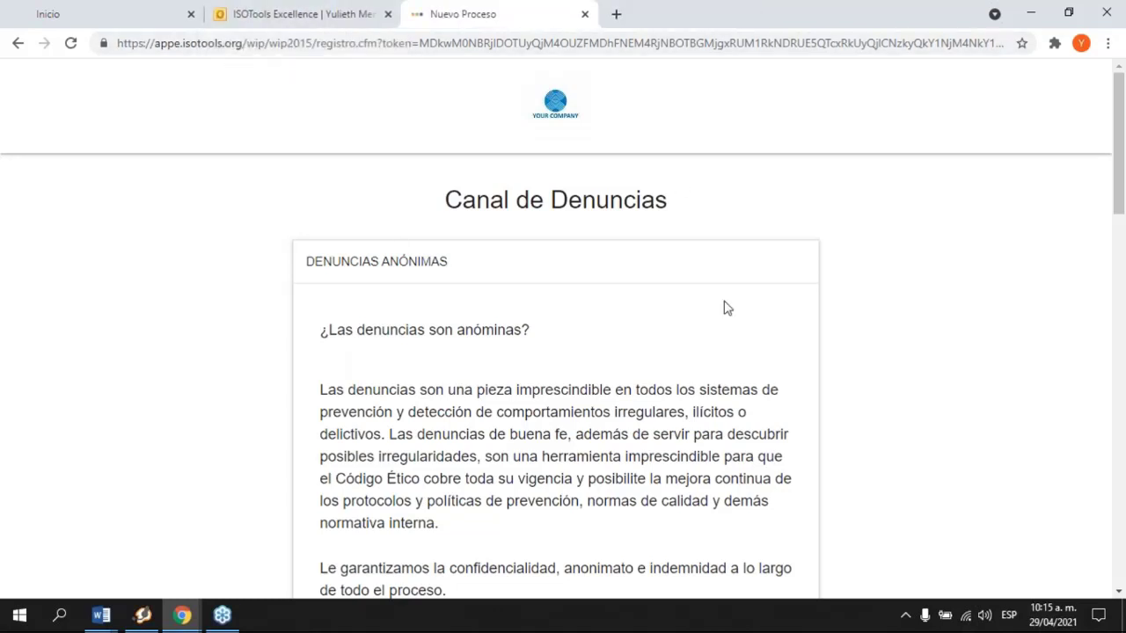
scroll(726, 307, down, 1)
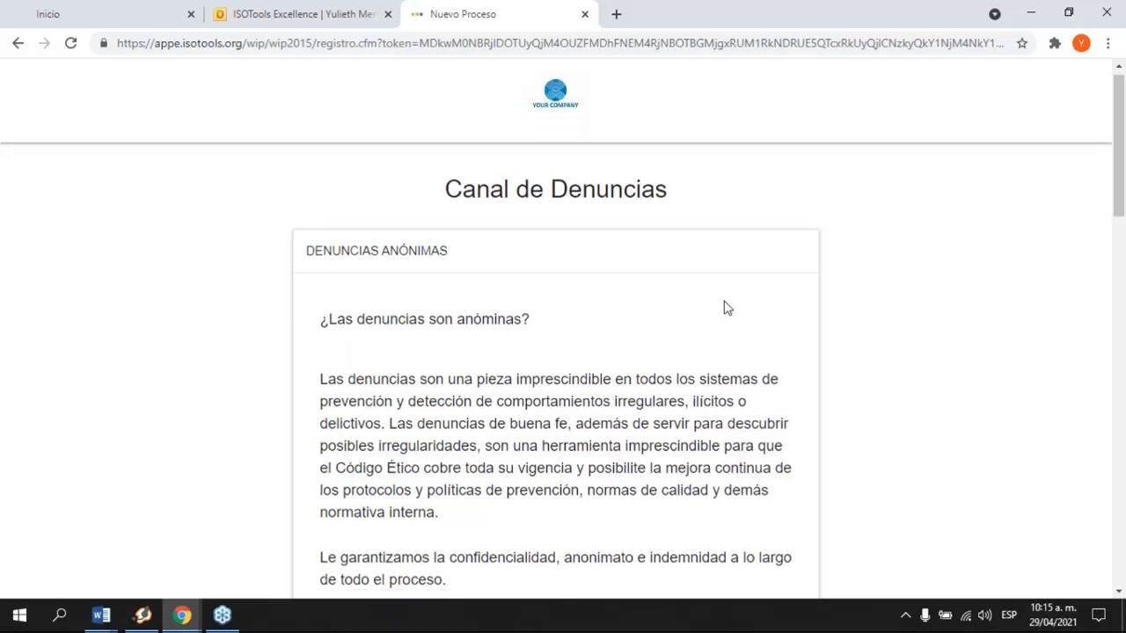
scroll(726, 307, up, 1)
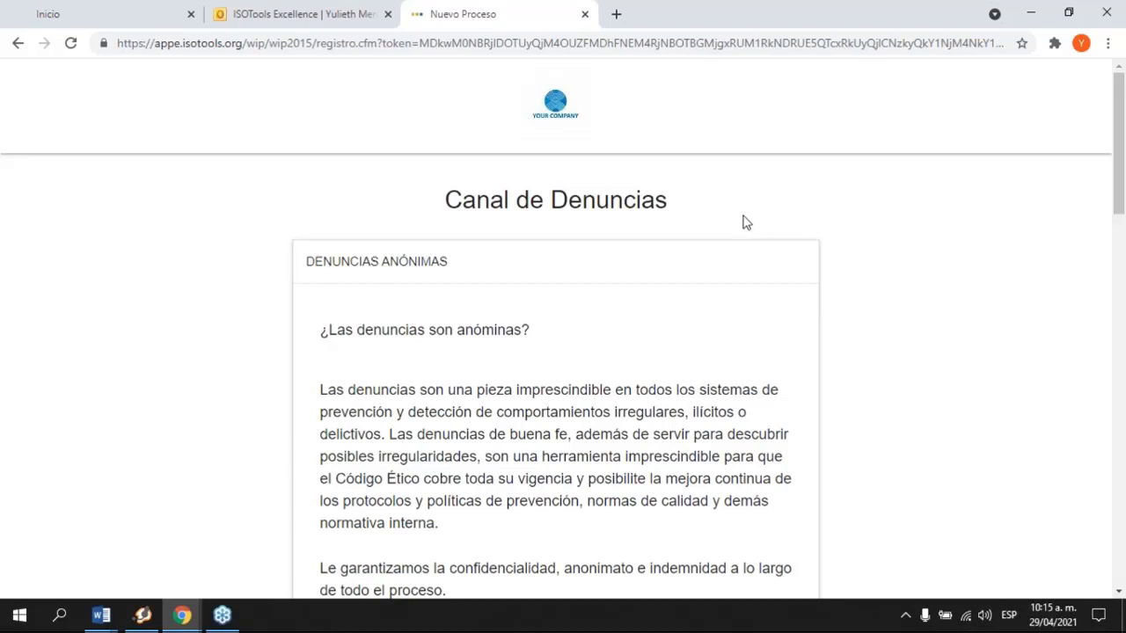
click(388, 14)
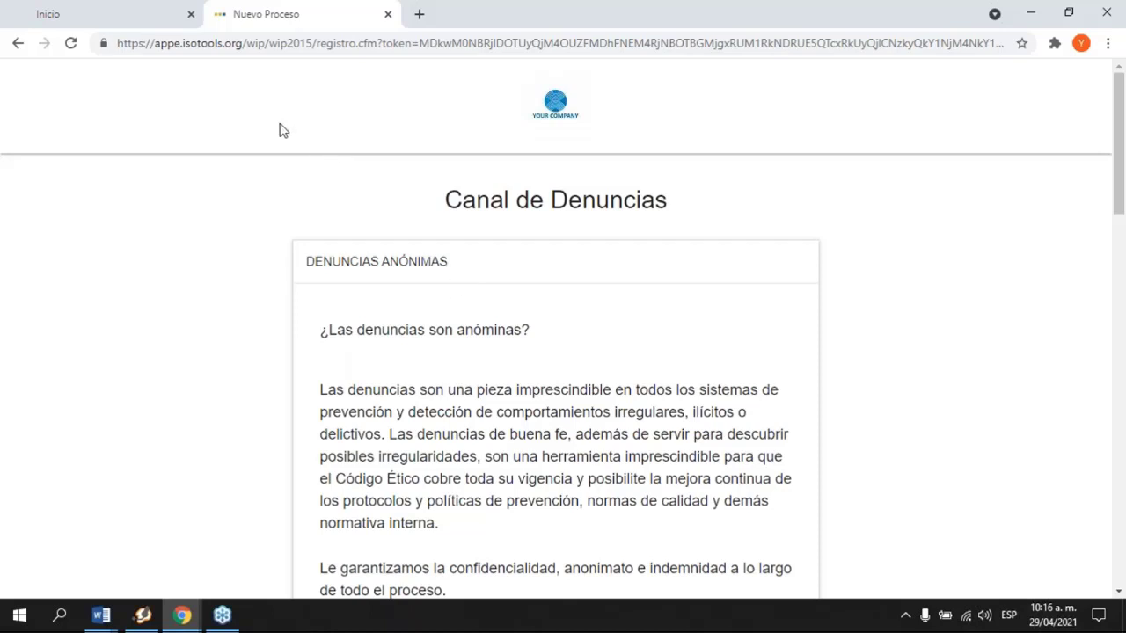
Step: Review the Canal de Denuncias form, including the anonymity notice and Preguntas frecuentes
click(206, 46)
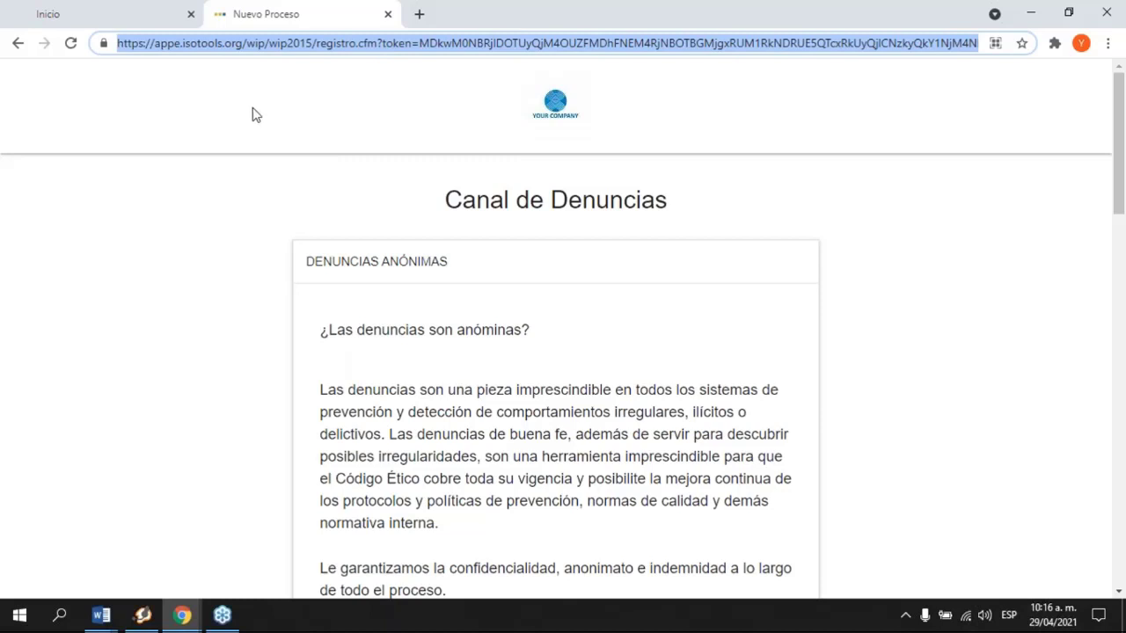
scroll(748, 232, down, 1)
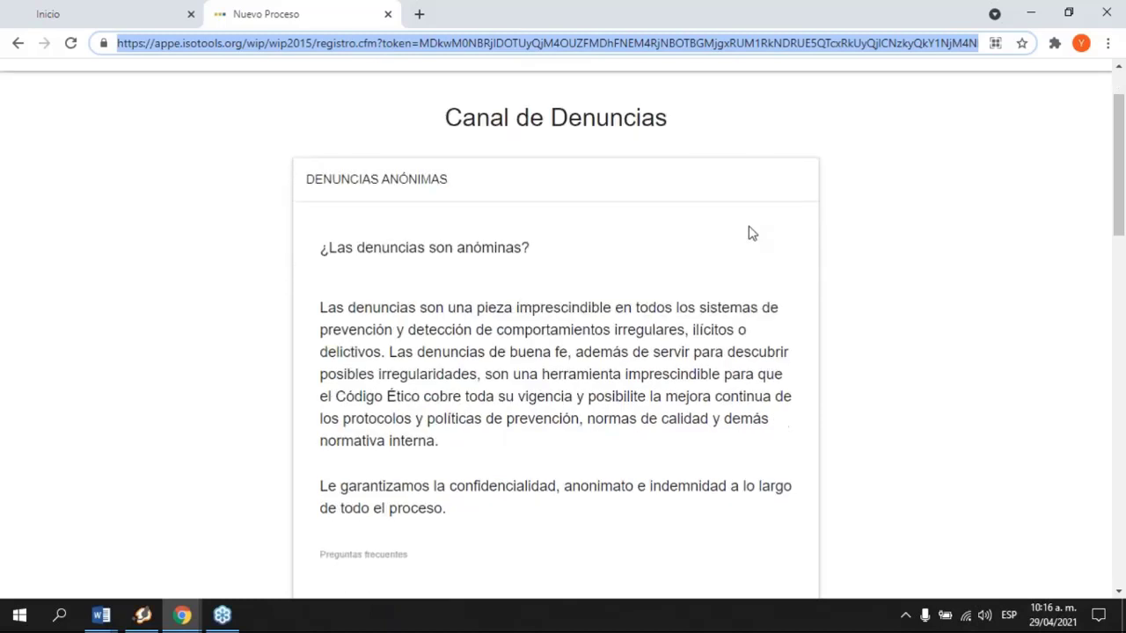
scroll(748, 232, down, 1)
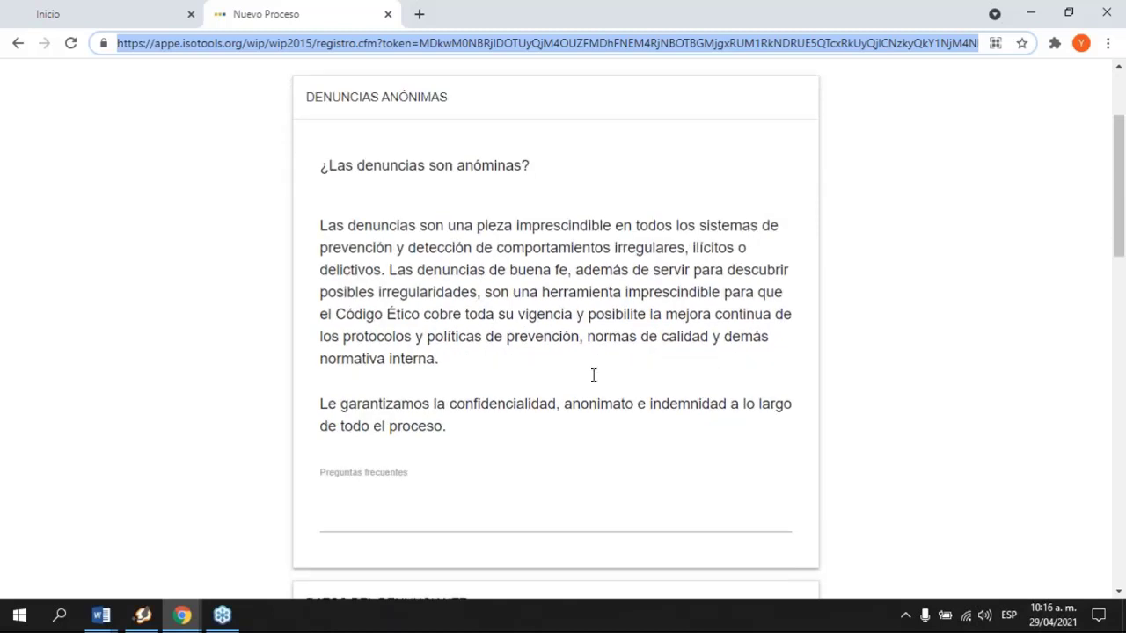
scroll(557, 361, up, 2)
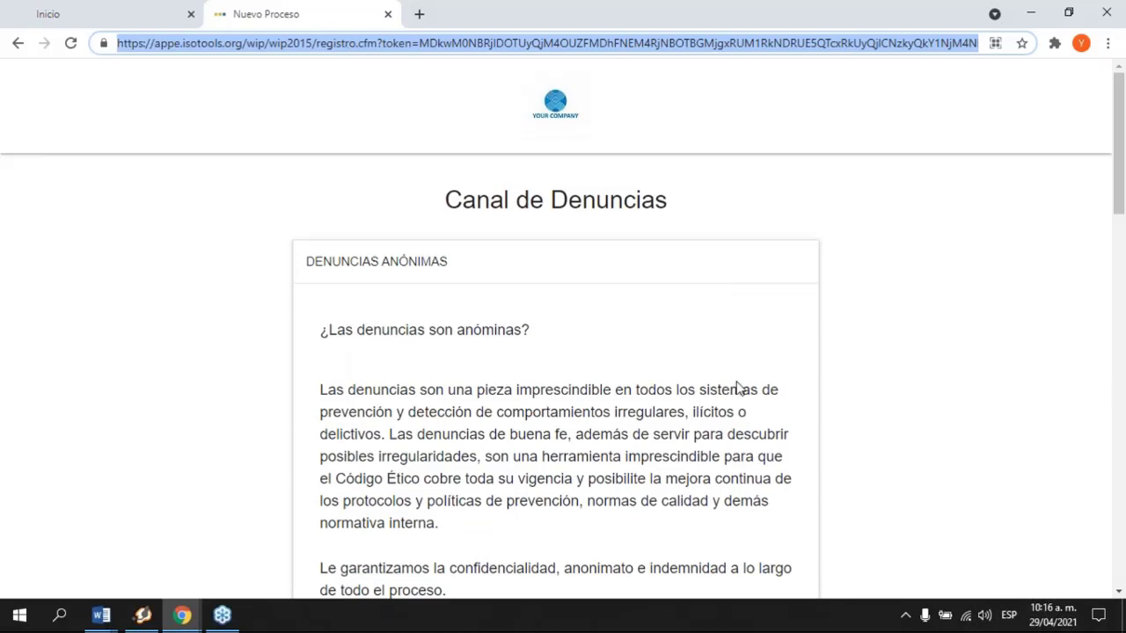
scroll(737, 388, down, 1)
scroll(737, 388, down, 1)
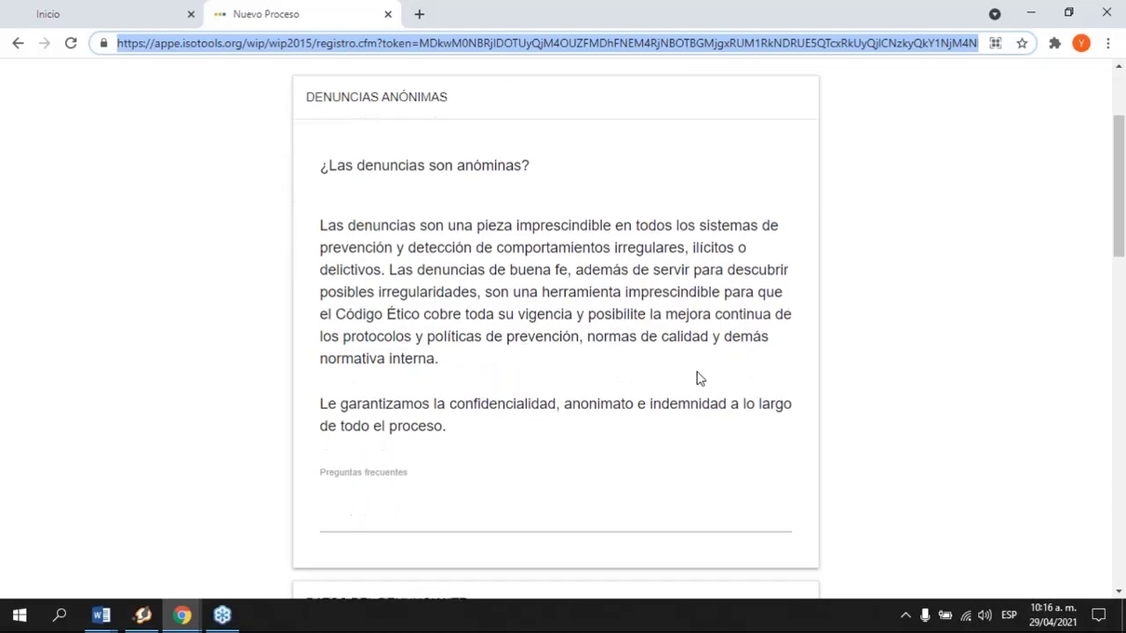
drag(323, 165, 596, 199)
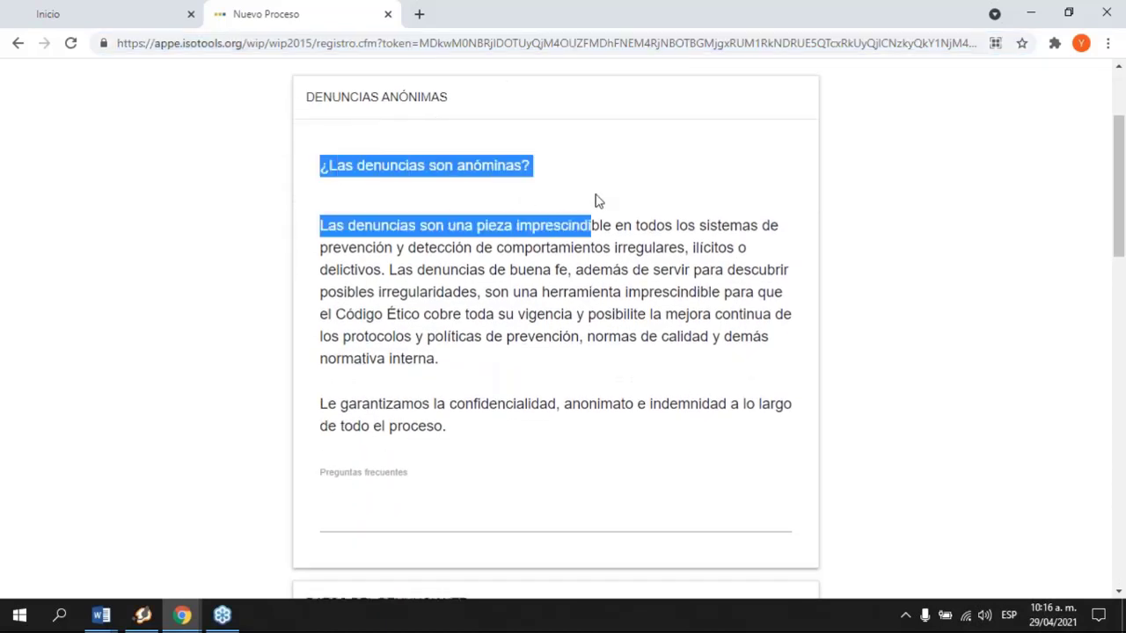
click(639, 245)
scroll(563, 331, down, 1)
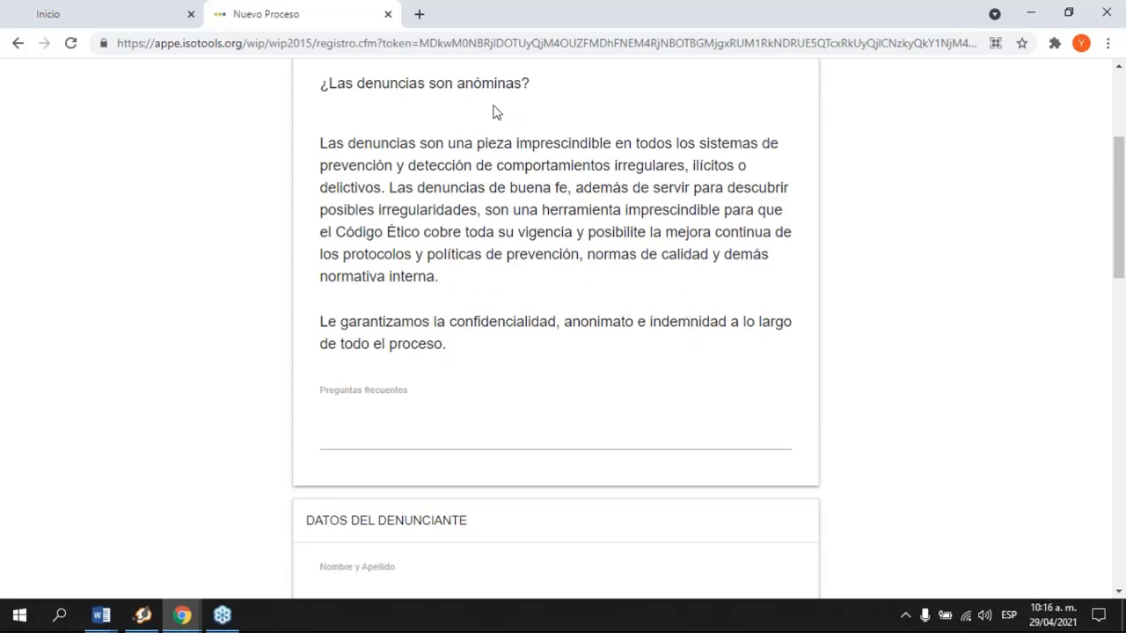
scroll(568, 346, down, 1)
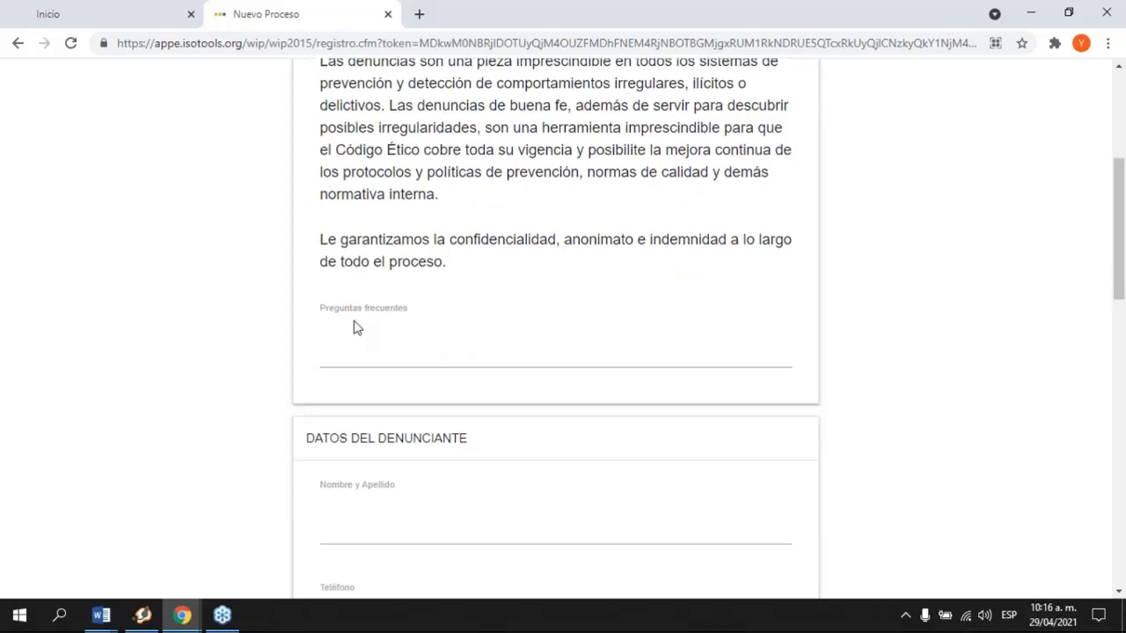
drag(317, 309, 422, 311)
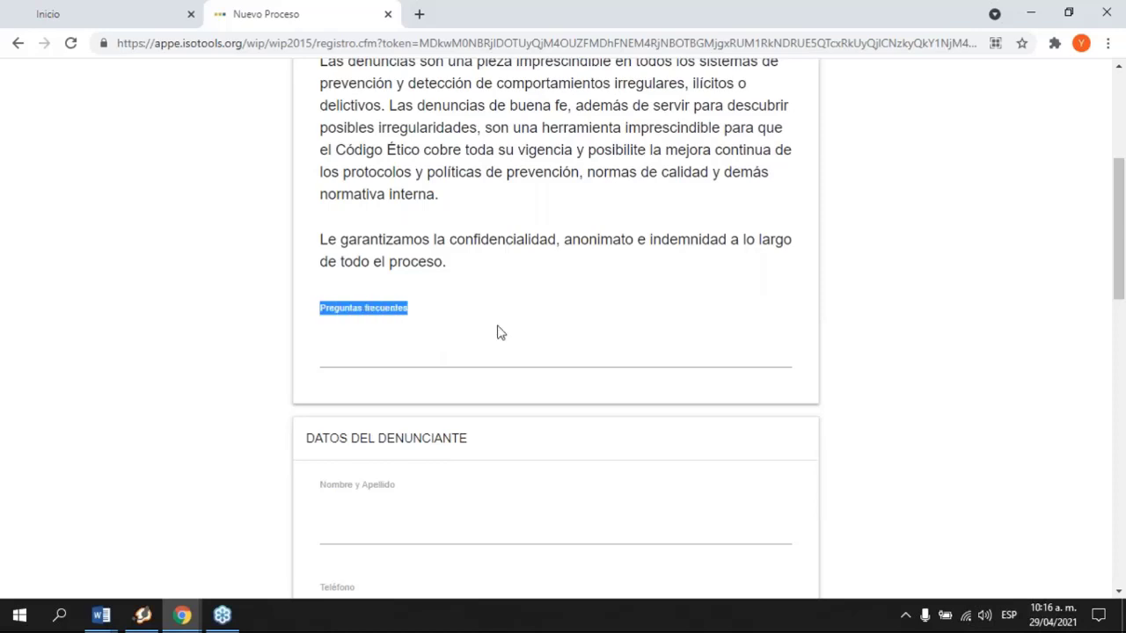
scroll(497, 333, down, 2)
Step: Fill in the reporter's full name, phone number and e-mail address
click(471, 368)
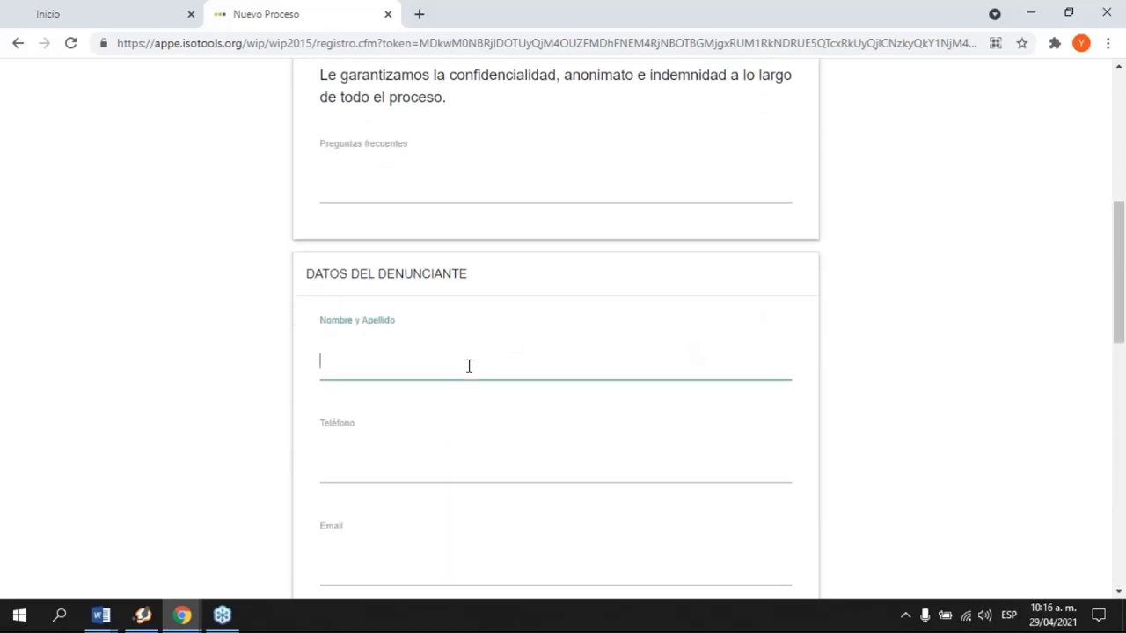
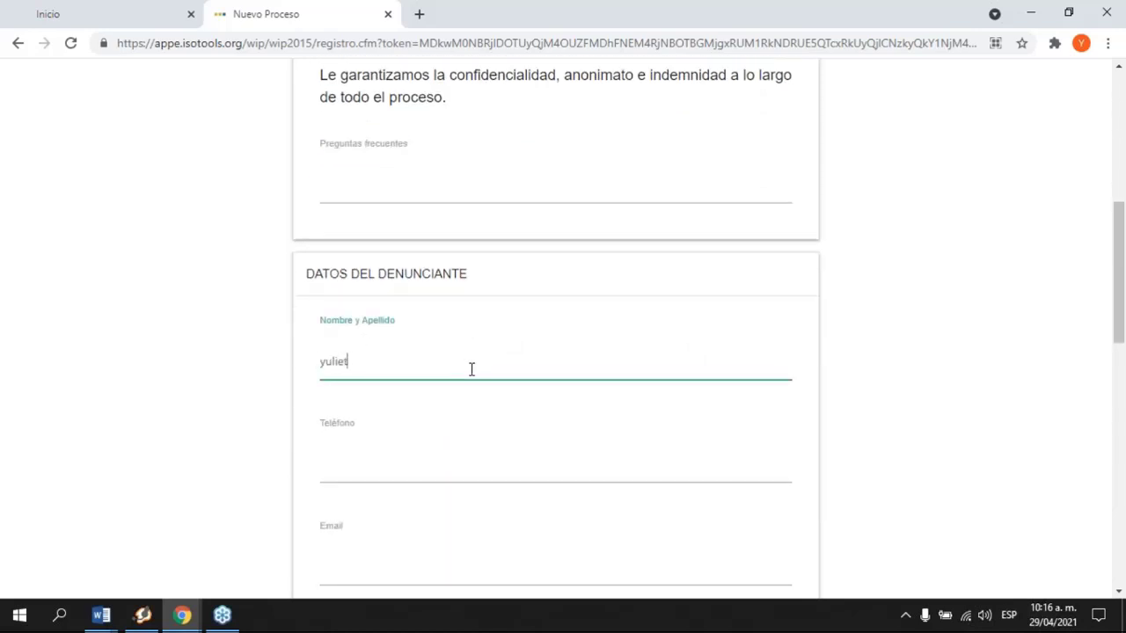
scroll(467, 371, down, 2)
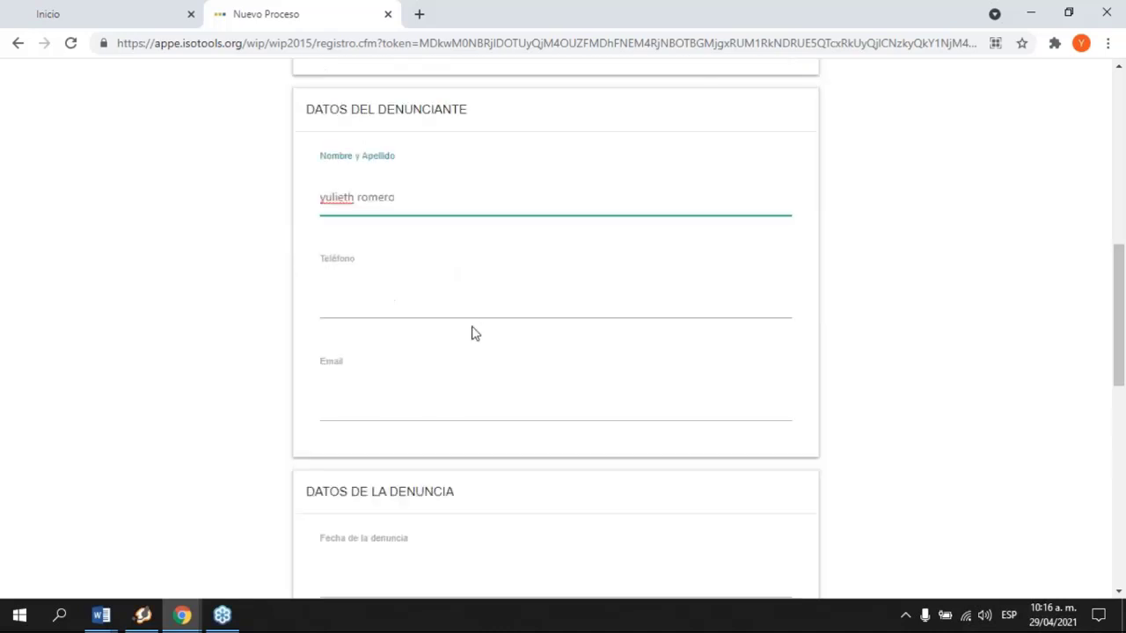
click(479, 309)
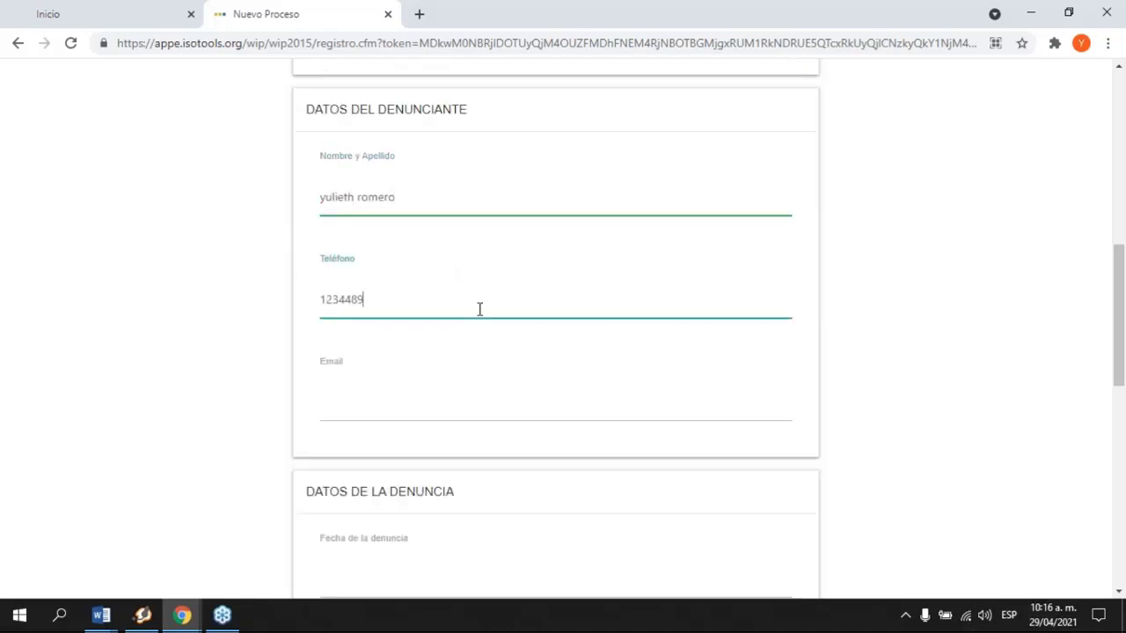
click(414, 402)
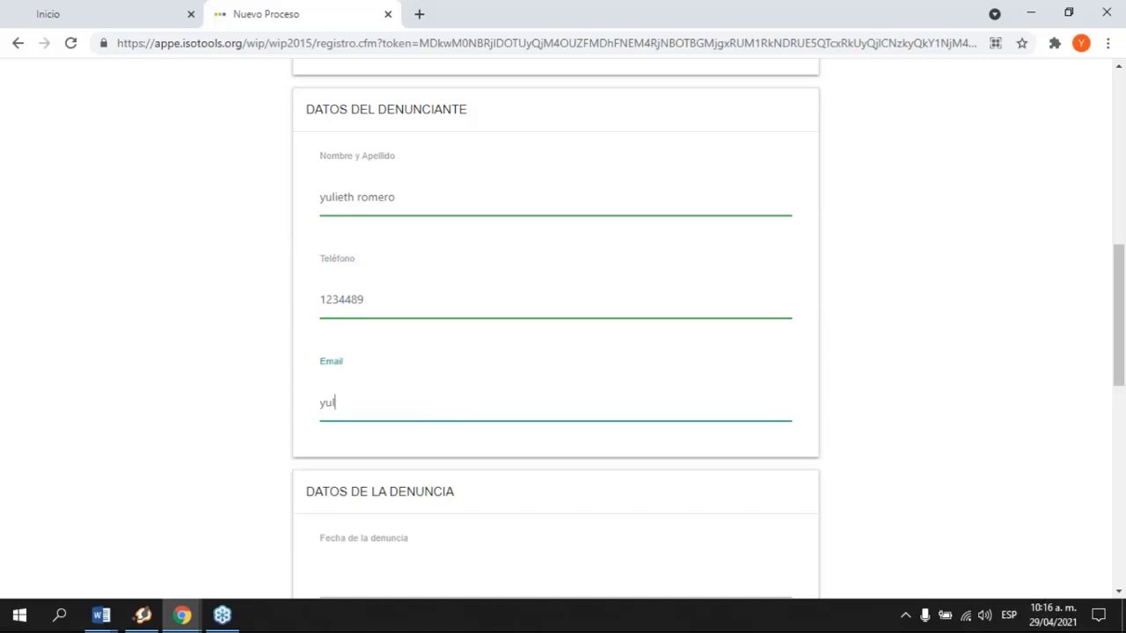
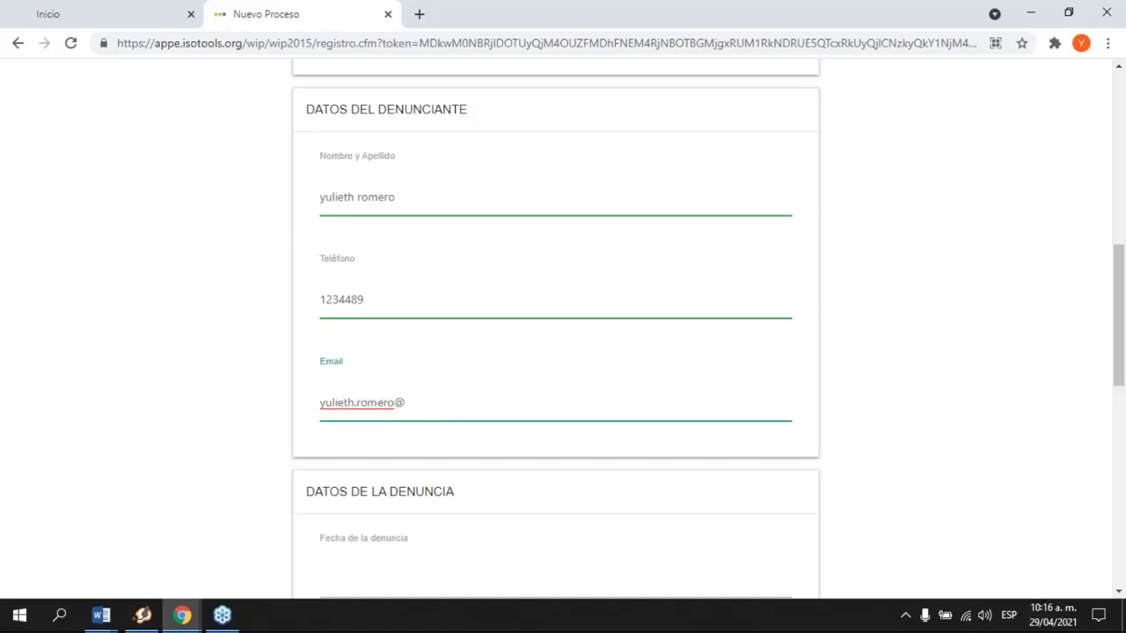
Step: Set the complaint date to 14/04/2021
scroll(484, 416, down, 2)
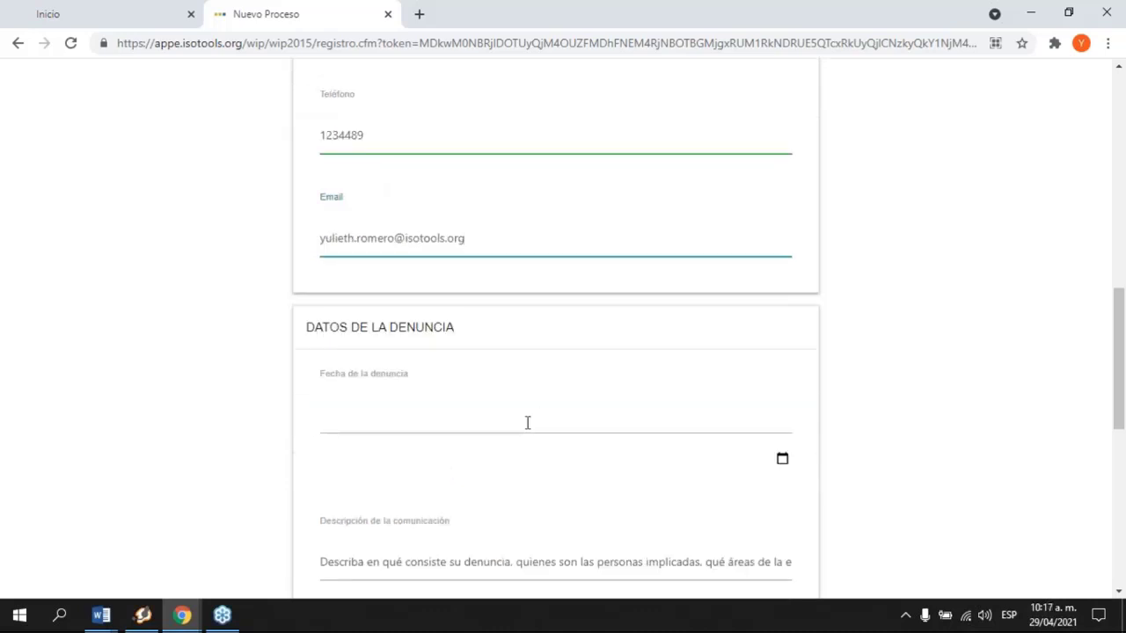
click(528, 420)
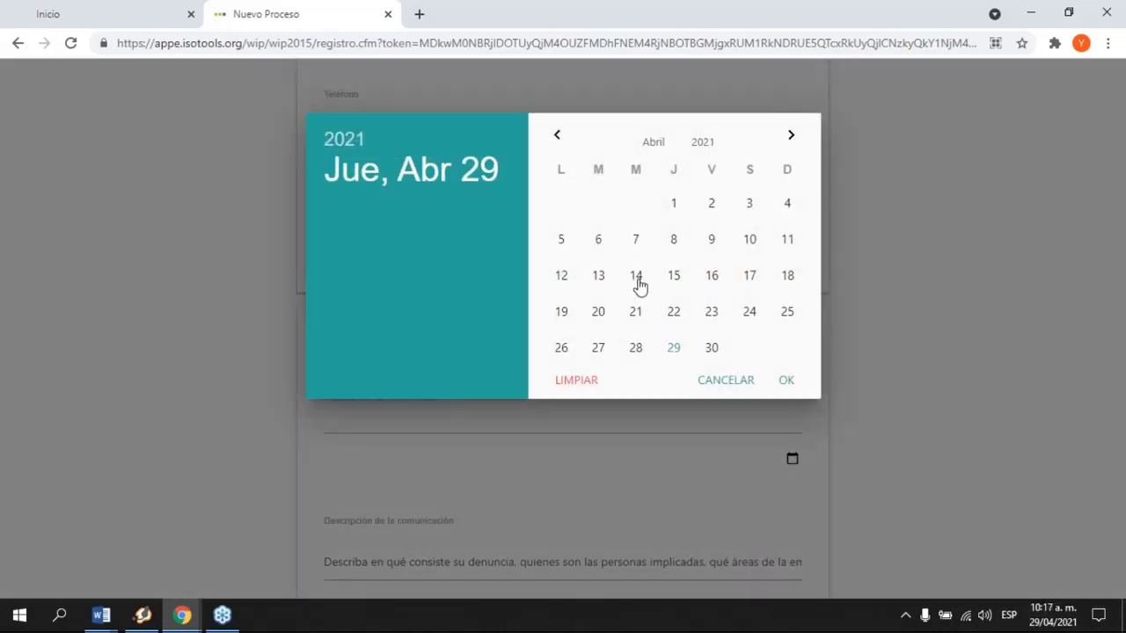
click(636, 278)
Step: Delete the existing text from the communication description field
scroll(731, 427, down, 2)
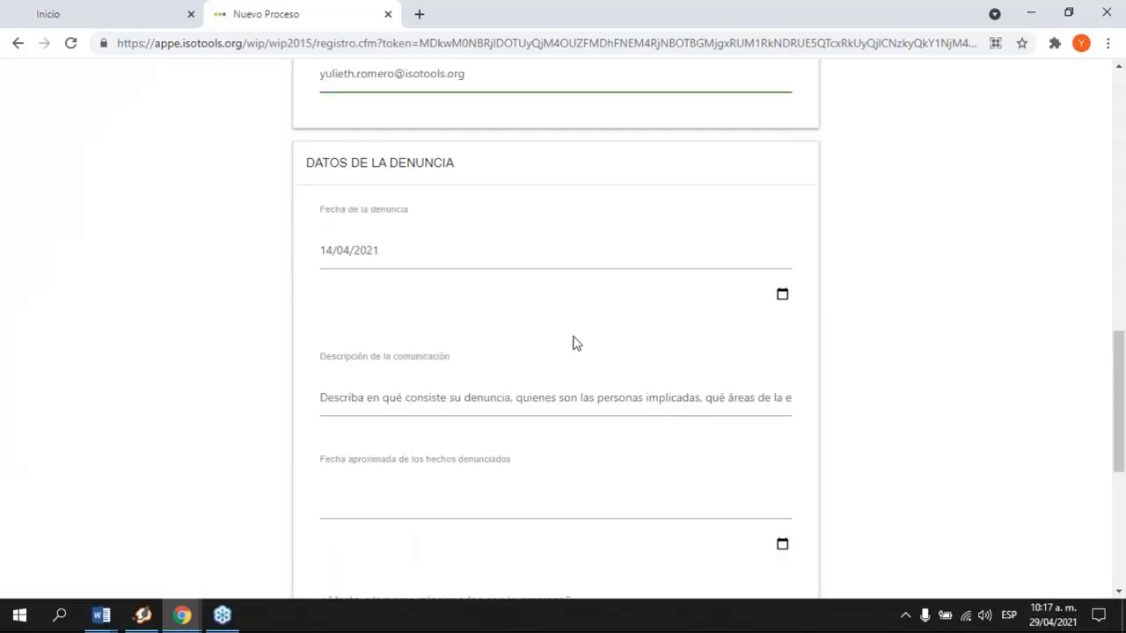
scroll(557, 387, down, 1)
click(423, 318)
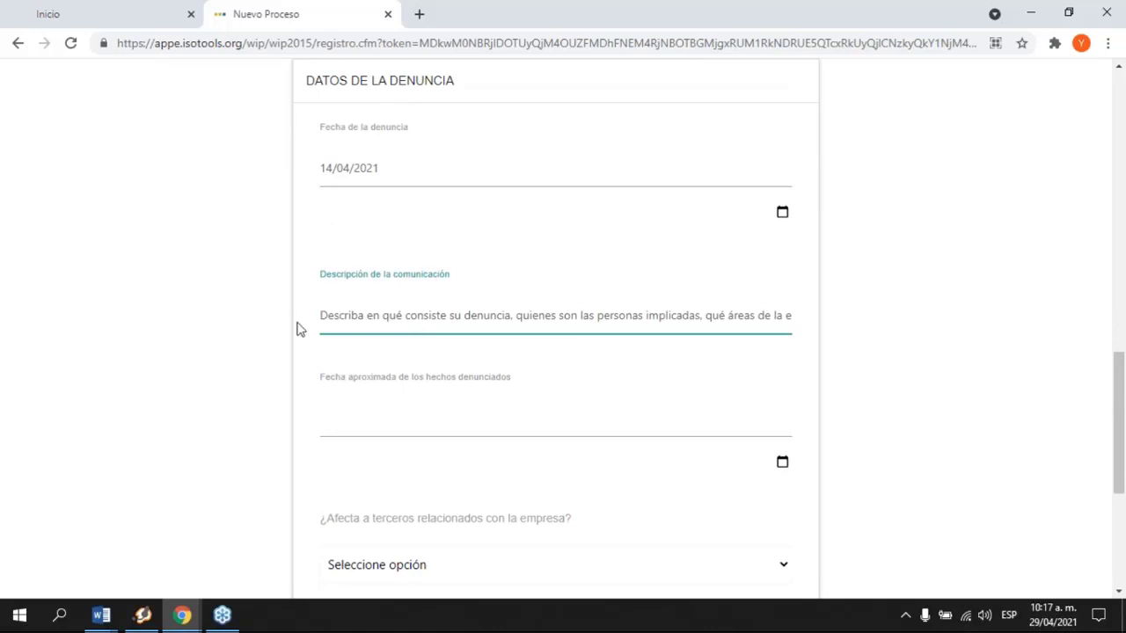
drag(334, 317, 897, 319)
key(BackSpace)
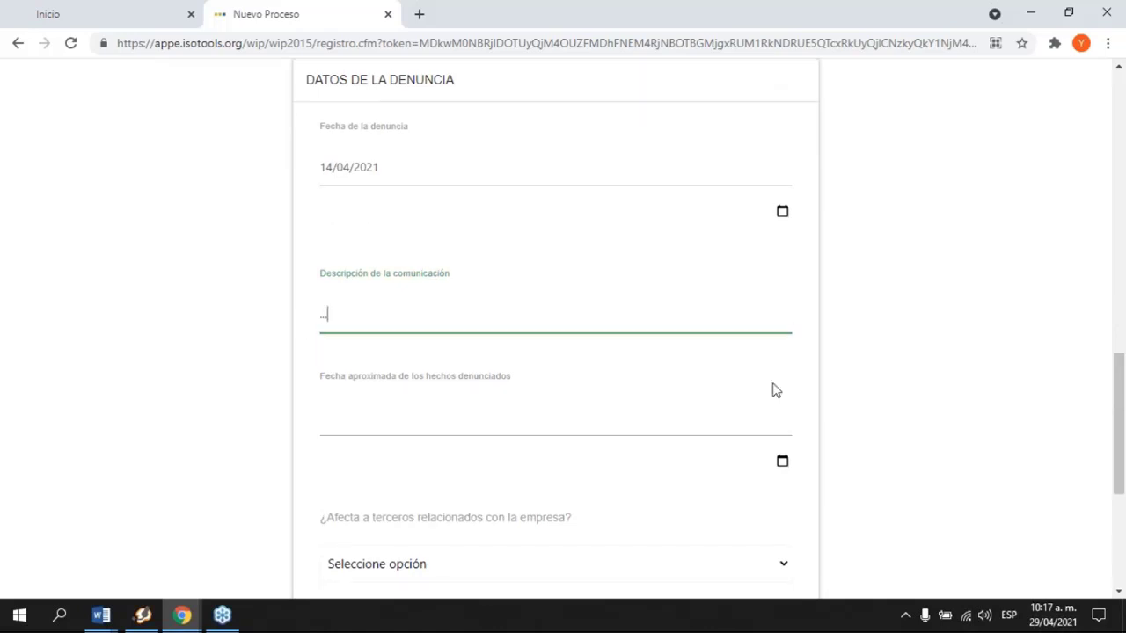
Step: Set the approximate incident date to 14/04/2021
scroll(771, 389, down, 2)
click(655, 264)
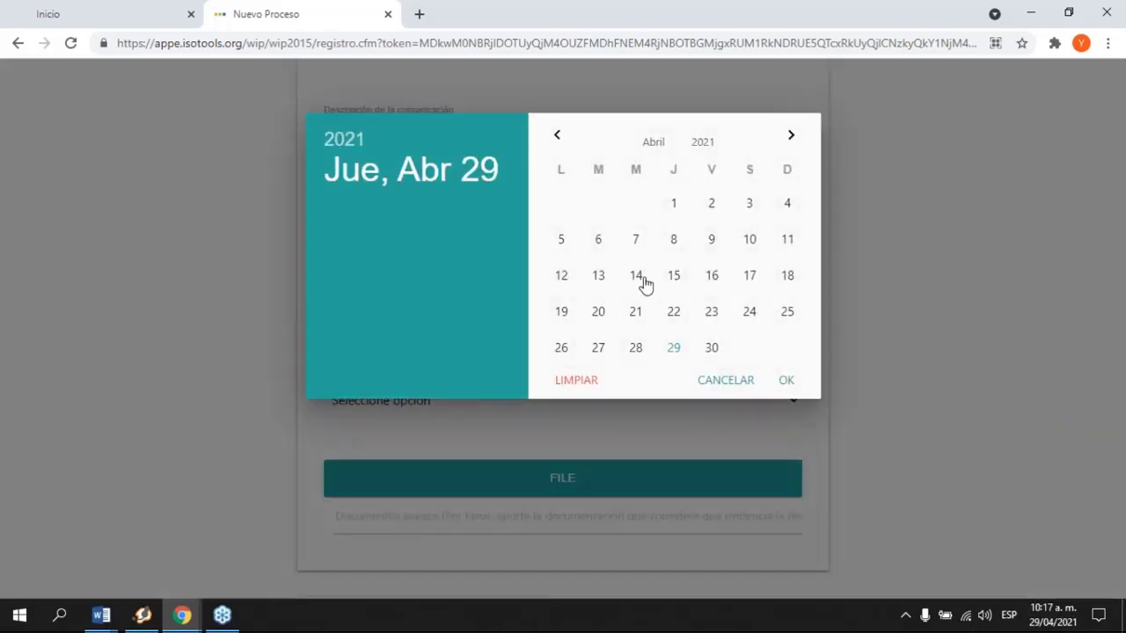
click(641, 280)
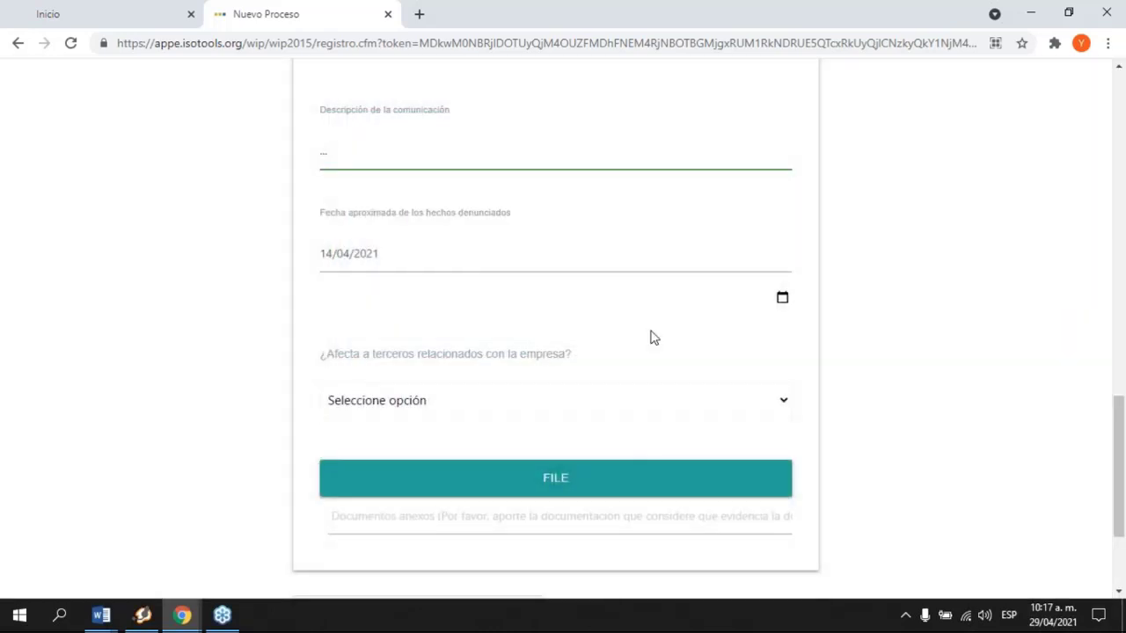
Step: Answer Si to whether the complaint affects third parties
scroll(653, 337, down, 2)
scroll(652, 336, up, 2)
scroll(653, 337, down, 2)
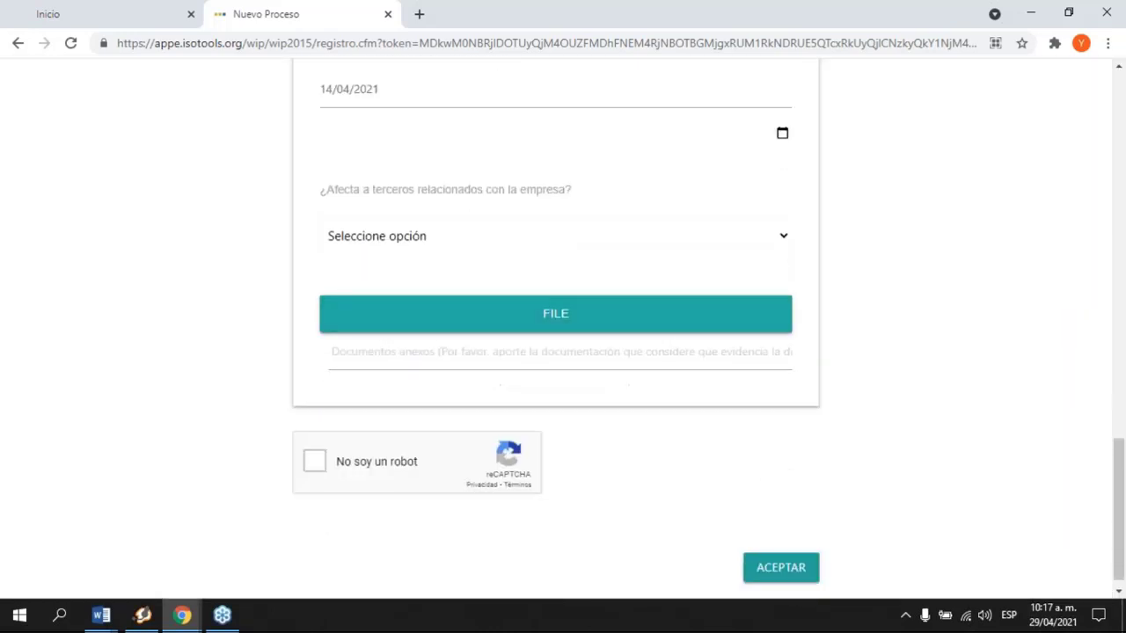
click(568, 247)
click(490, 285)
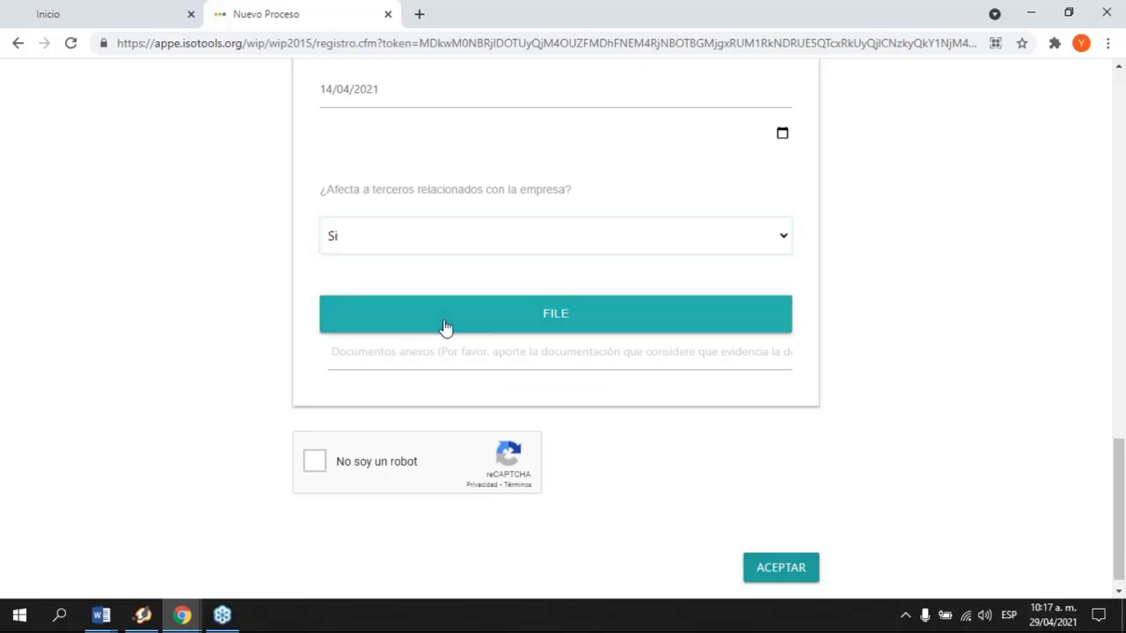
Step: Attach Politica_de_cumplimiento.docx as the supporting document
click(556, 325)
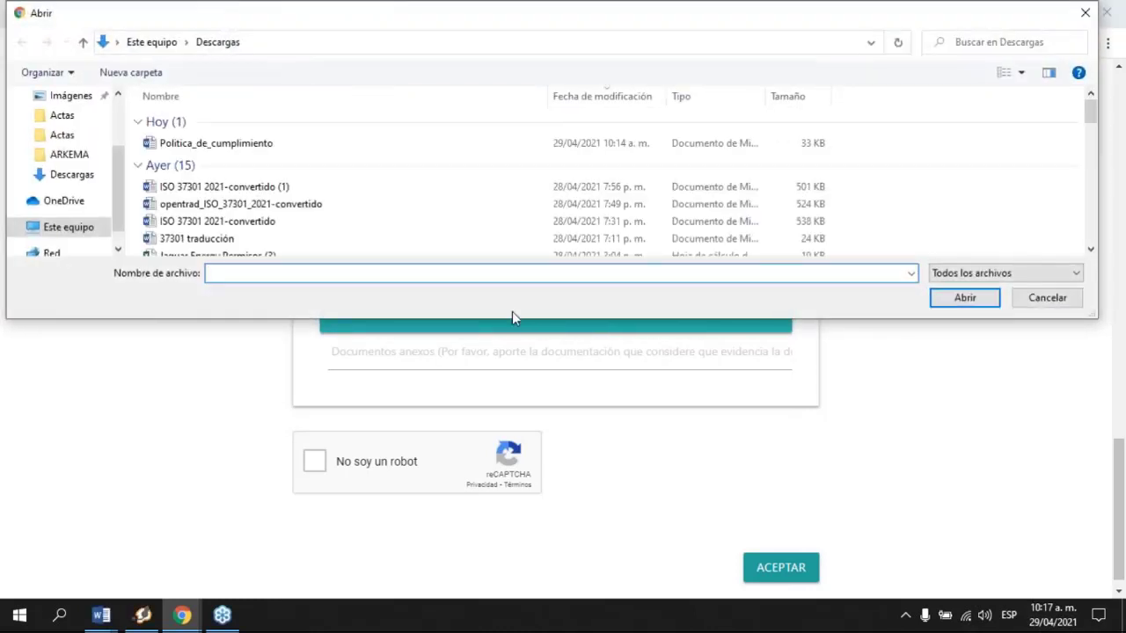
click(272, 145)
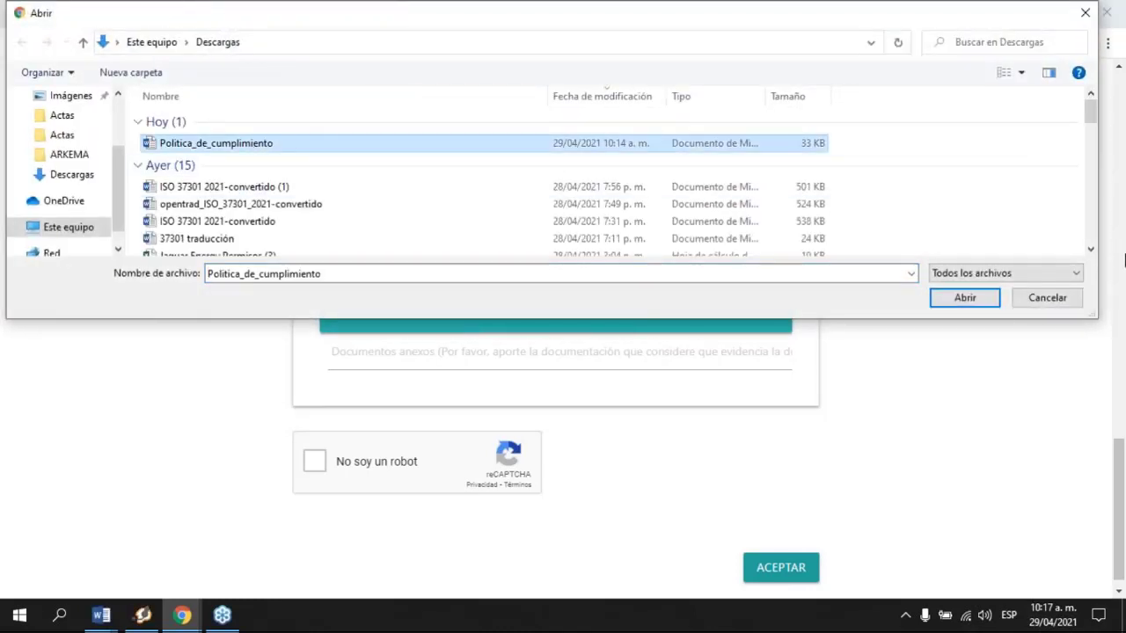
click(965, 298)
Step: Pass the robot check, submit the complaint, and close the confirmation tab
click(315, 462)
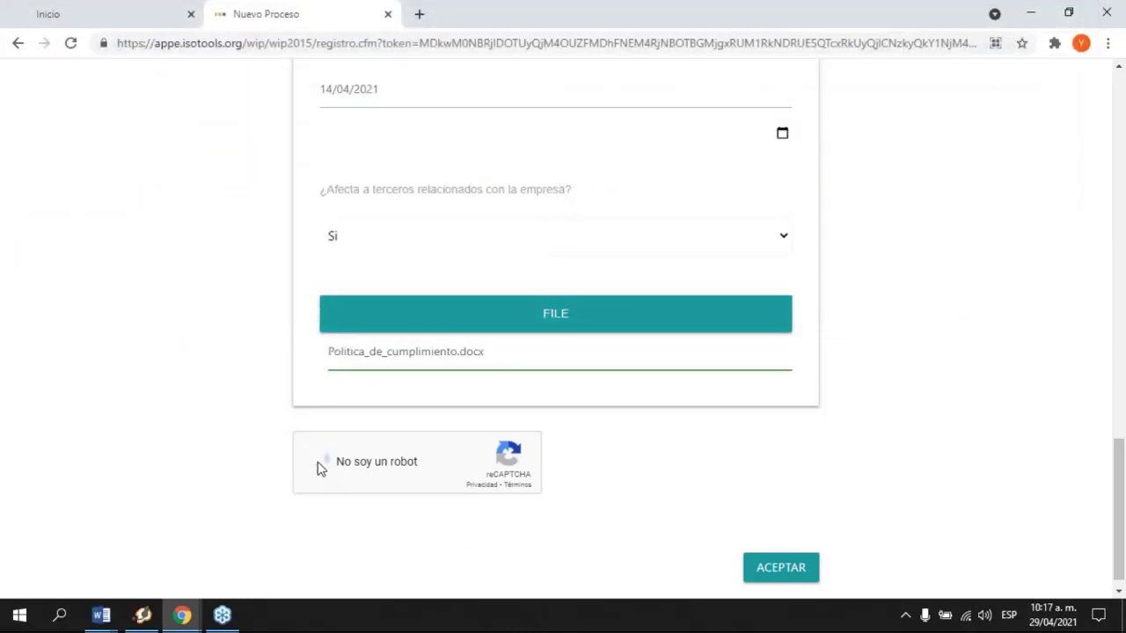
click(791, 555)
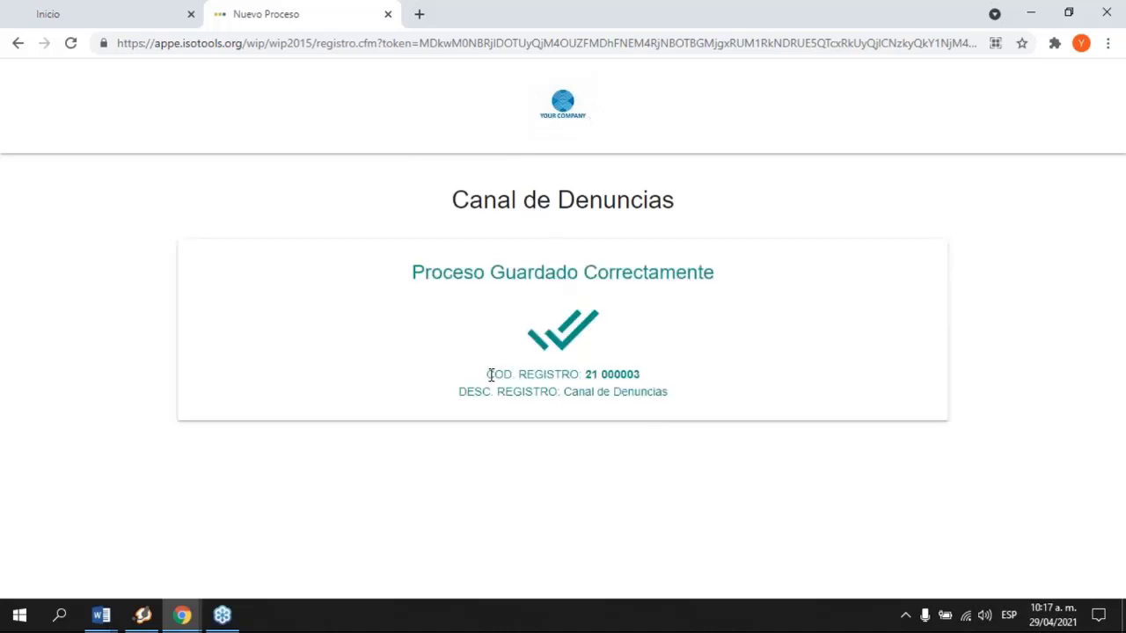
drag(487, 374, 688, 401)
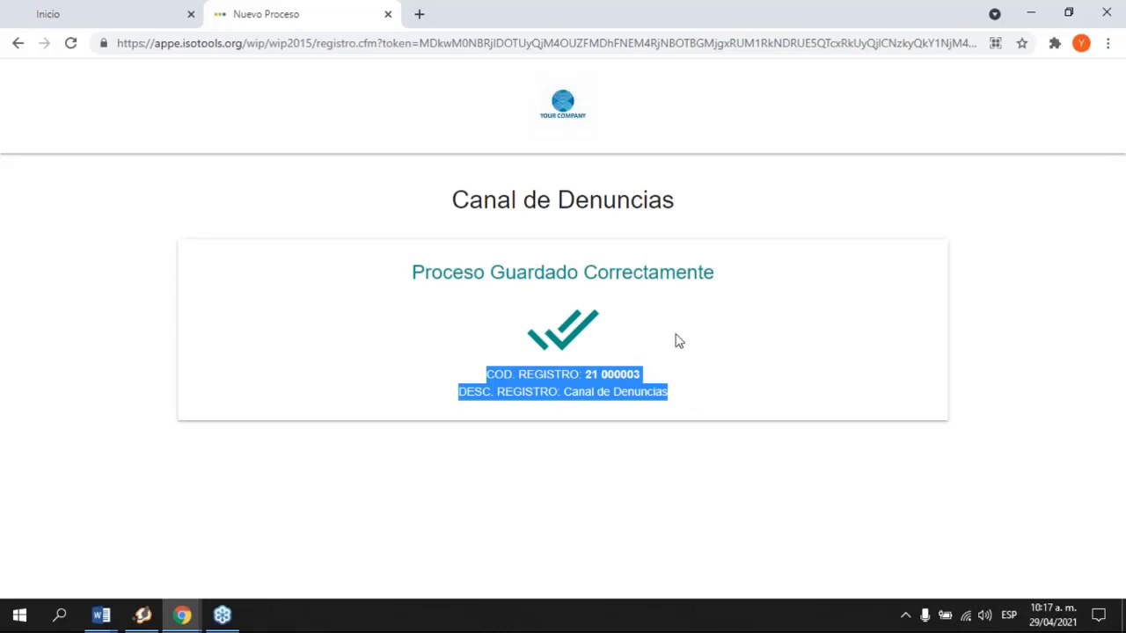
click(388, 14)
Step: In the other ISOTools window, view the first Canal de Denuncias complaint's process diagram
click(184, 613)
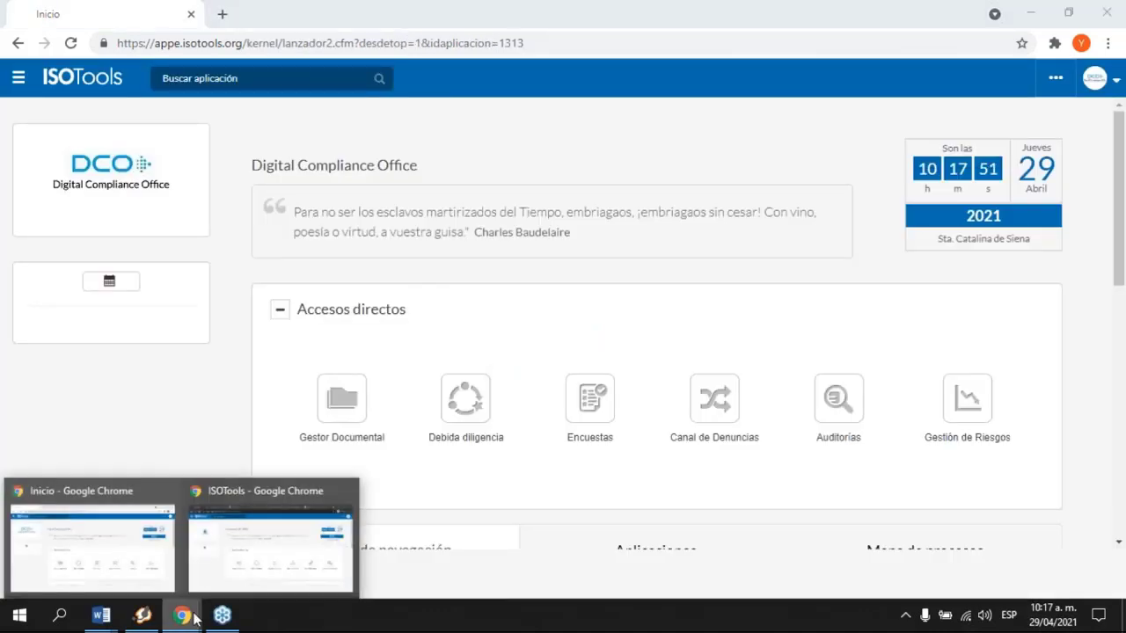
click(246, 567)
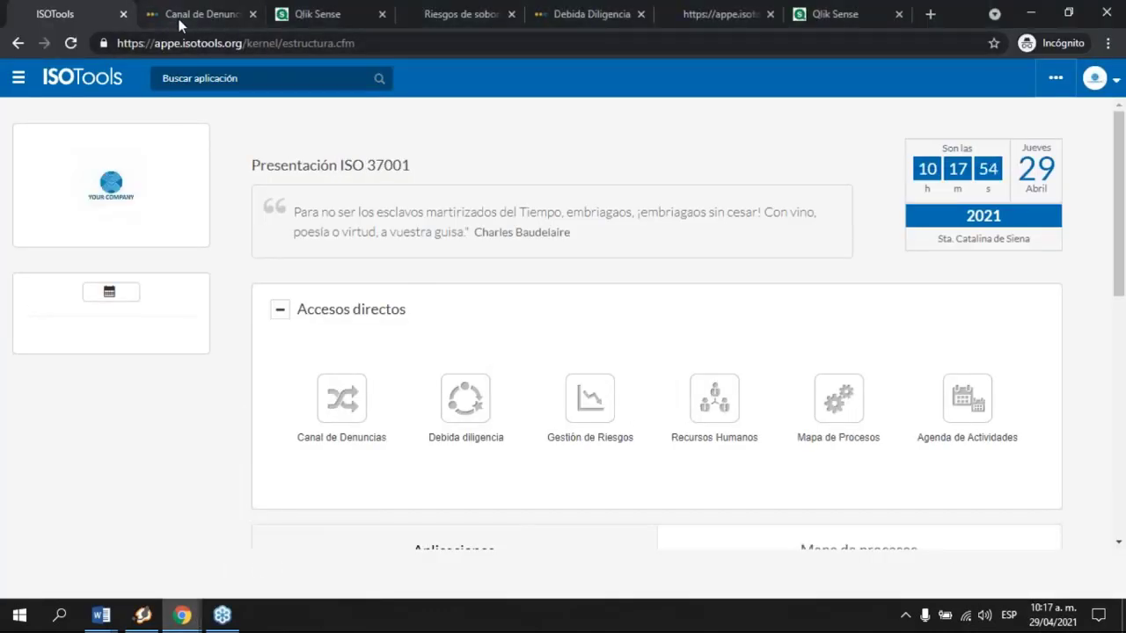
click(182, 20)
scroll(419, 238, down, 2)
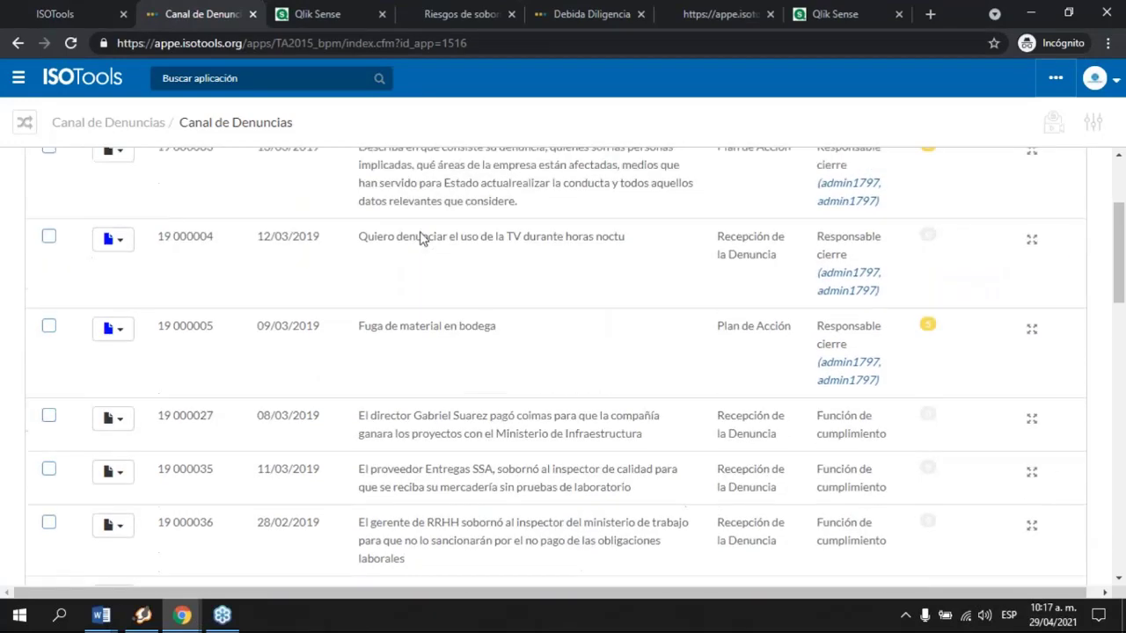
click(1030, 333)
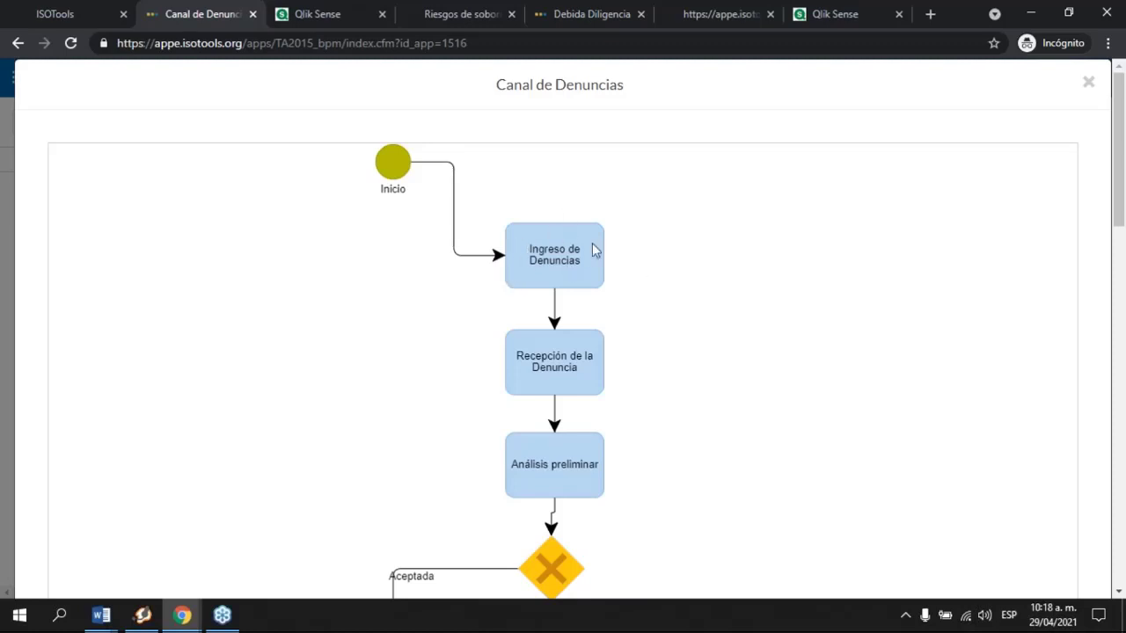
scroll(562, 317, down, 1)
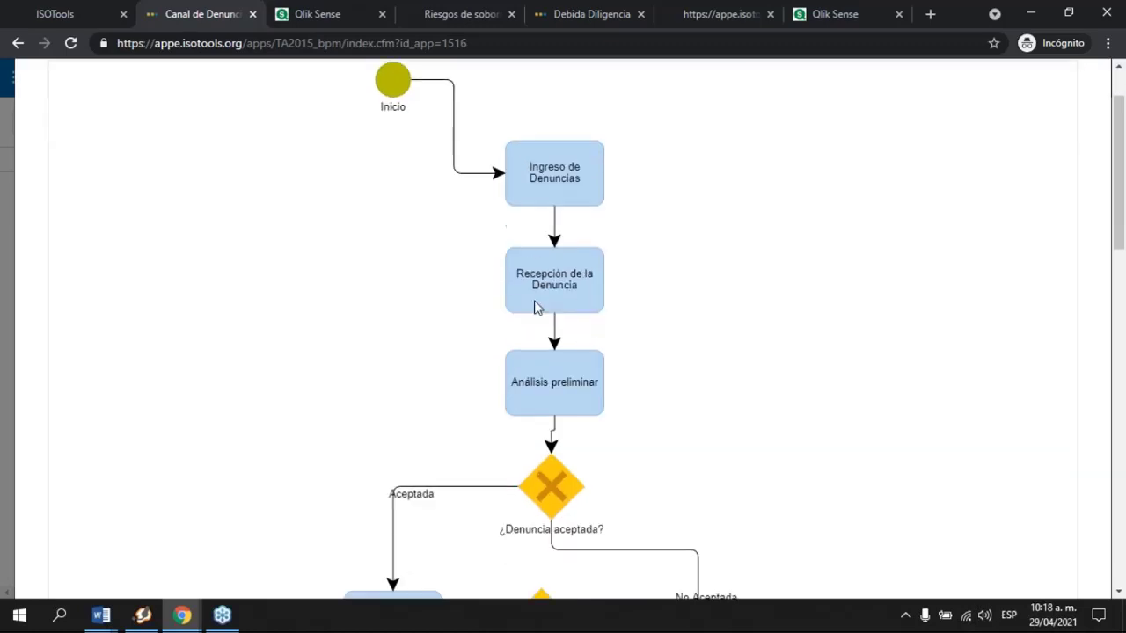
scroll(1020, 140, up, 1)
click(1088, 81)
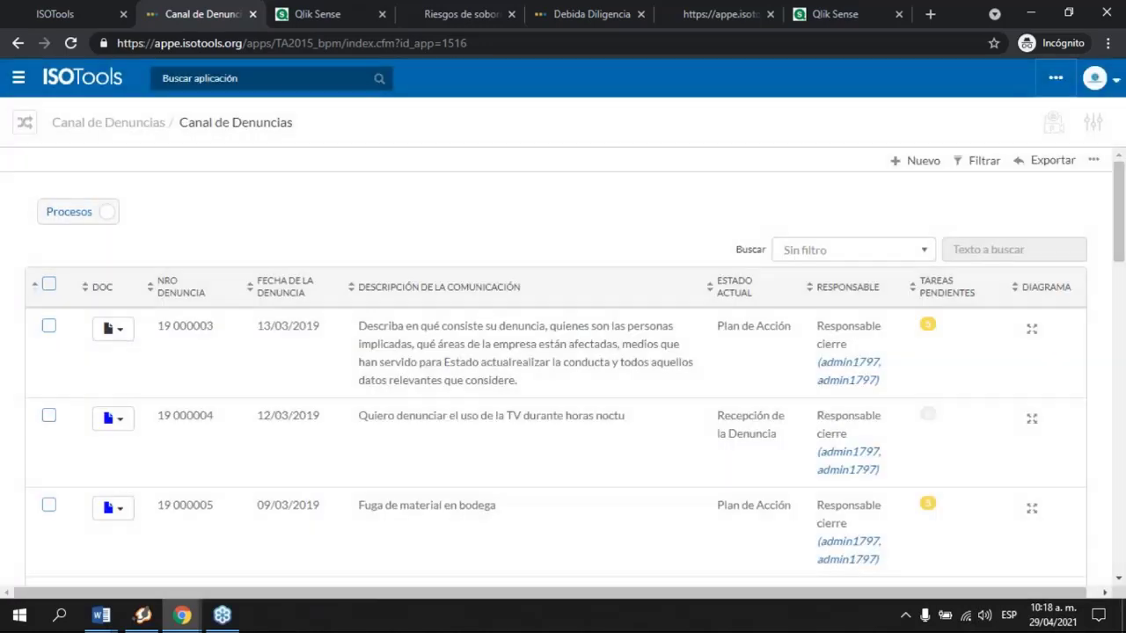
Step: Review the complaint dated 12/05/2020, then return to the process list
scroll(920, 460, down, 10)
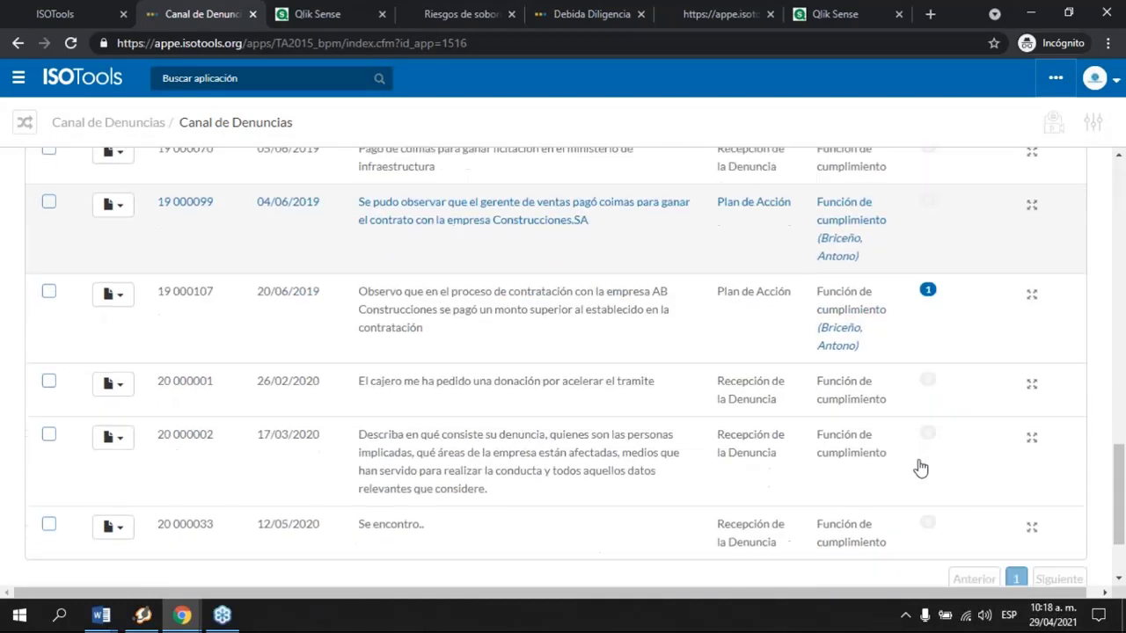
scroll(920, 467, down, 1)
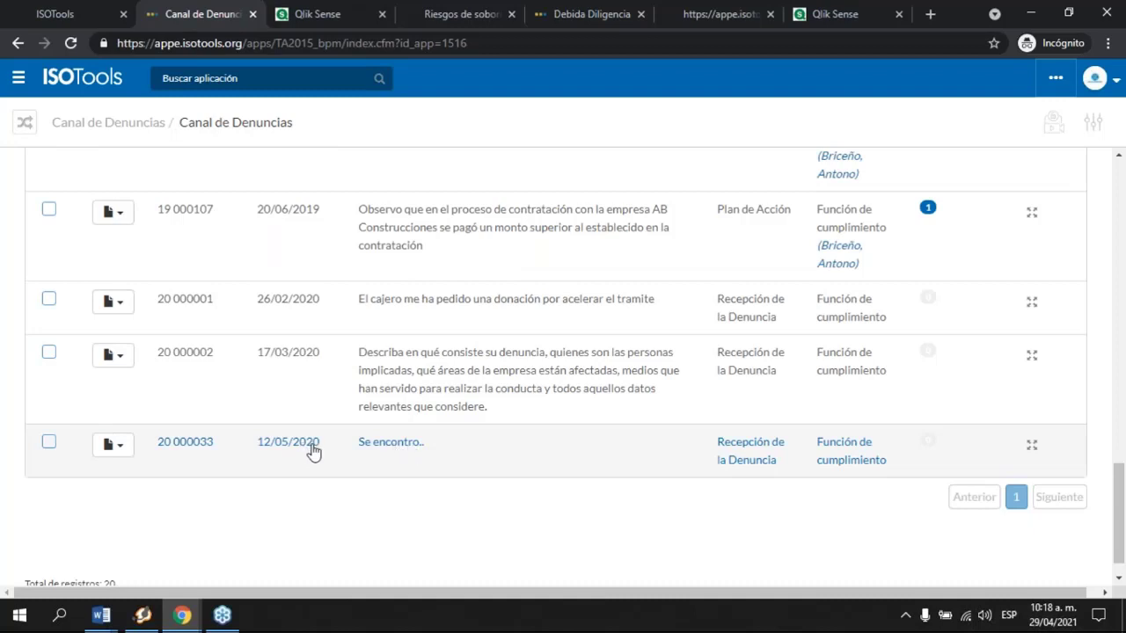
click(314, 451)
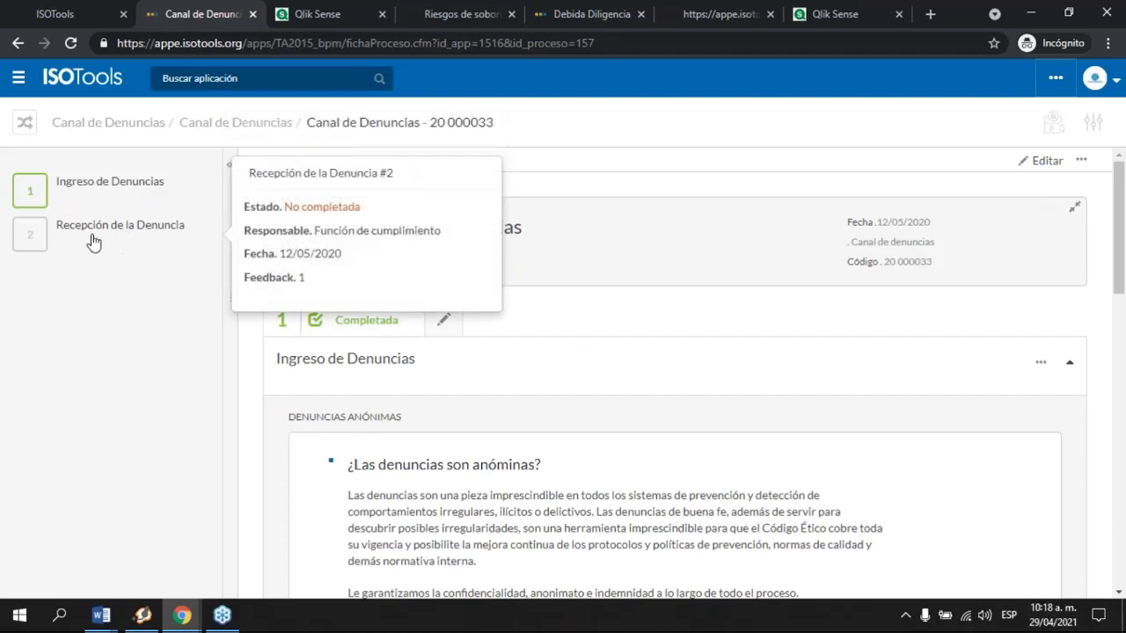
scroll(633, 477, down, 5)
scroll(634, 369, up, 5)
click(232, 123)
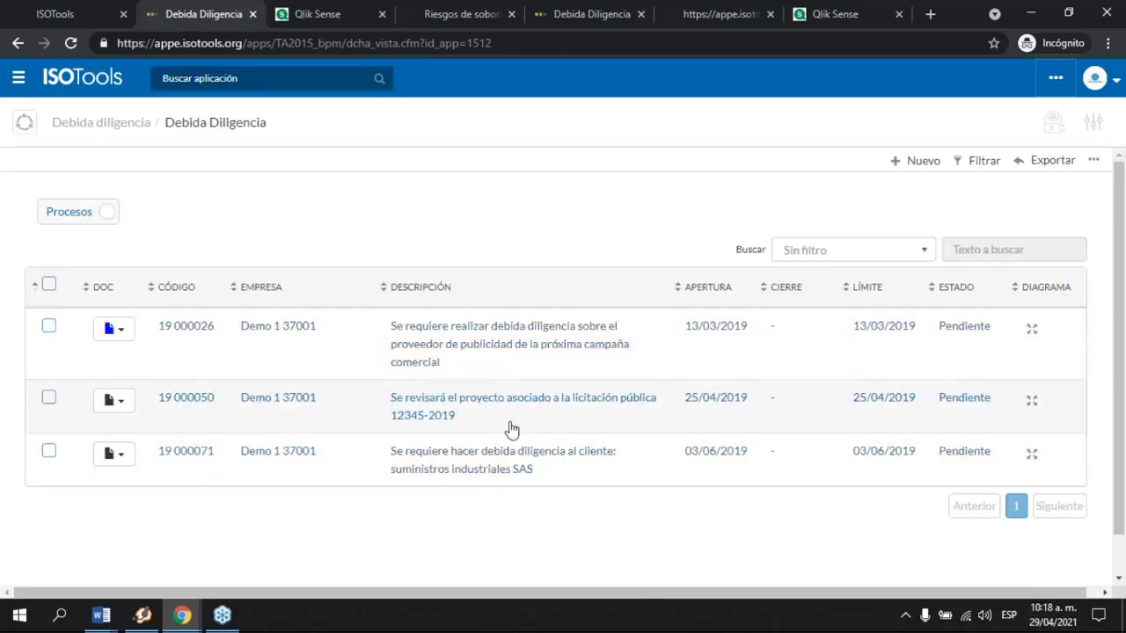
Step: Search the applications for 'denu' to launch Canal de Denuncias
click(173, 80)
text(de)
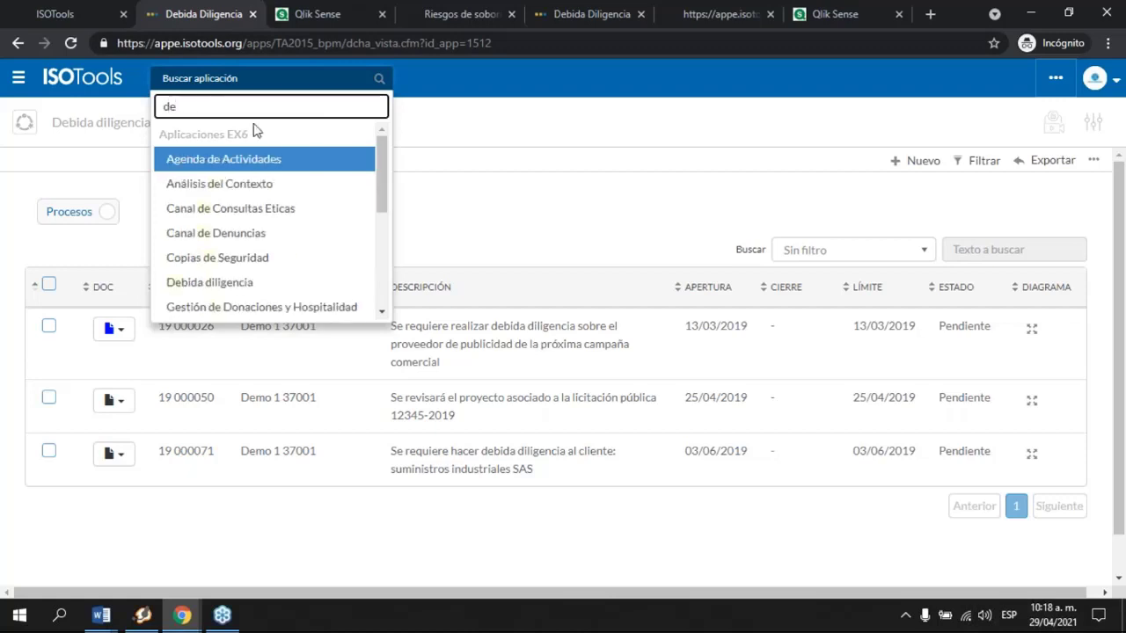
text(nu)
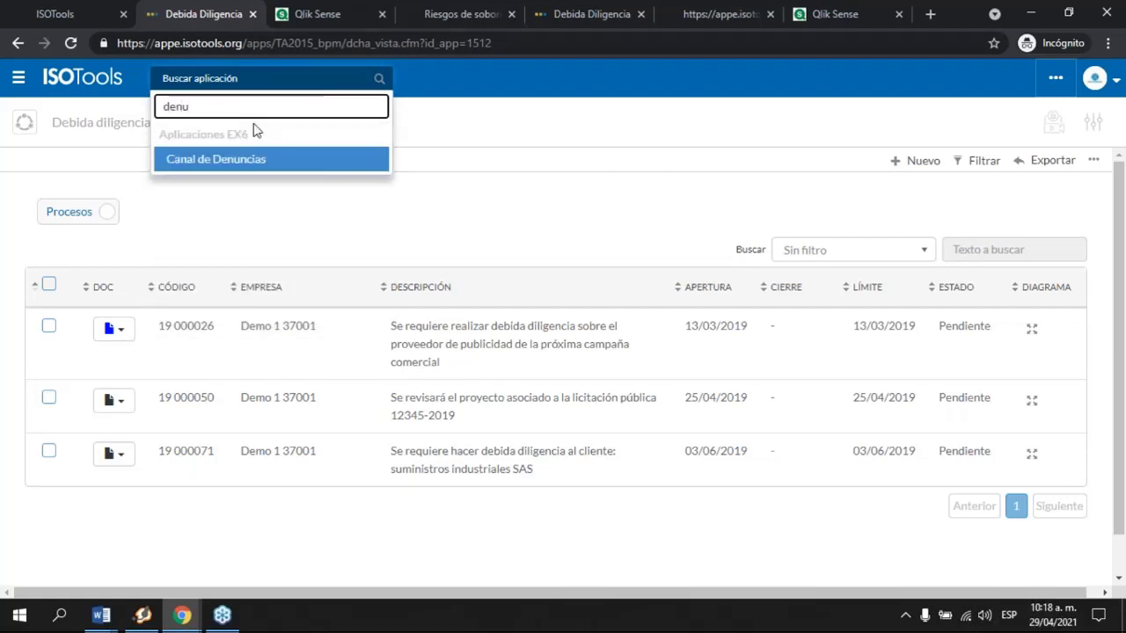
key(Return)
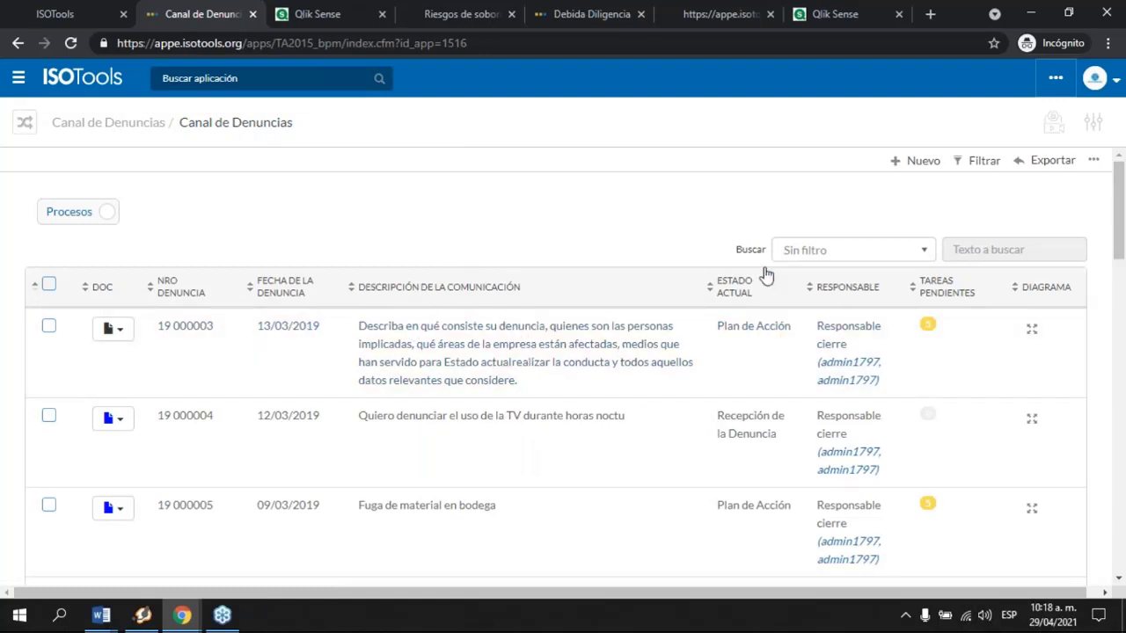
Step: Open complaint 19 000003 and review its completed steps, including the Prioridad II classification
click(448, 372)
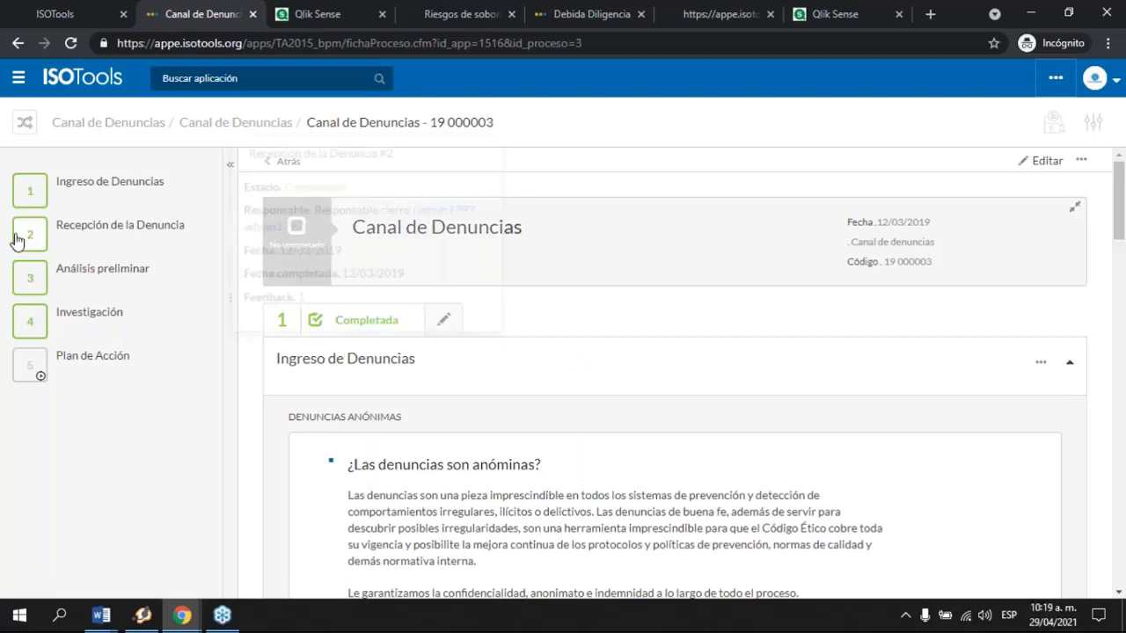
mouse_move(114, 198)
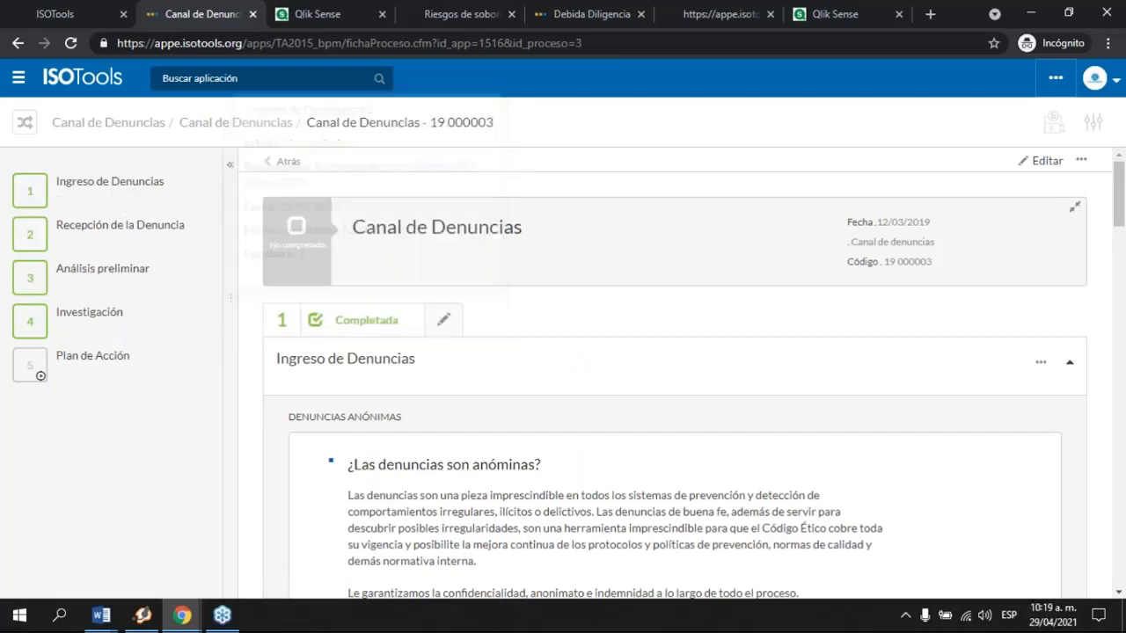
scroll(422, 360, down, 3)
scroll(453, 336, down, 2)
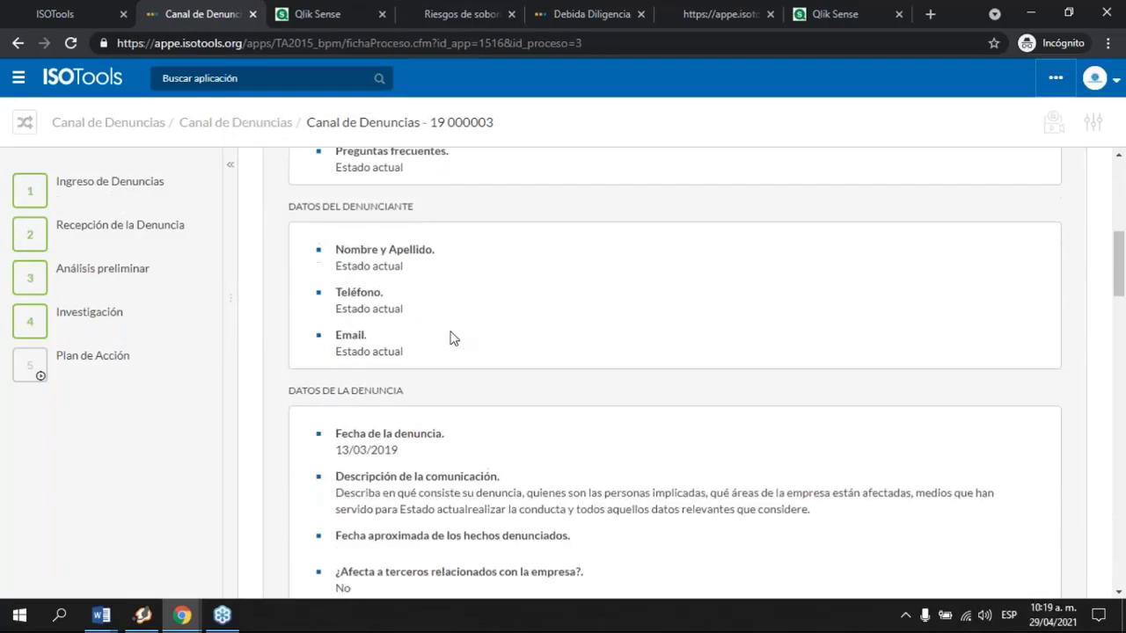
scroll(446, 333, up, 3)
drag(346, 217, 431, 314)
scroll(479, 406, down, 3)
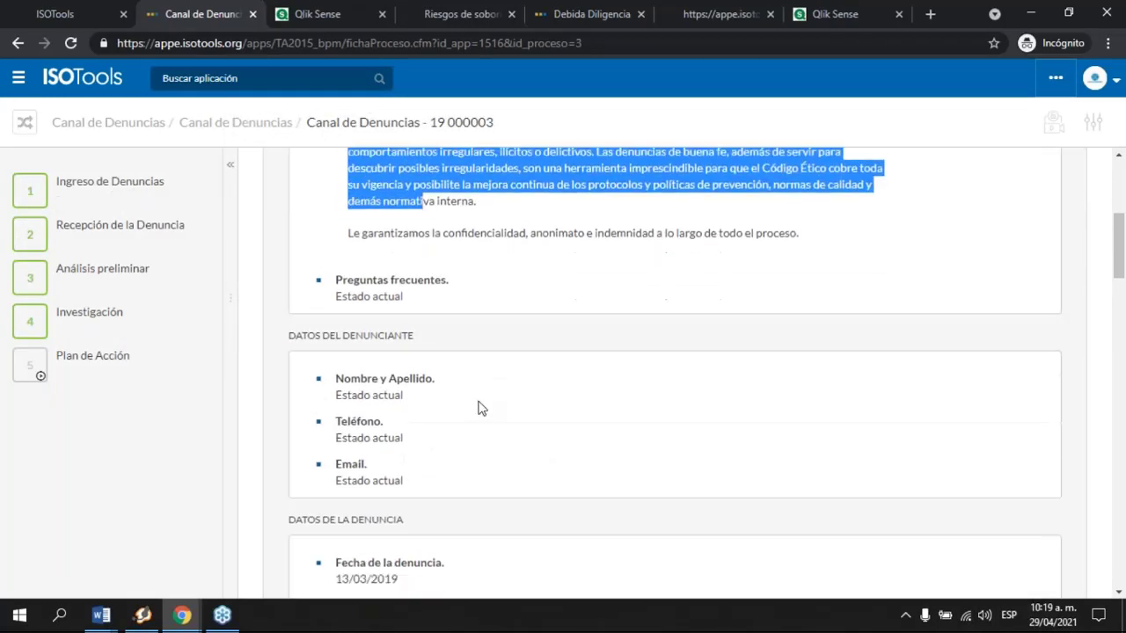
scroll(479, 407, down, 4)
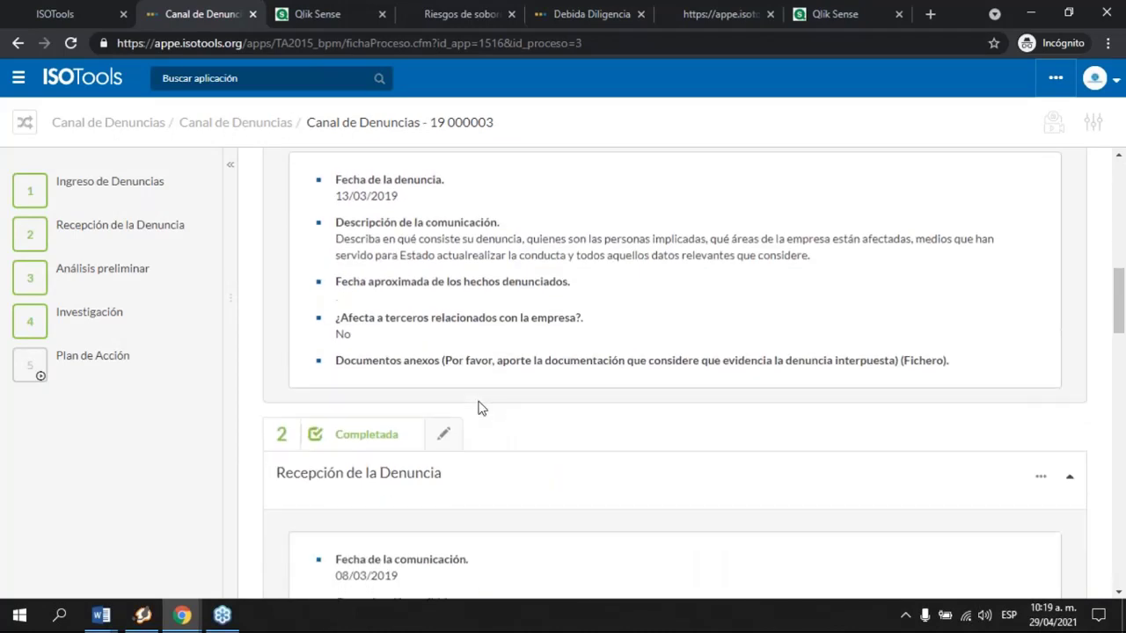
scroll(479, 407, down, 5)
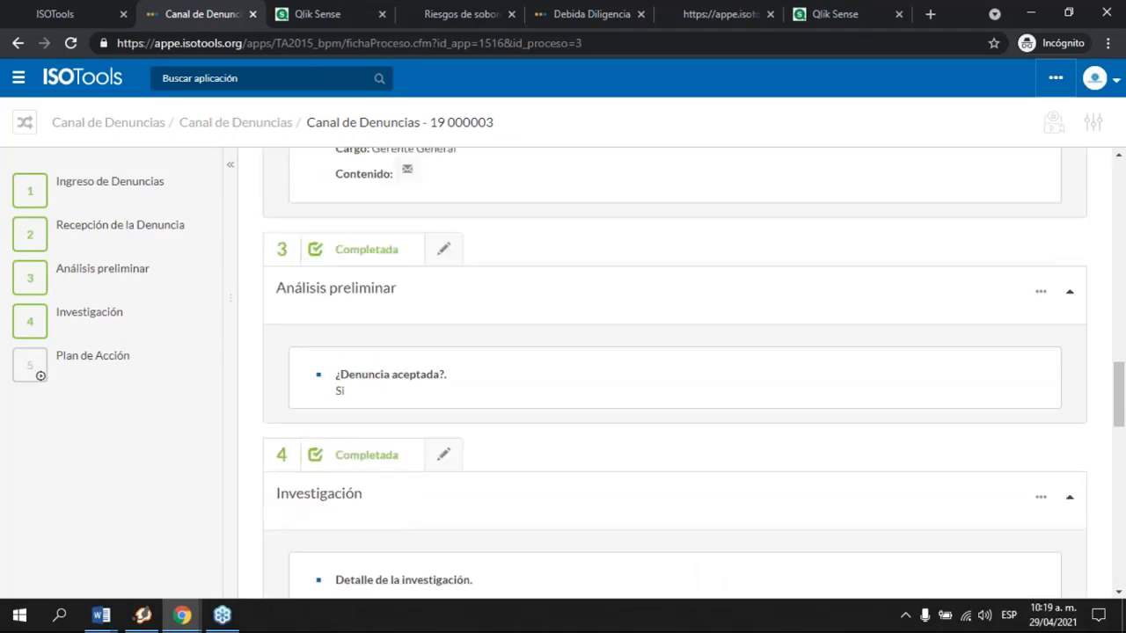
scroll(400, 255, up, 4)
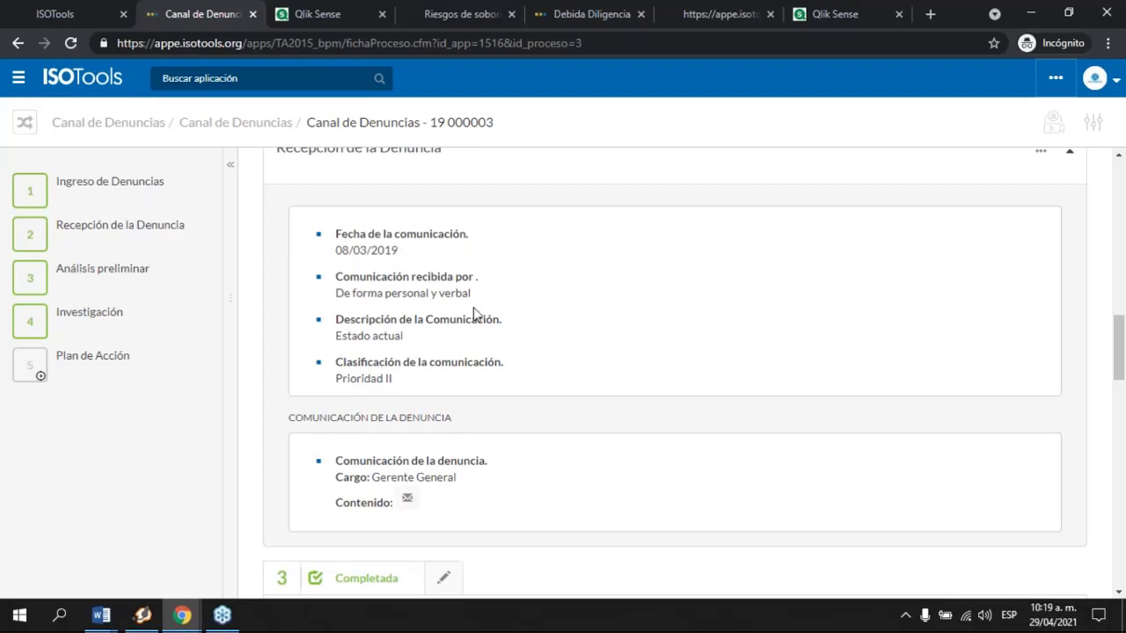
drag(335, 378, 436, 387)
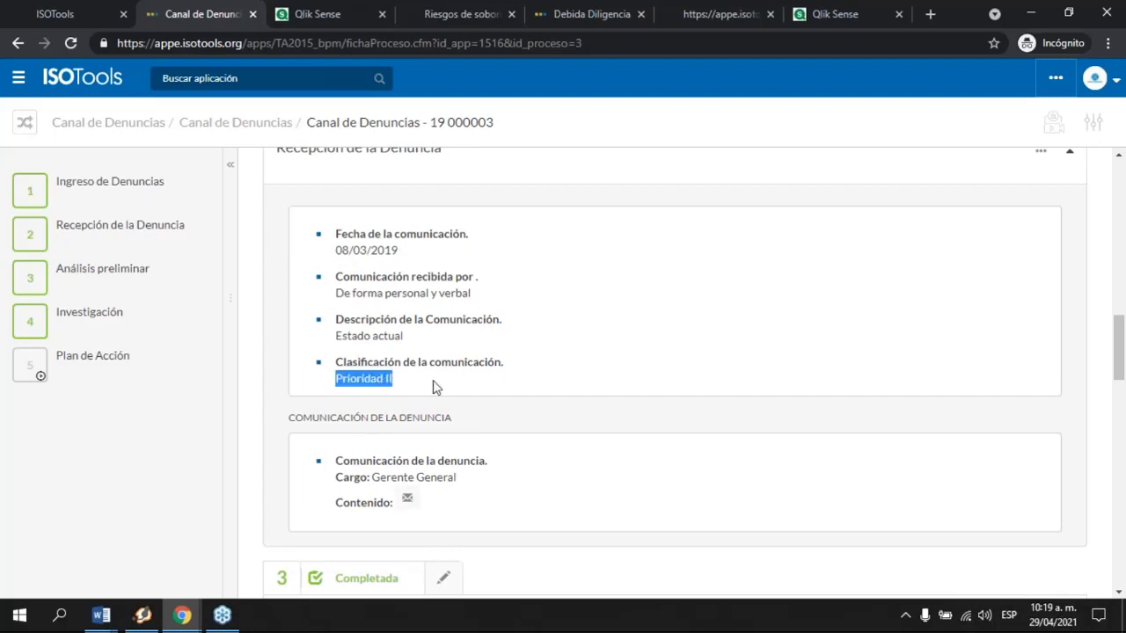
Step: Scroll through complaint 19 000003's TAREAS table, then close the Canal de Denuncias tab
scroll(436, 386, down, 5)
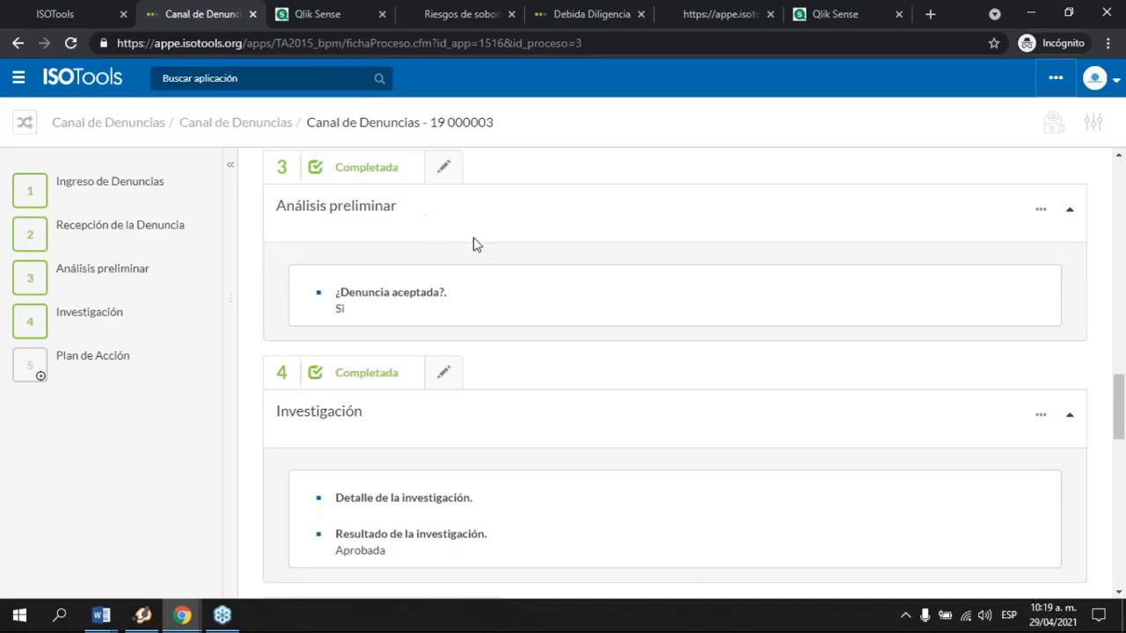
scroll(390, 217, down, 1)
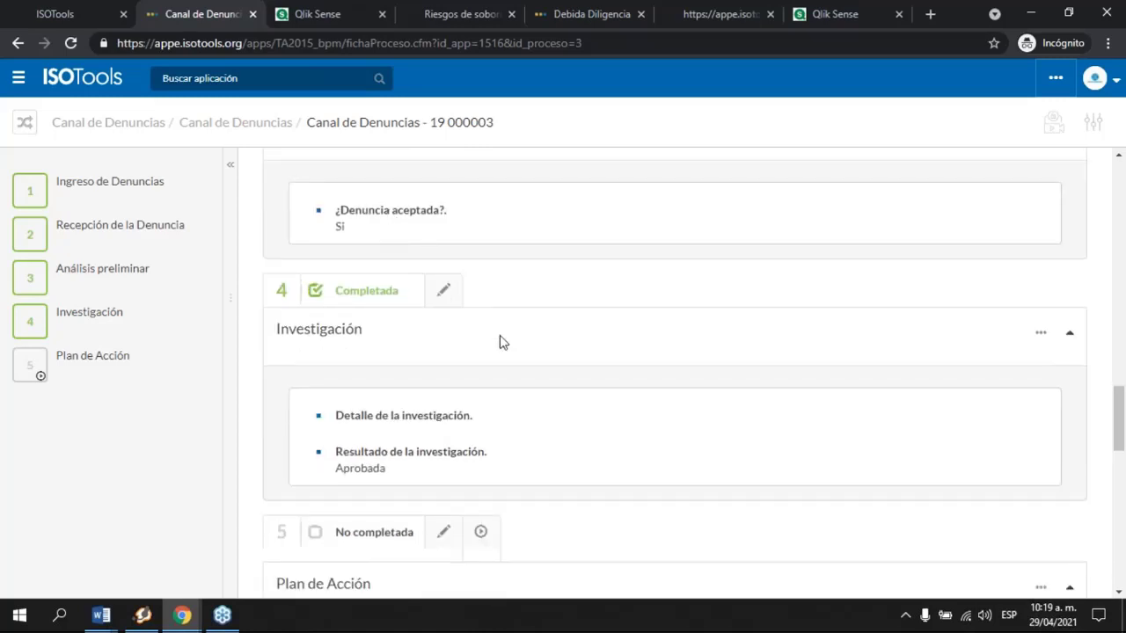
scroll(498, 342, down, 1)
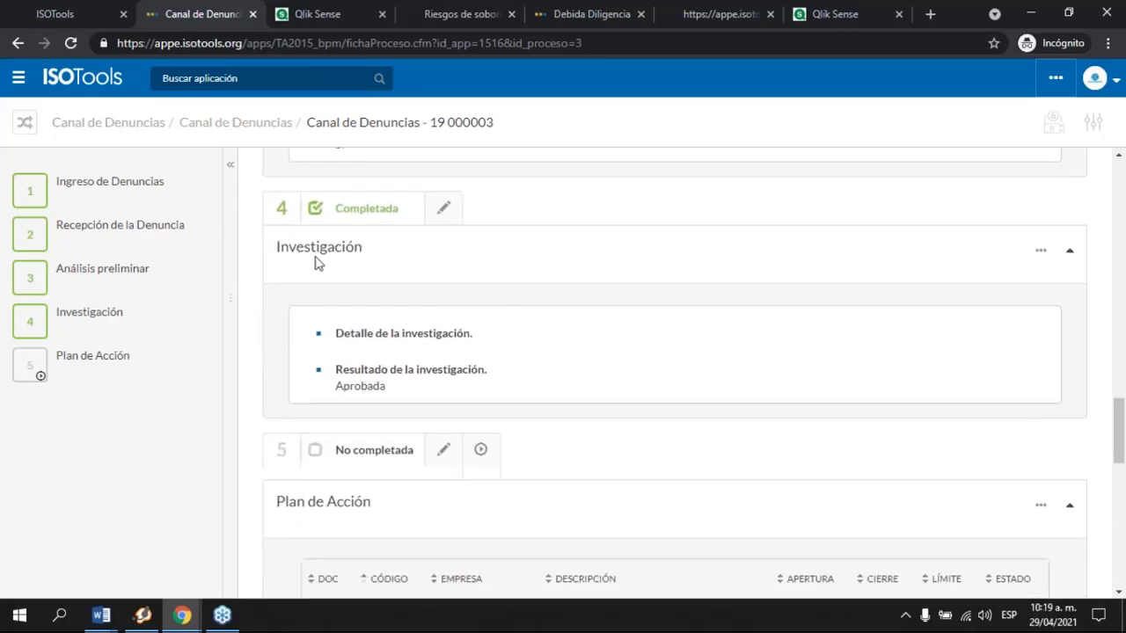
scroll(566, 386, down, 6)
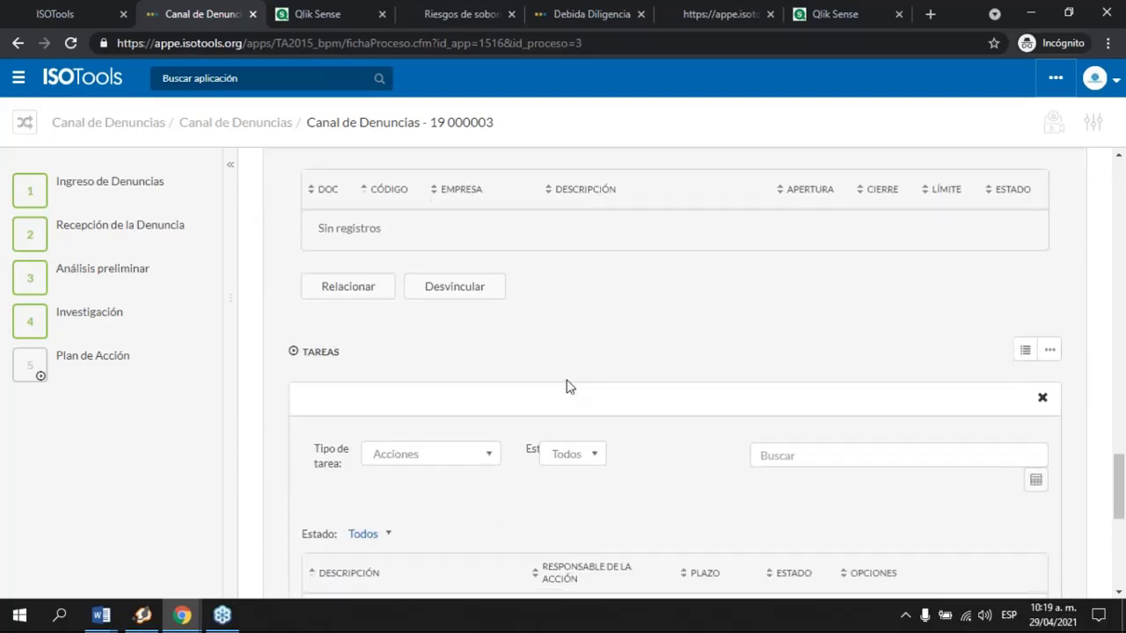
scroll(567, 386, down, 4)
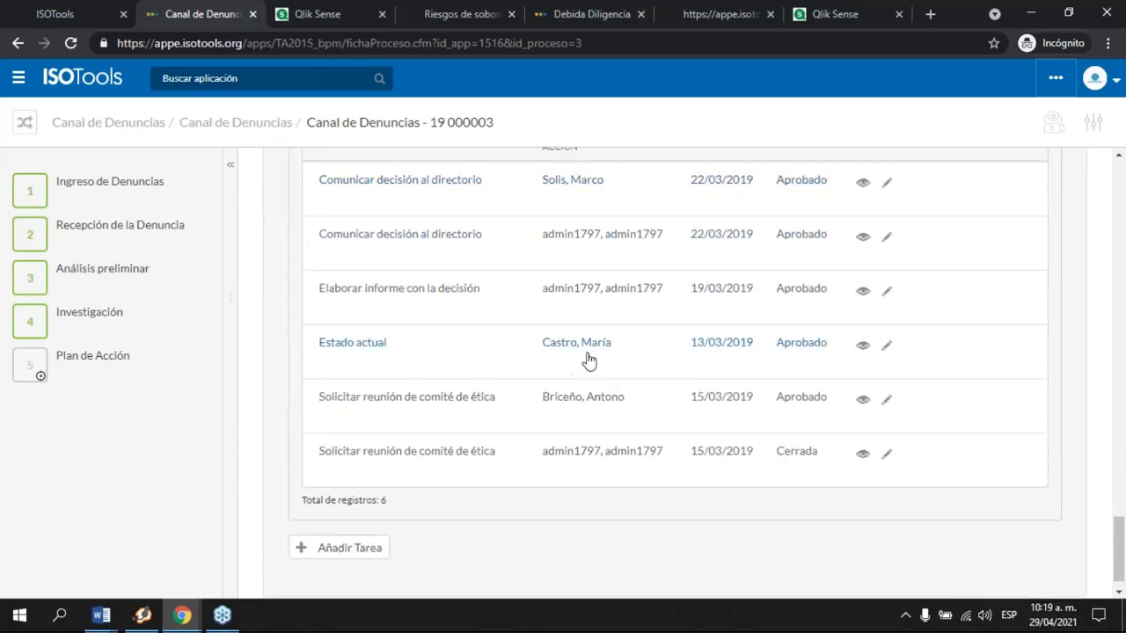
scroll(589, 361, up, 3)
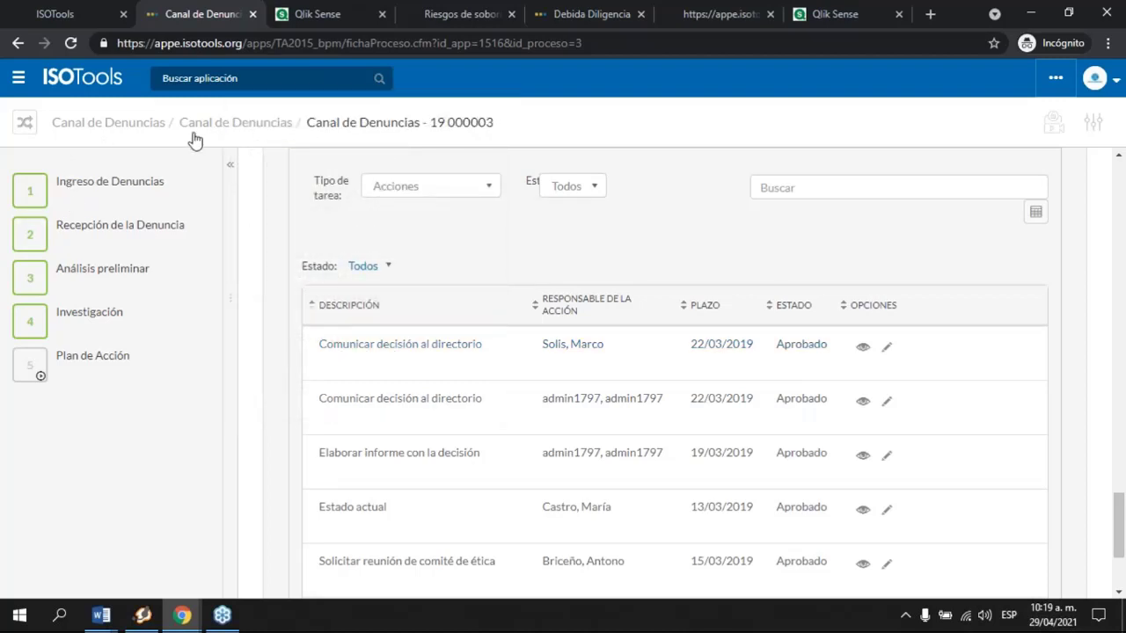
scroll(690, 345, up, 5)
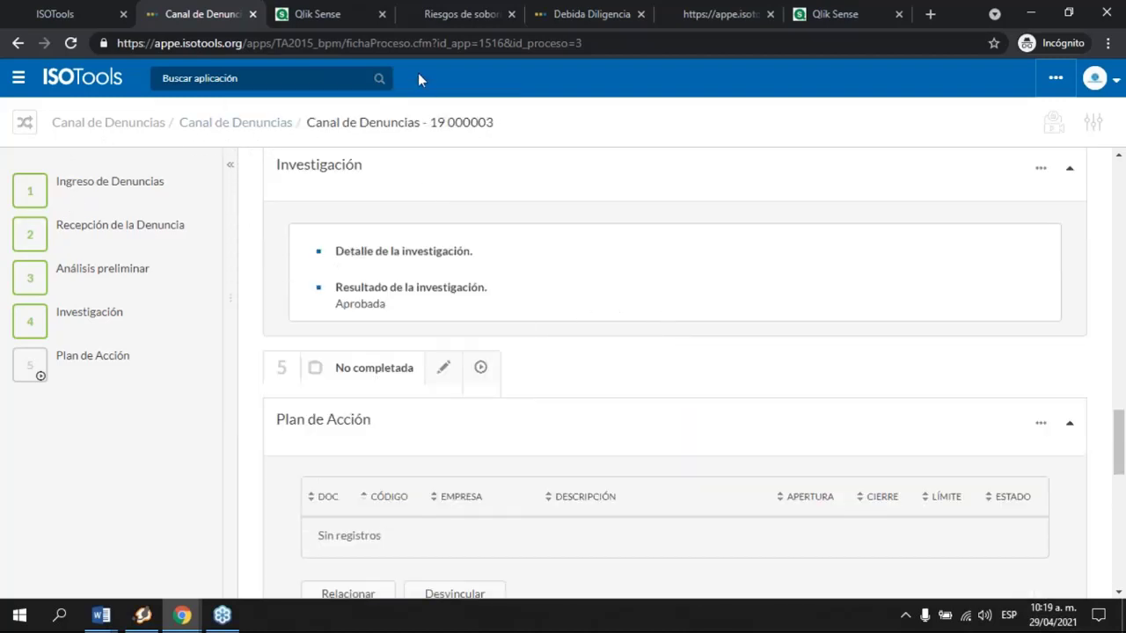
click(254, 15)
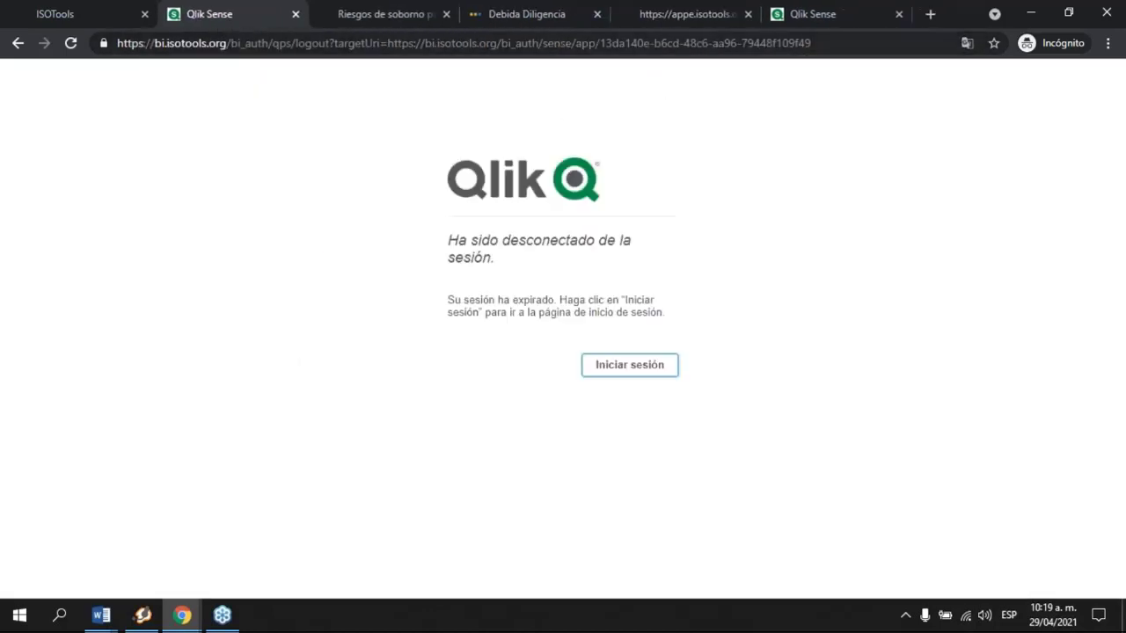
Step: From the ISOTools home page, launch Business Intelligence by searching 'bu'
click(802, 14)
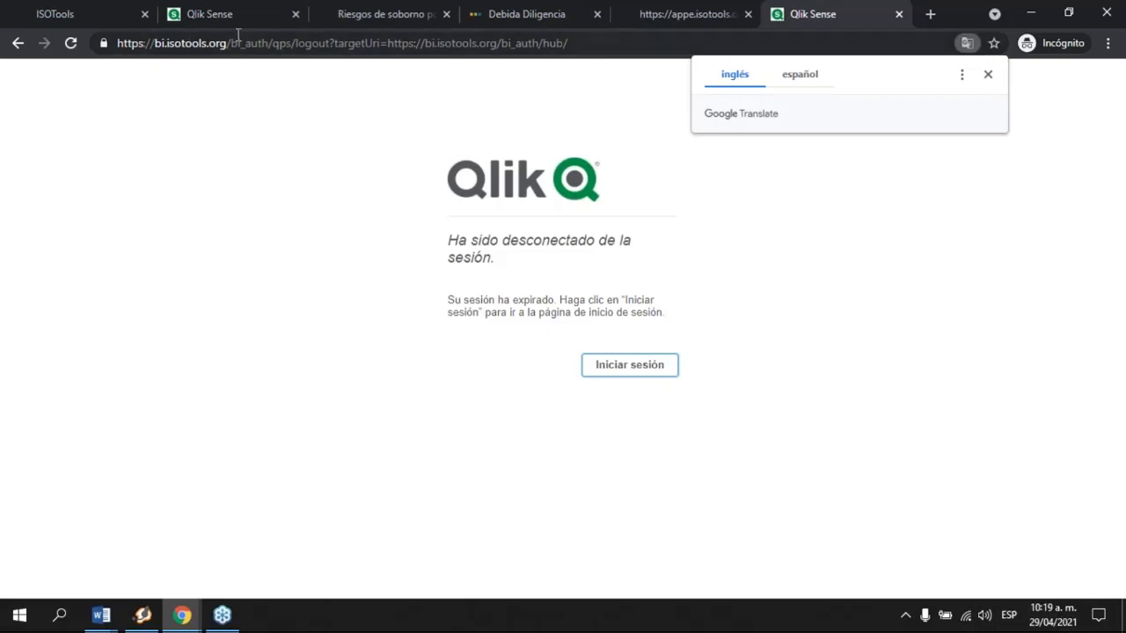
click(73, 15)
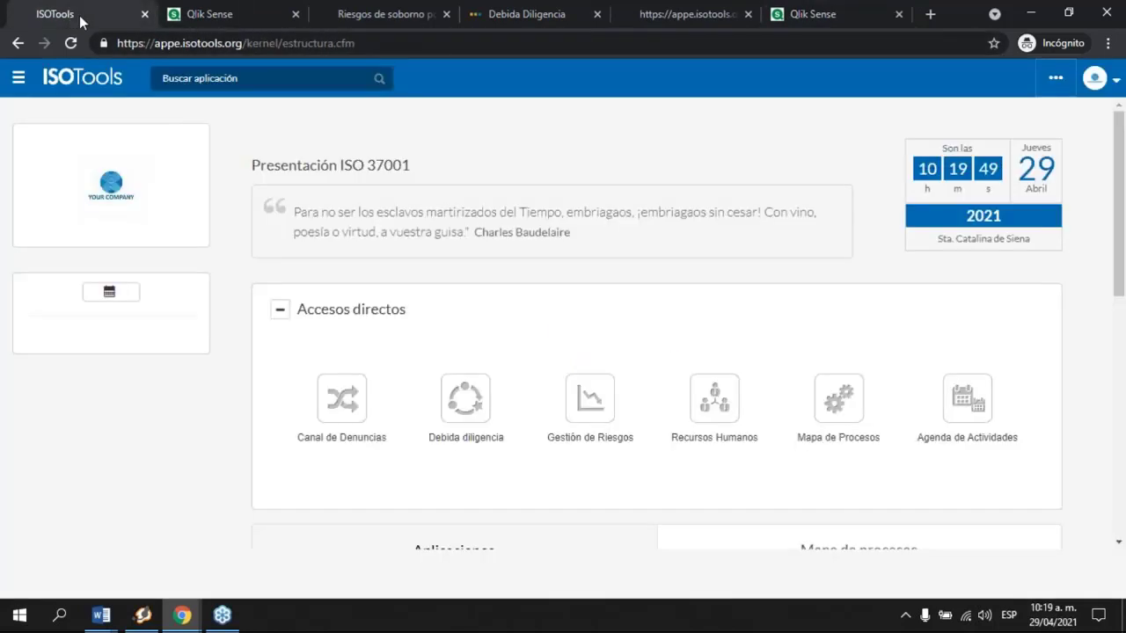
click(239, 79)
text(bu)
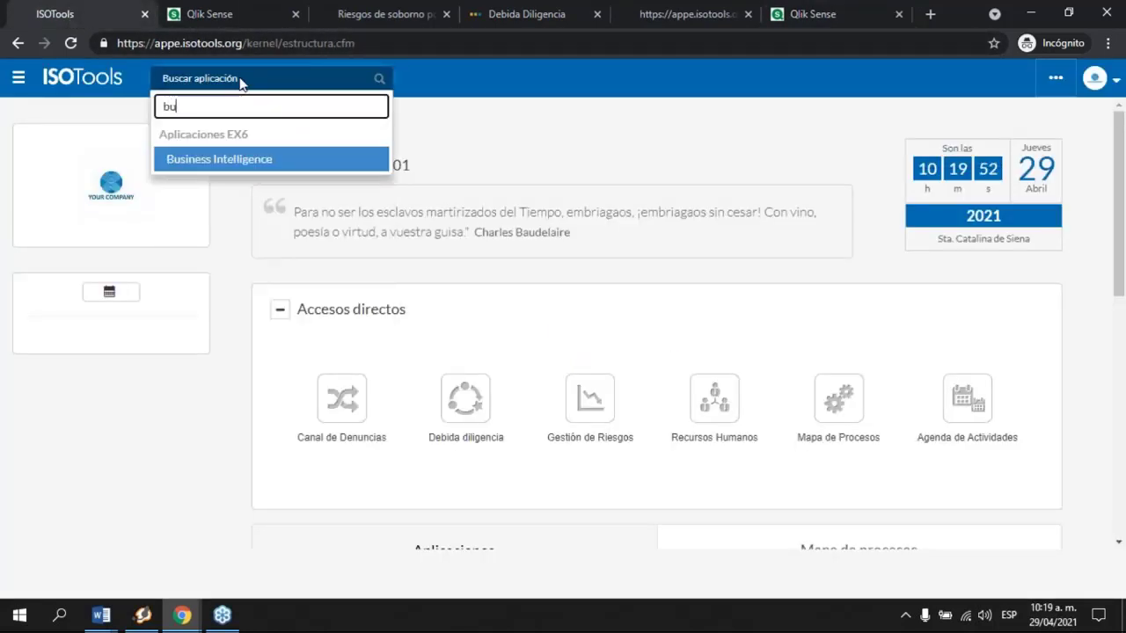
key(Return)
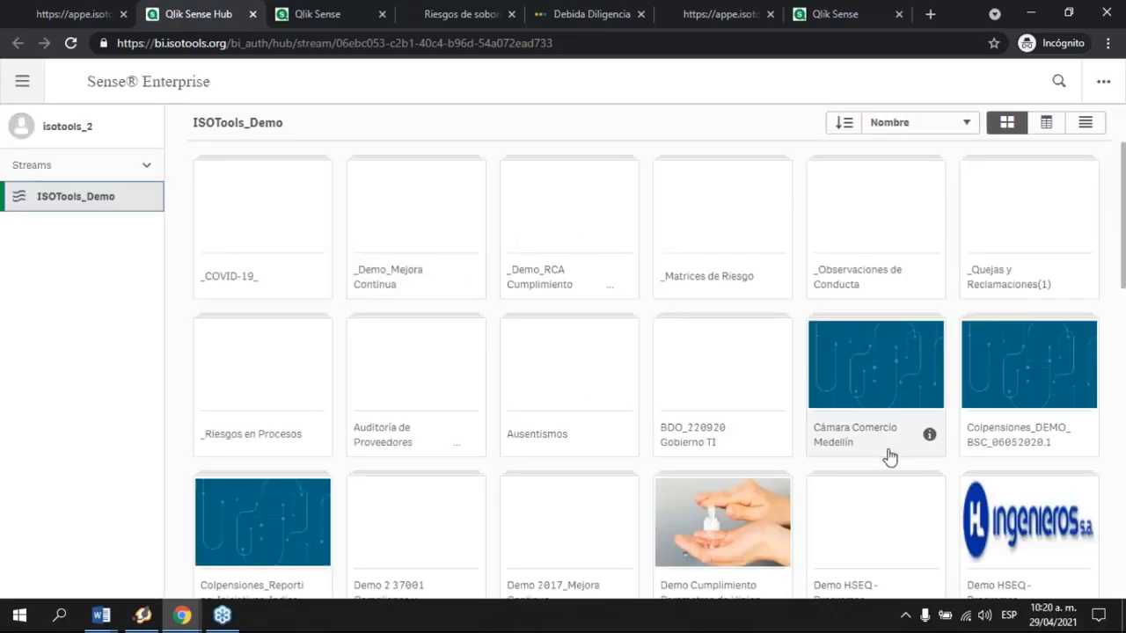
Step: Open the Demo 2 37001 Compliance y Antisoborno app
scroll(528, 440, down, 2)
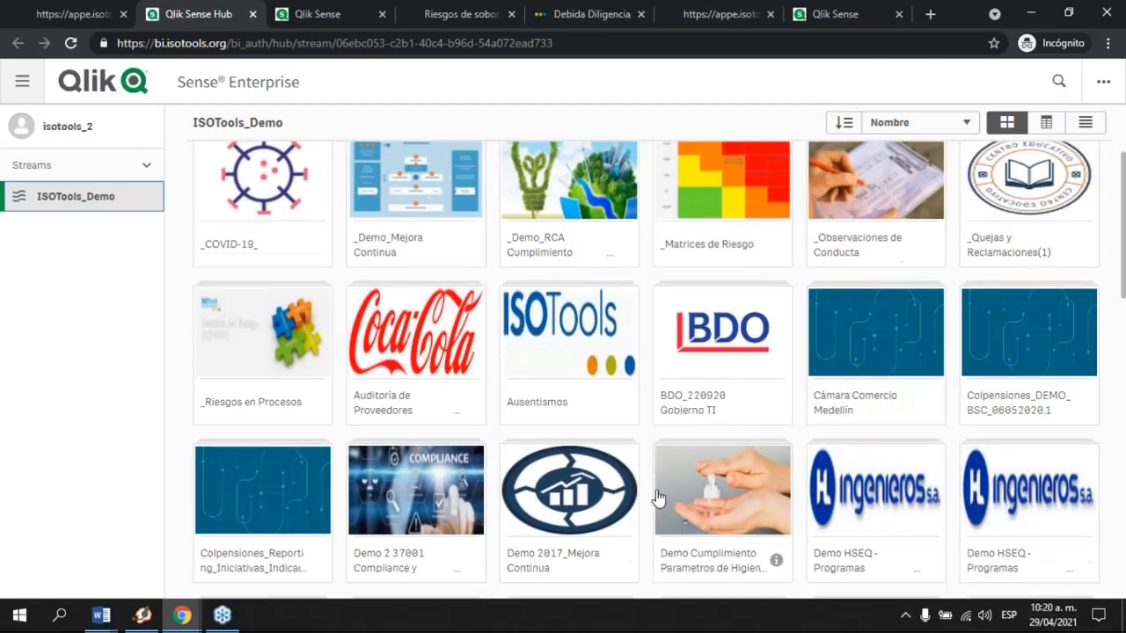
click(469, 427)
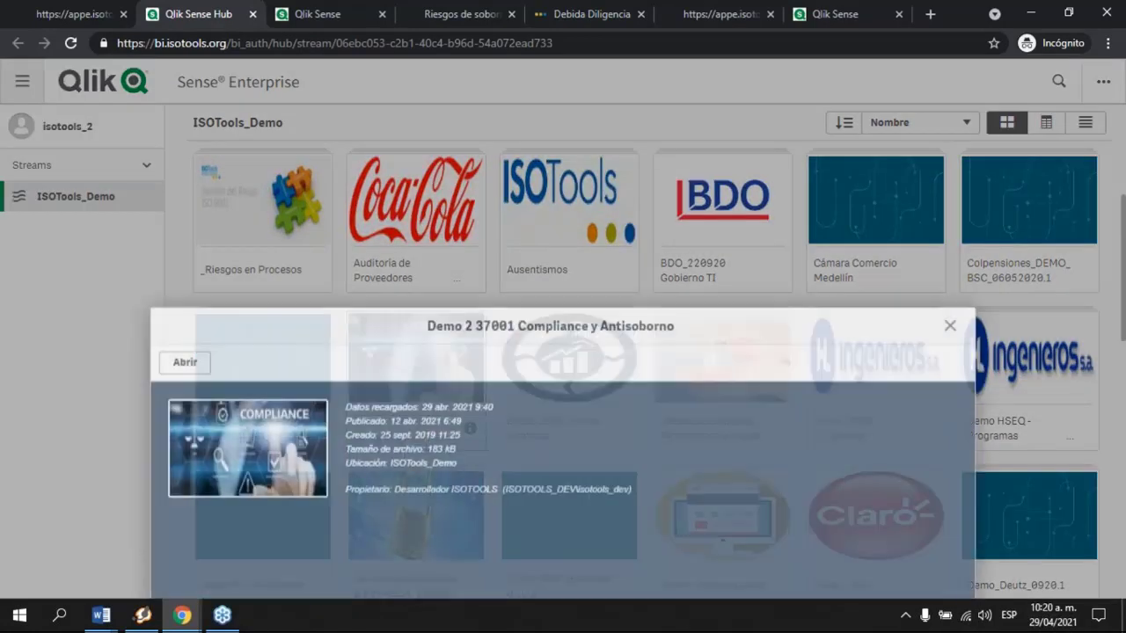
click(184, 306)
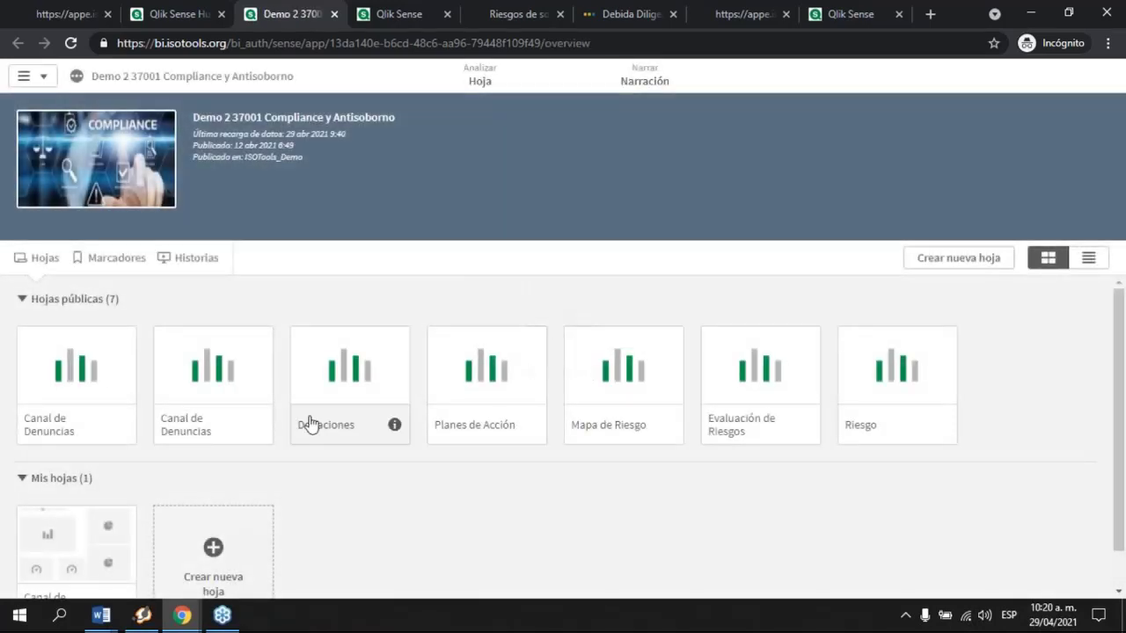
Step: Open the second Canal de Denuncias sheet and filter it to Análisis preliminar complaints
click(80, 390)
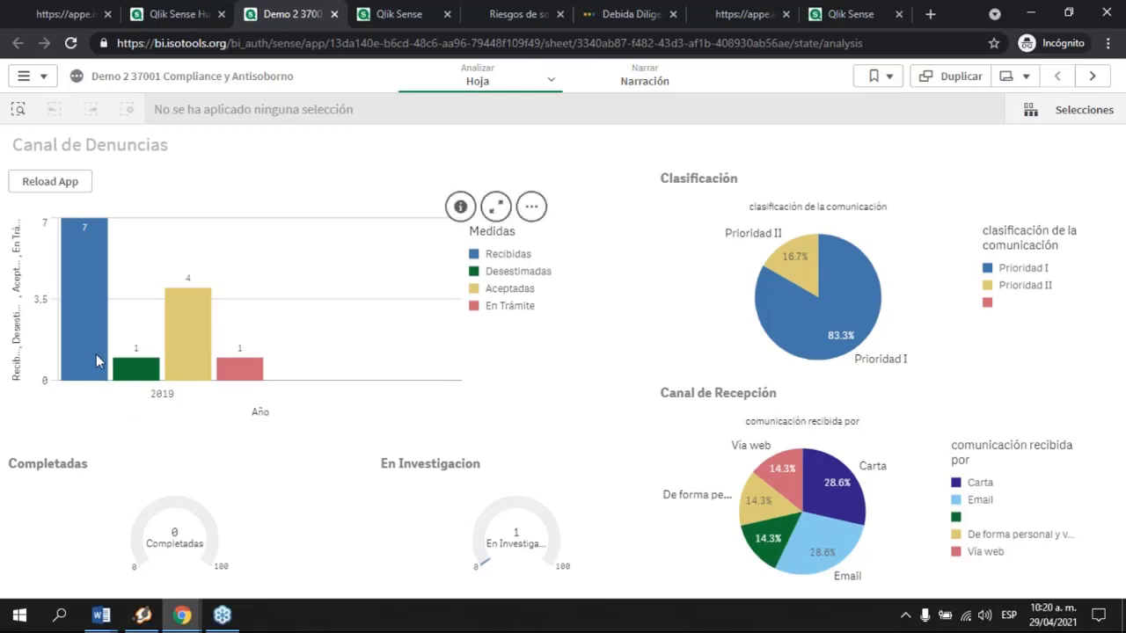
click(47, 79)
click(76, 111)
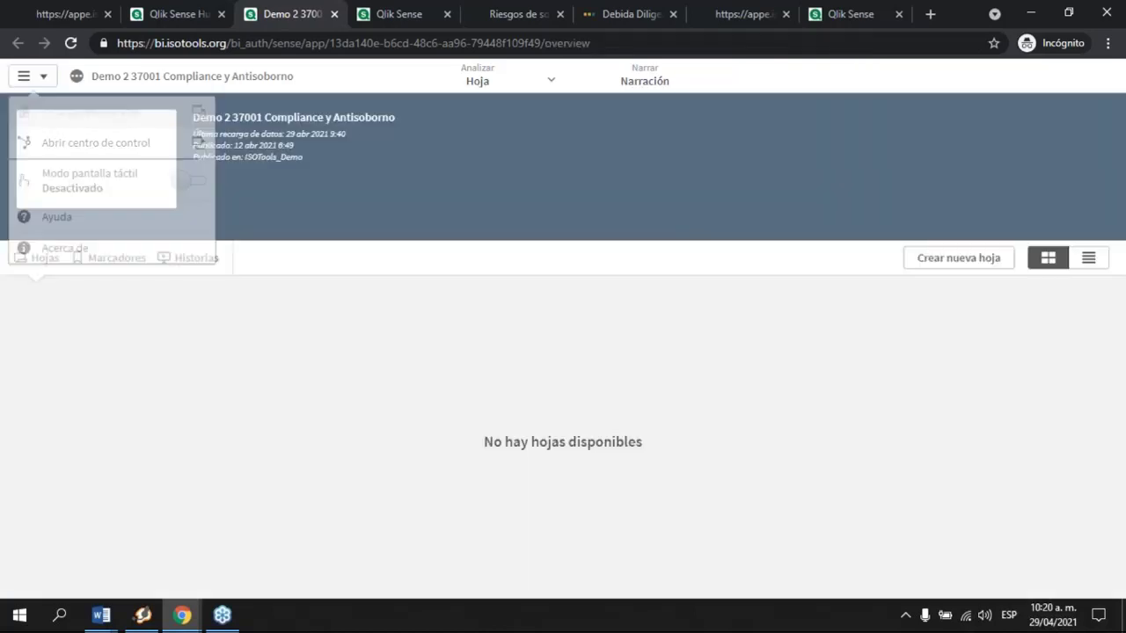
click(213, 382)
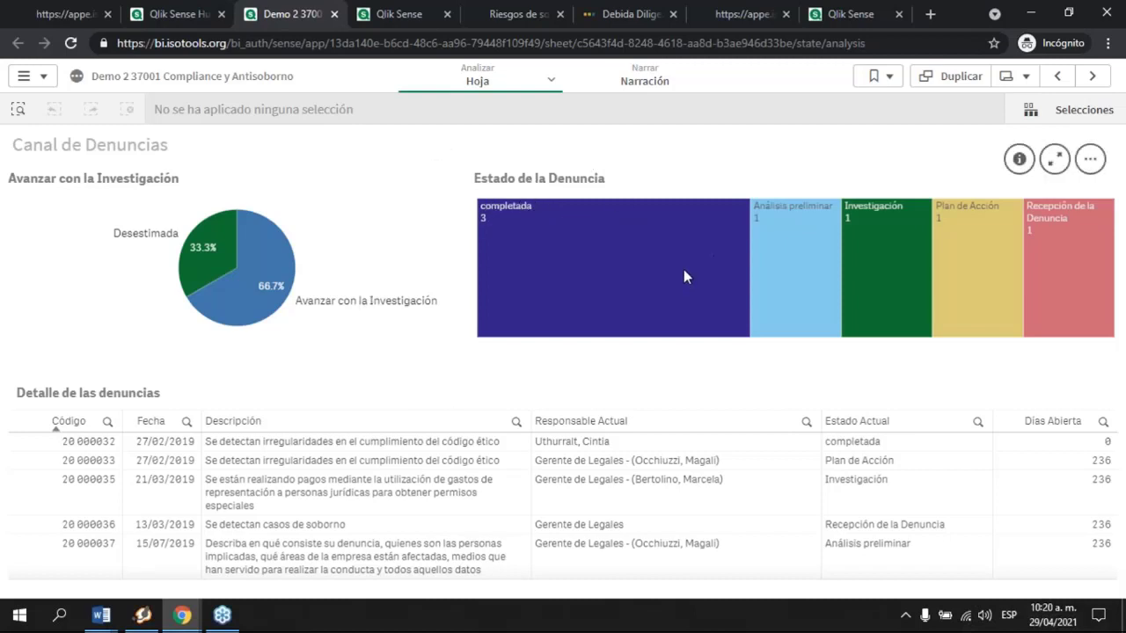
click(819, 246)
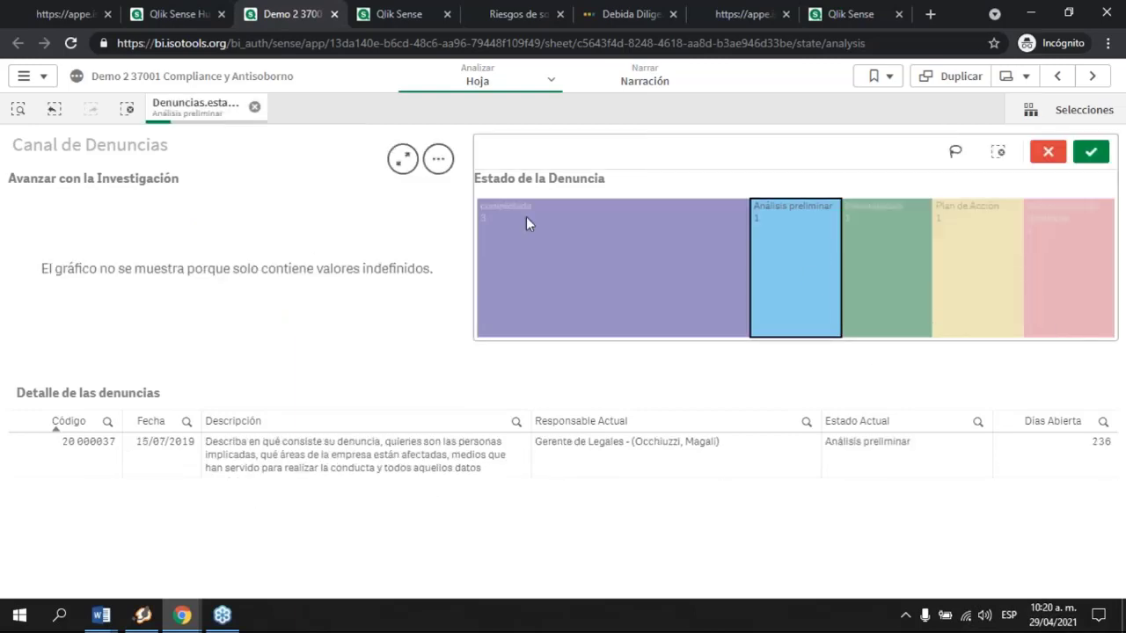
Step: Close the Qlik Sense Hub and compliance dashboard pages
click(197, 15)
click(220, 15)
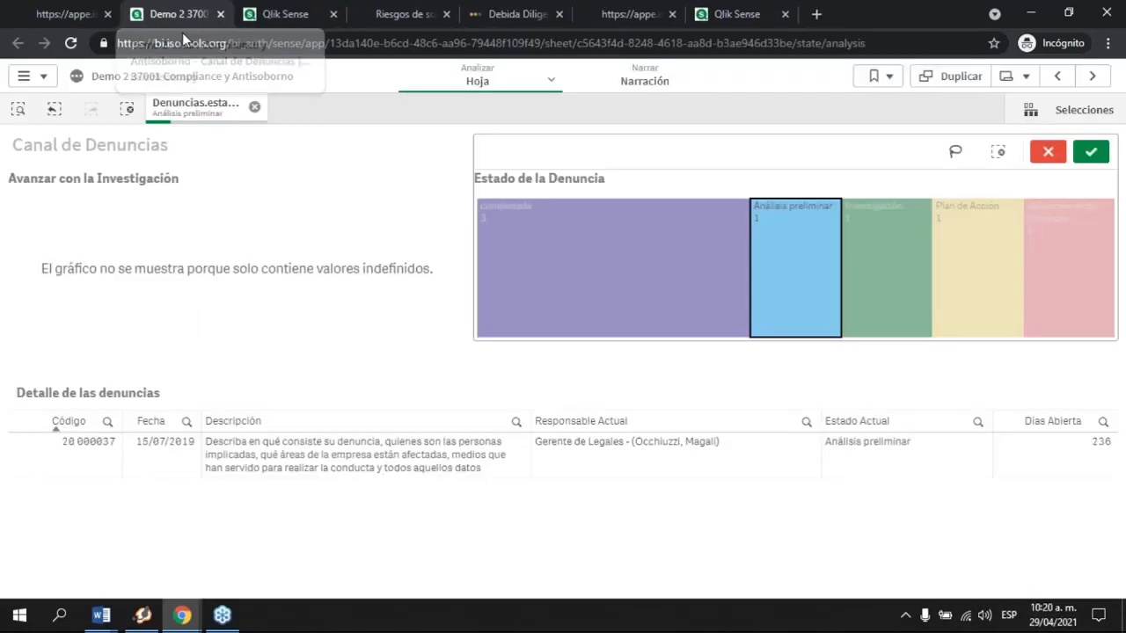
click(220, 14)
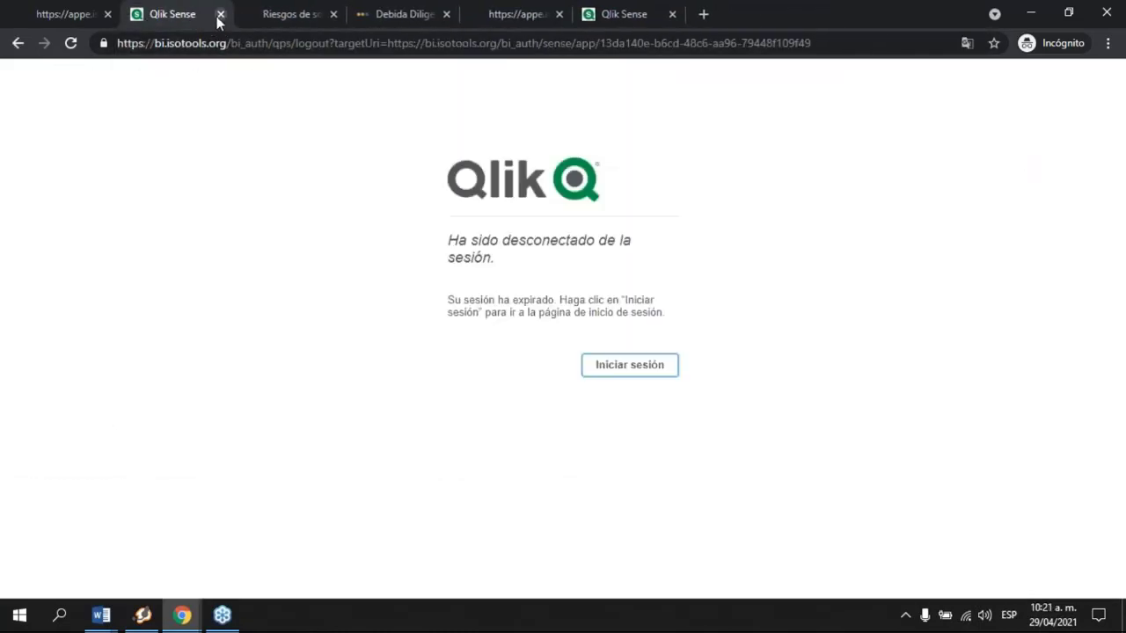
Step: Close the expired Qlik page and open the Riesgos evaluation's Ciclo de vida under Riesgos de soborno por proceso
click(219, 15)
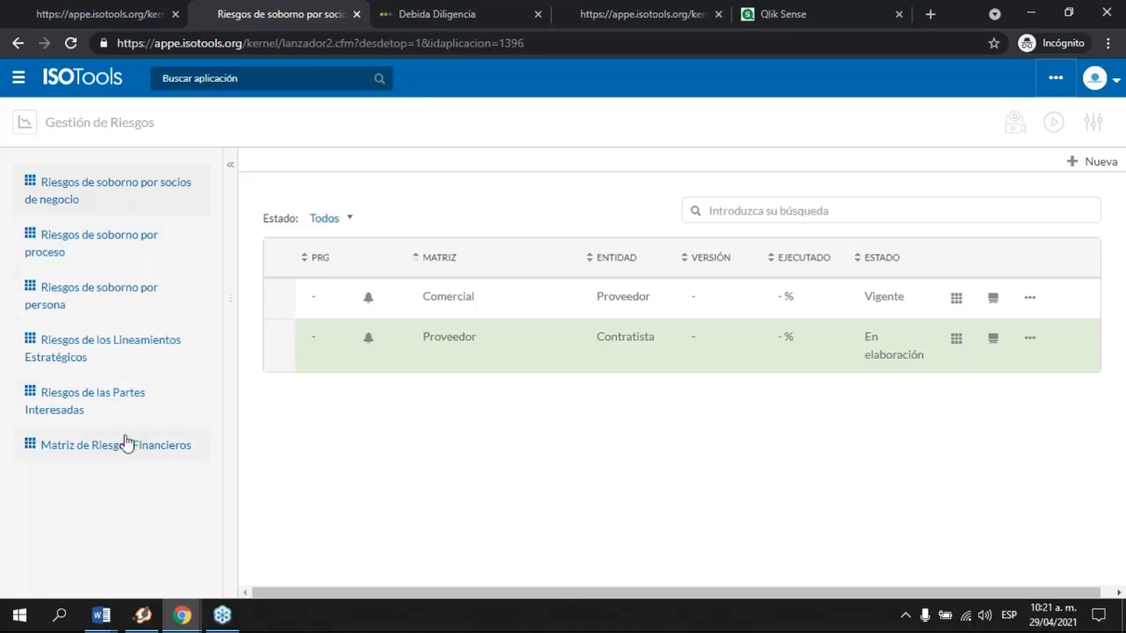
click(112, 256)
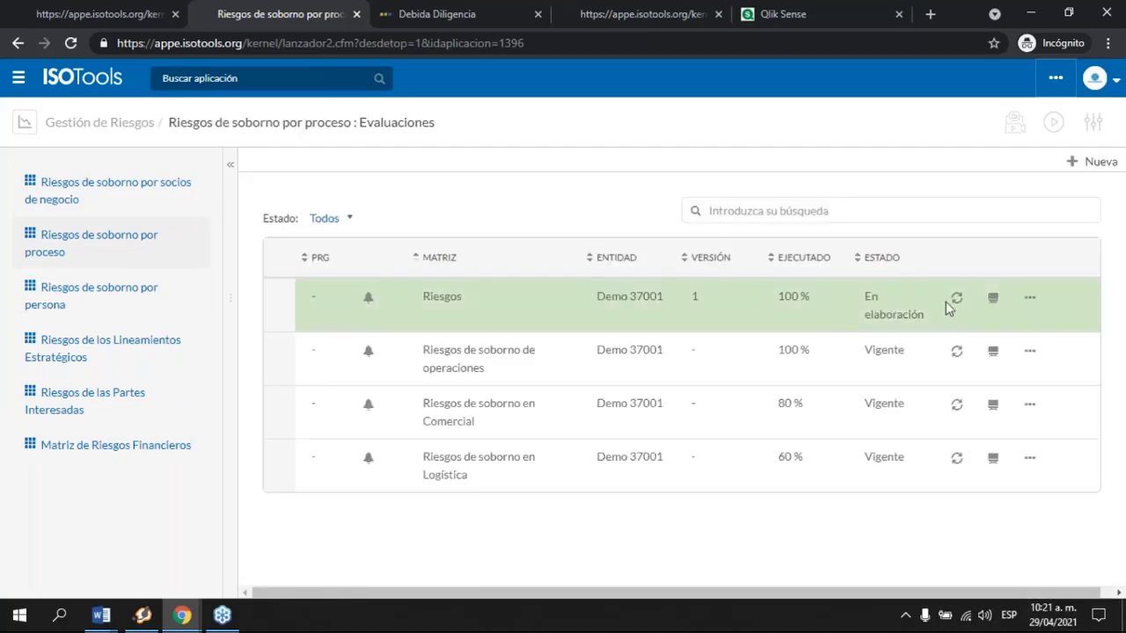
click(954, 300)
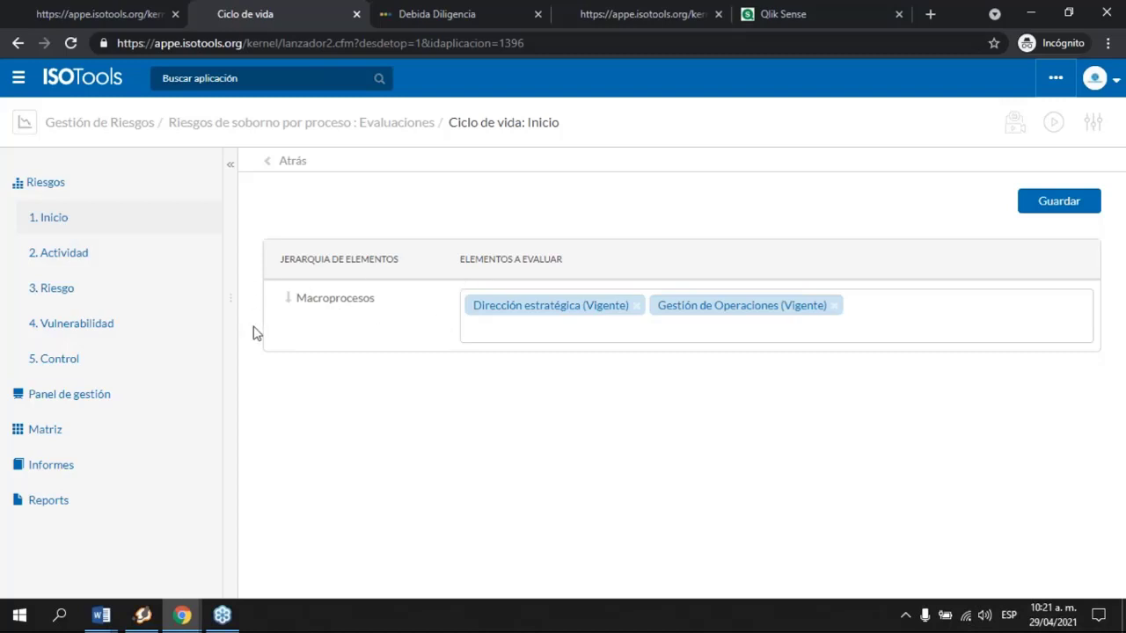
Step: View the Actividad step's activities for Dirección estratégica
click(60, 261)
click(311, 261)
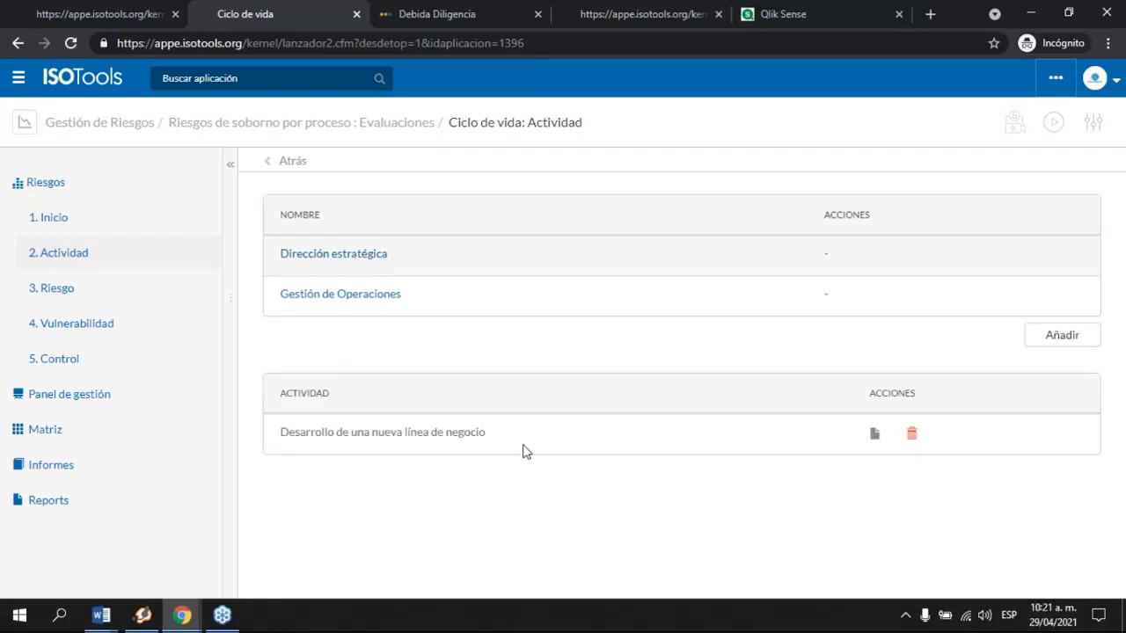
drag(297, 431, 486, 432)
Step: In the Riesgo step, show the risks for the new business line activity
click(44, 294)
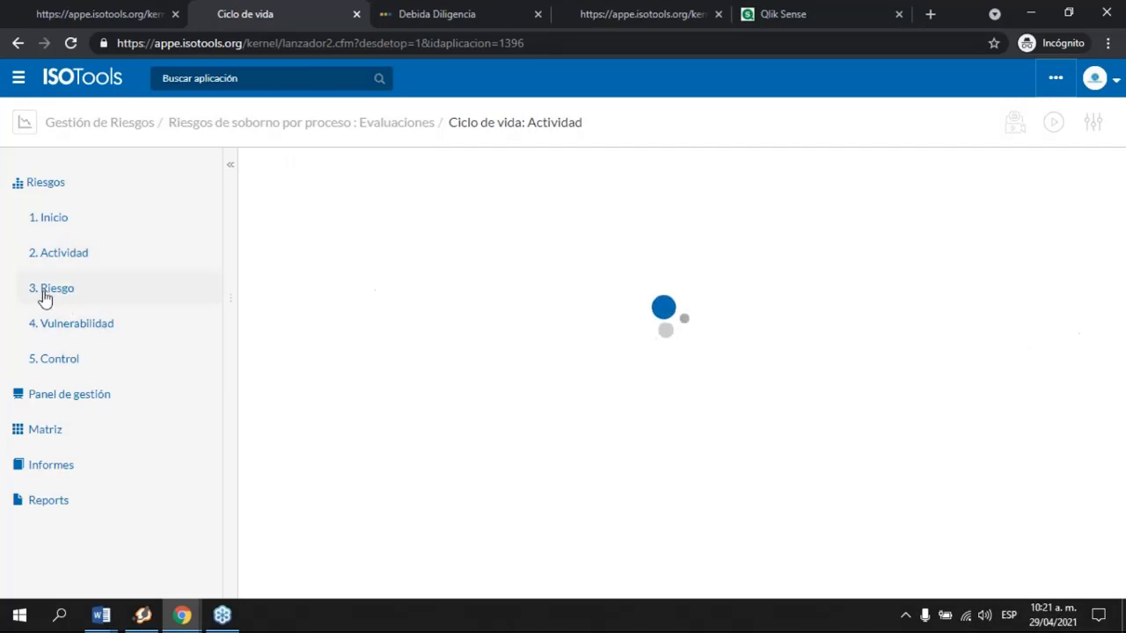
click(285, 256)
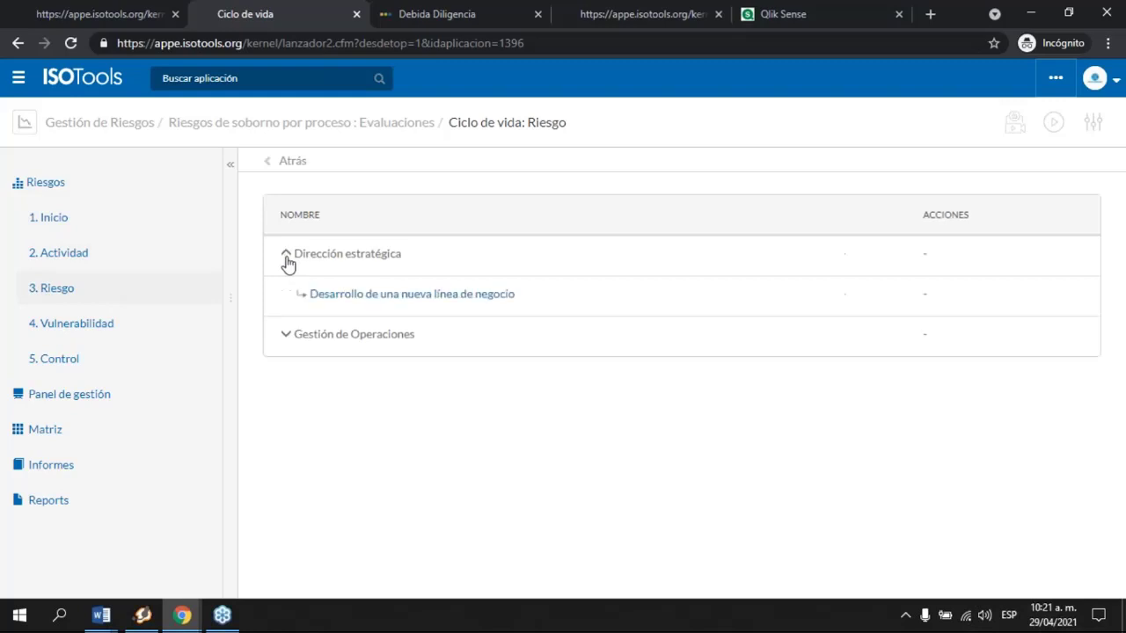
click(307, 301)
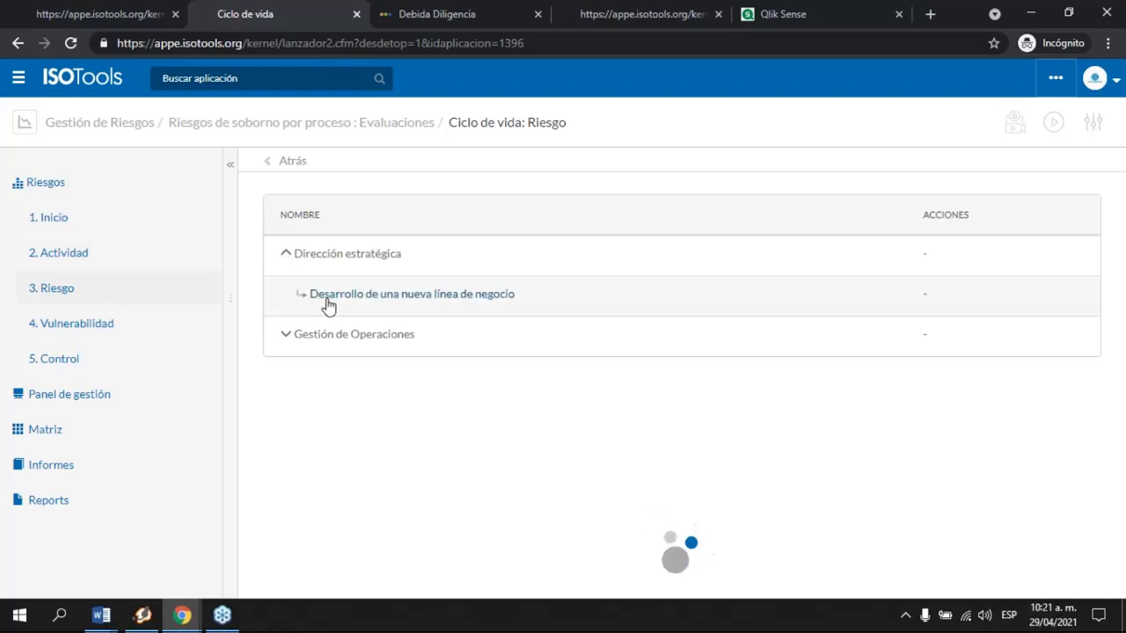
scroll(623, 465, down, 1)
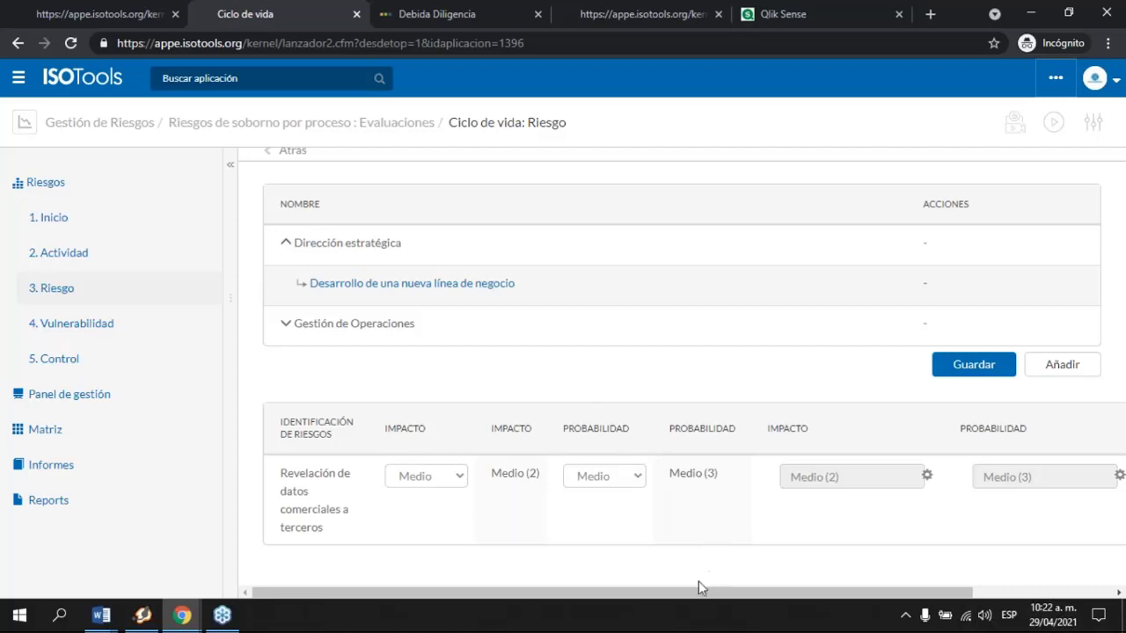
drag(685, 590, 870, 601)
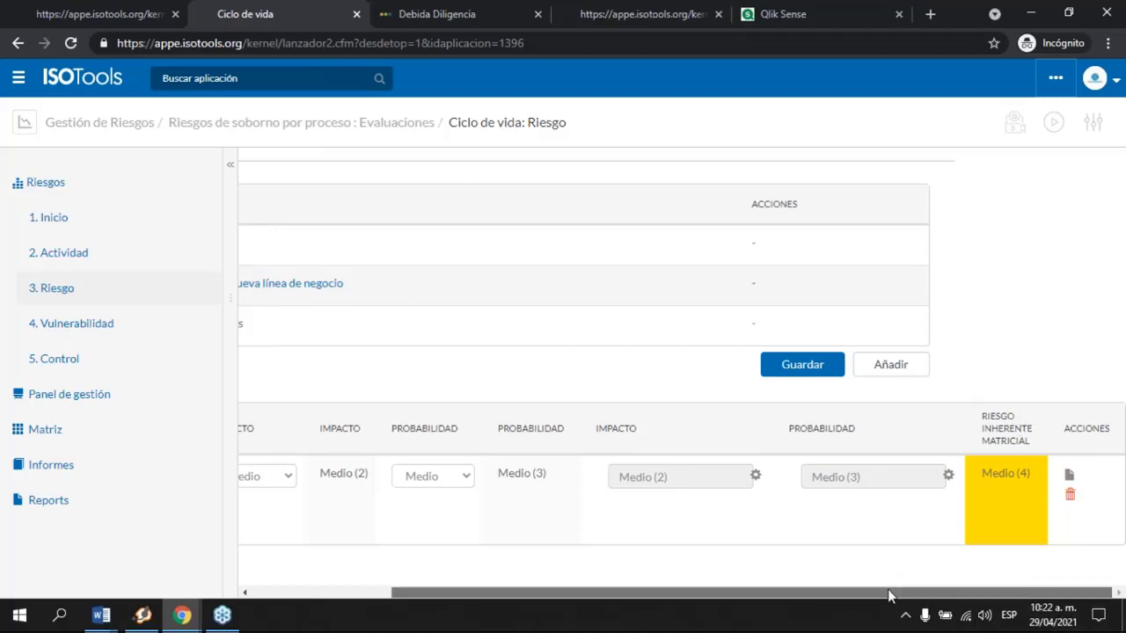
drag(892, 591, 281, 415)
Step: In Vulnerabilidad, view Revelación de datos comerciales a terceros's vulnerability: Control Existente es Insuficiente
click(129, 326)
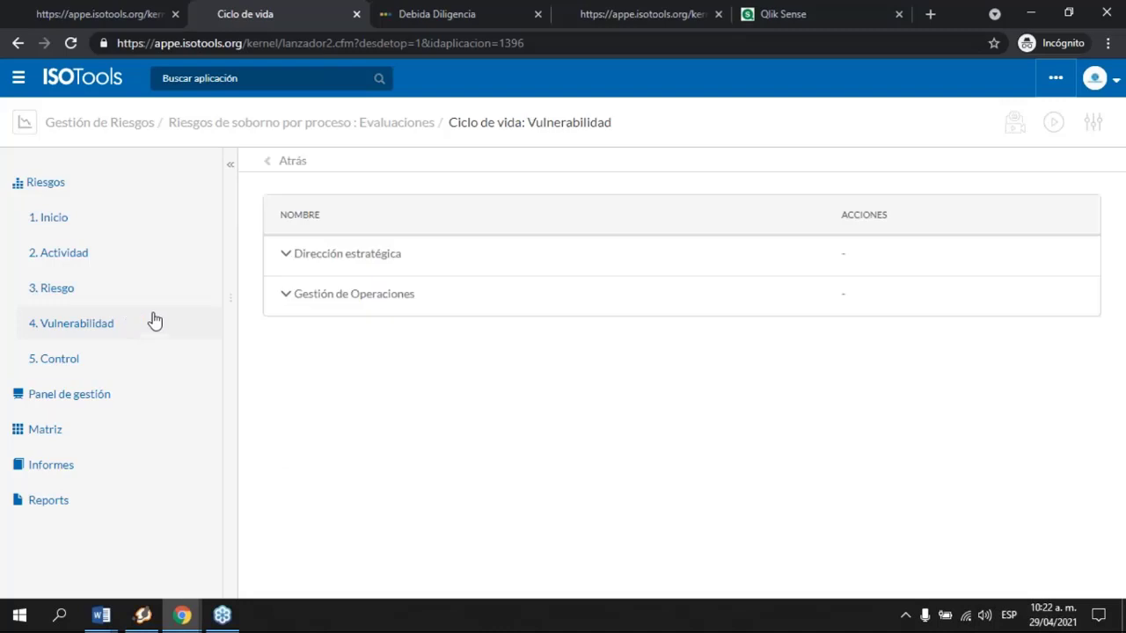
click(284, 257)
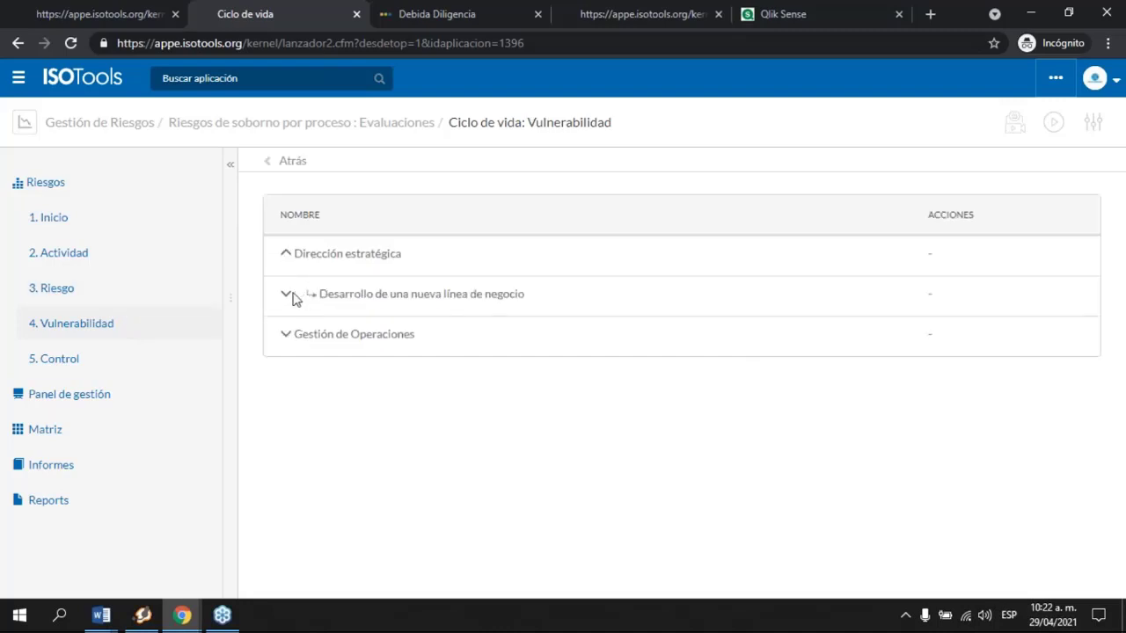
click(295, 299)
click(335, 343)
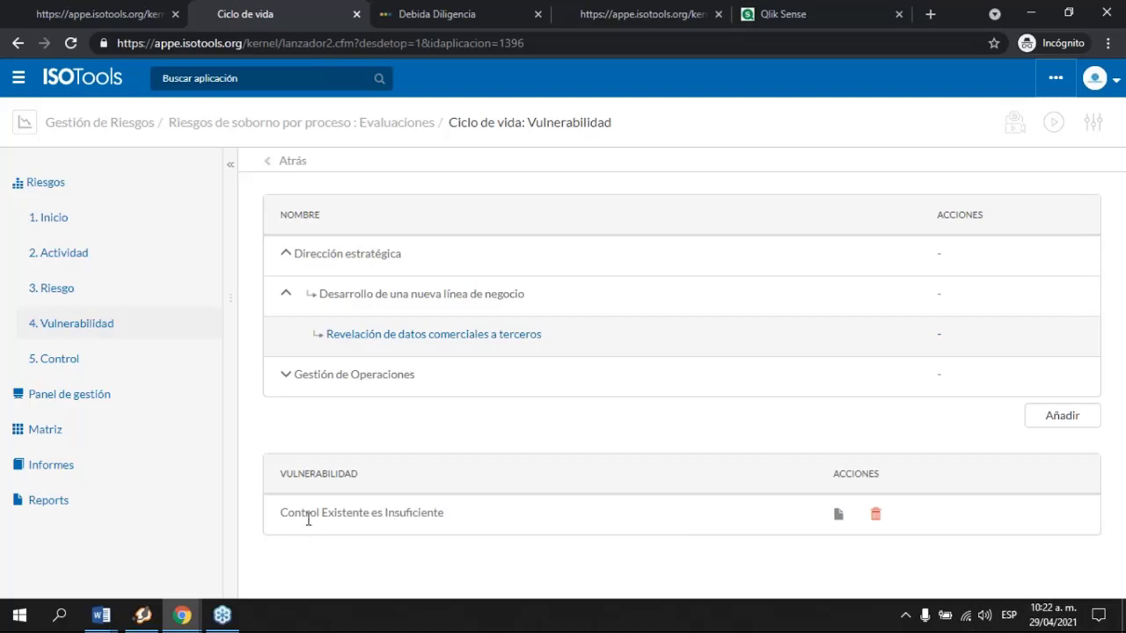
drag(279, 514, 474, 519)
Step: Expand the new business line's risks in the Control step, then bring up the risk matrix
click(75, 364)
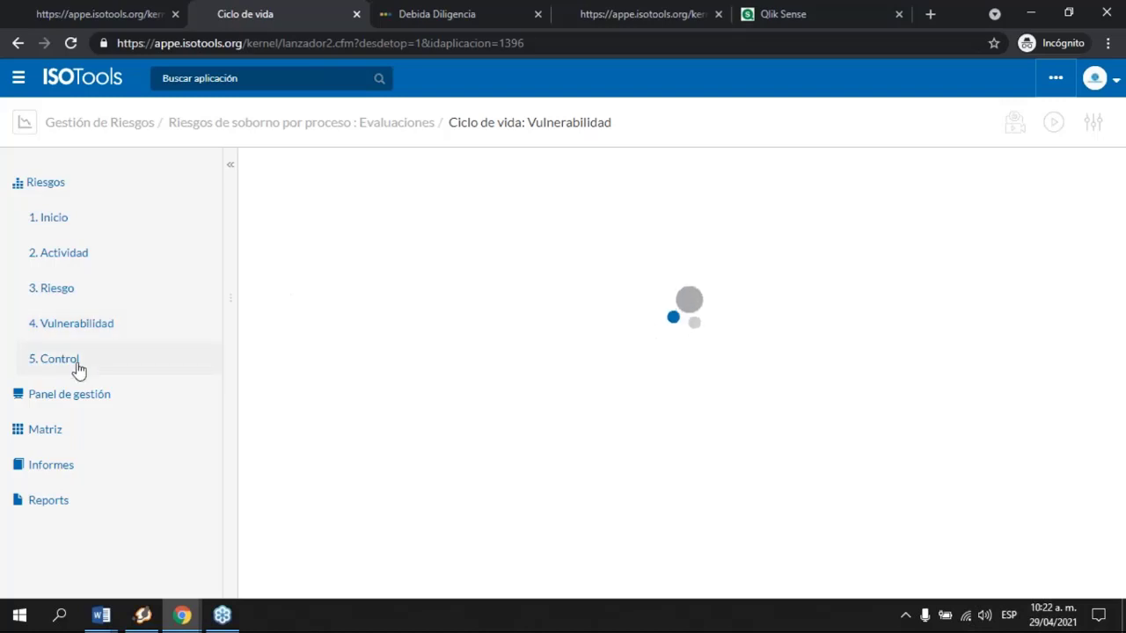
click(292, 257)
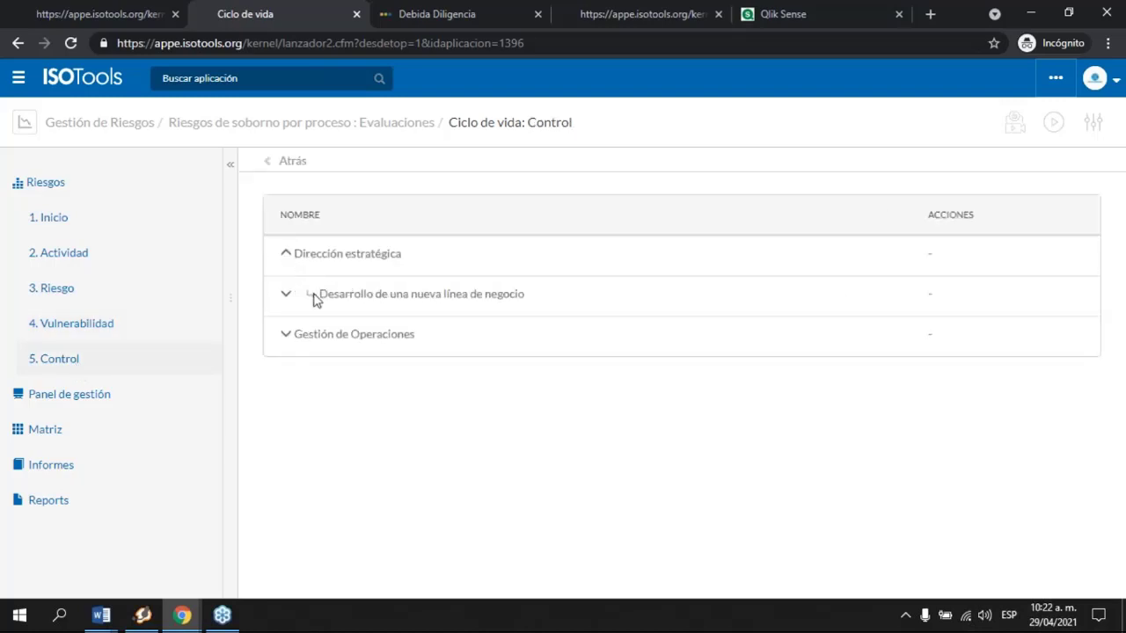
click(284, 296)
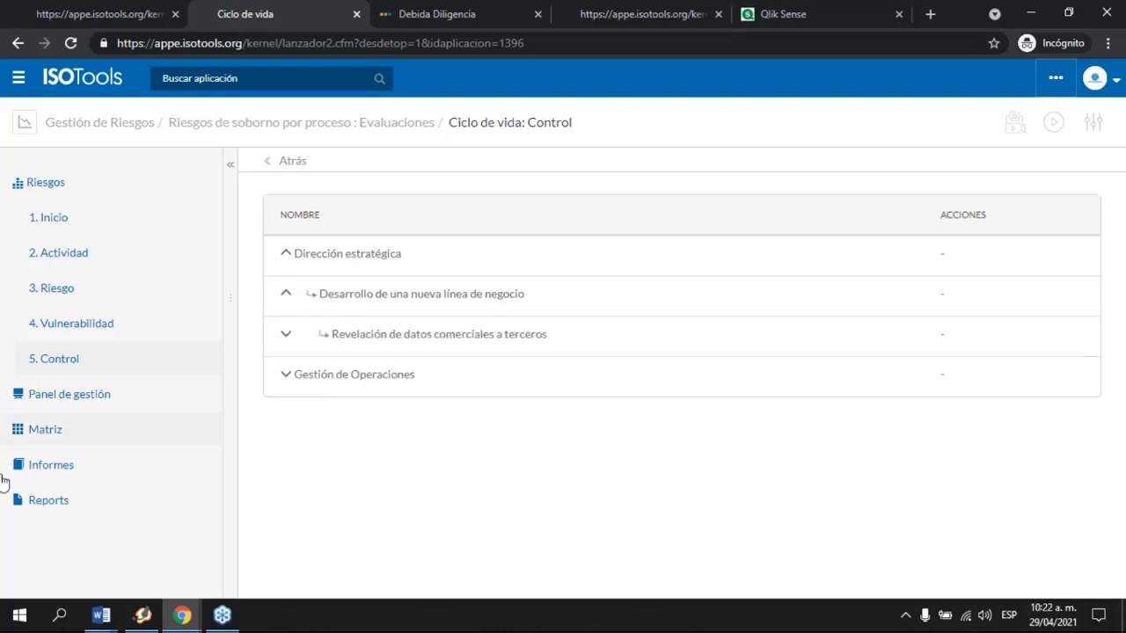
click(46, 431)
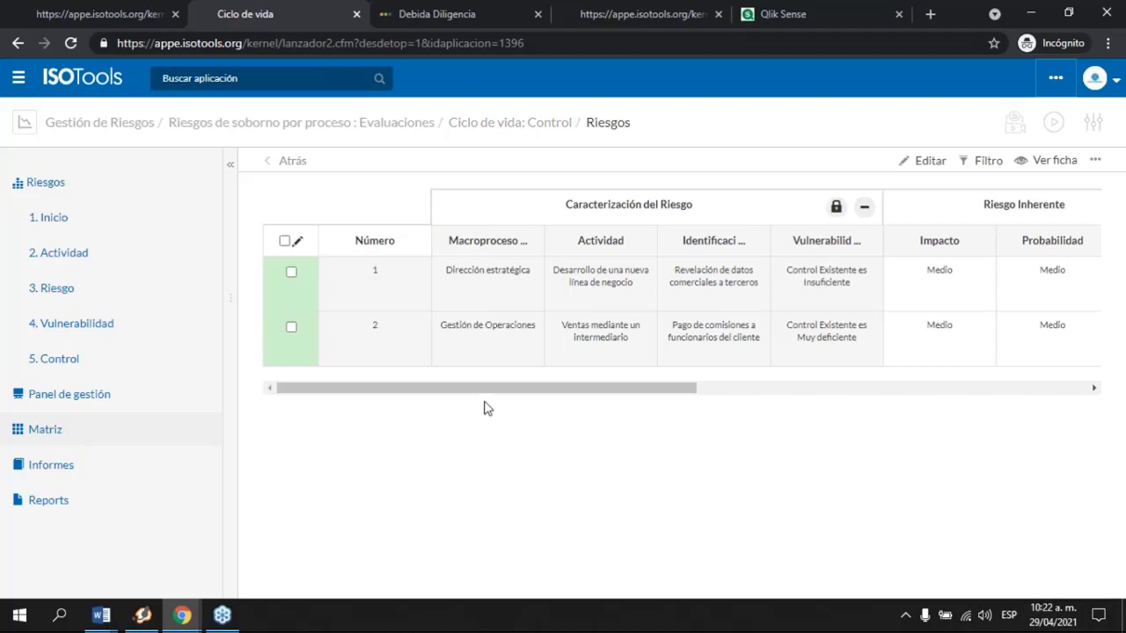
Step: Scroll the risk matrix sideways and open the Informes: Riesgos bubble chart report
drag(478, 391, 444, 397)
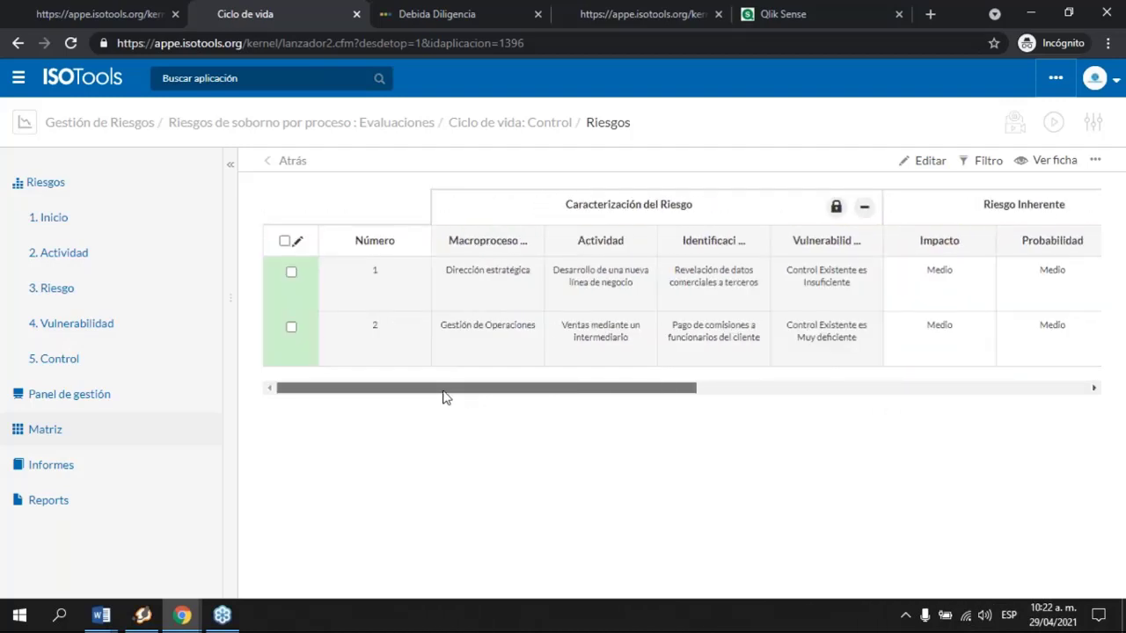
click(72, 479)
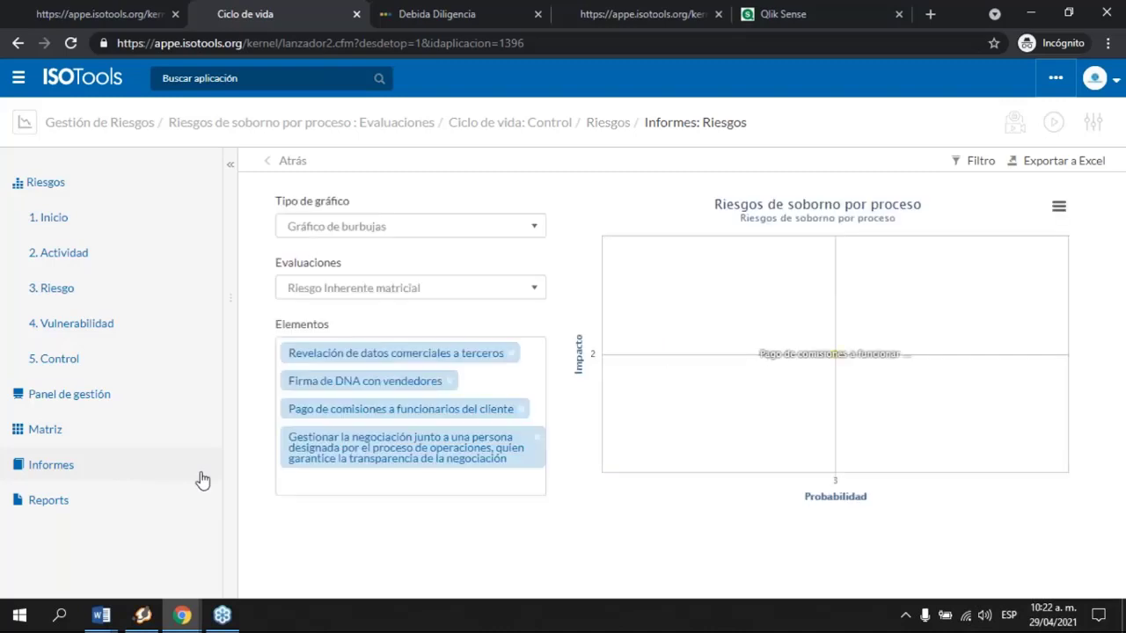
Step: Switch the report's chart type to a heat map and open the evaluation type choices
click(468, 227)
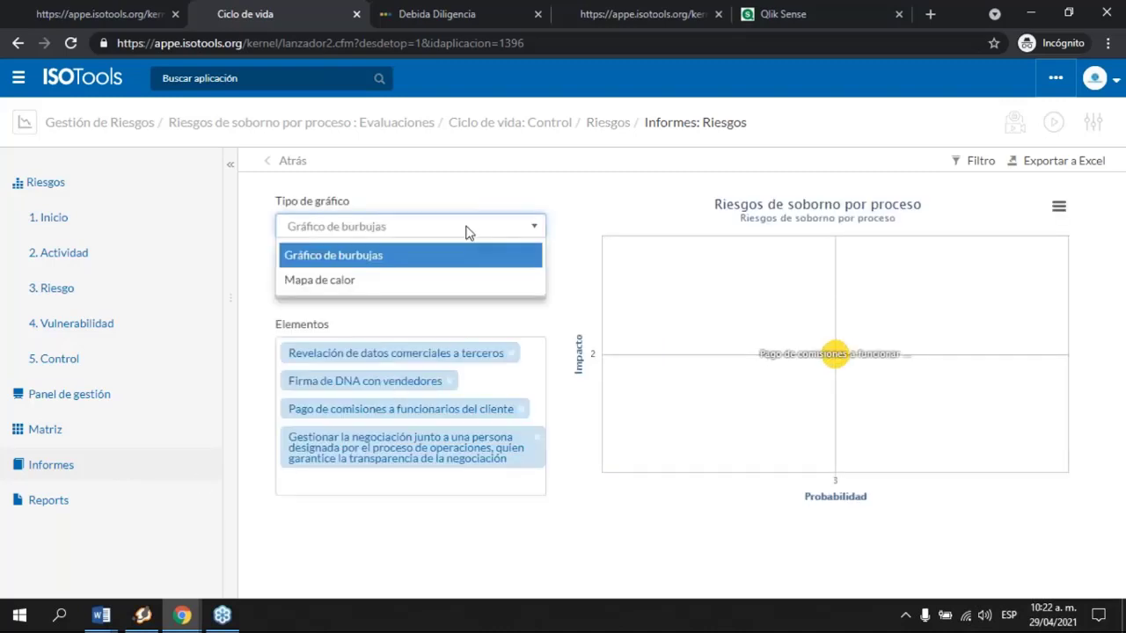
click(342, 284)
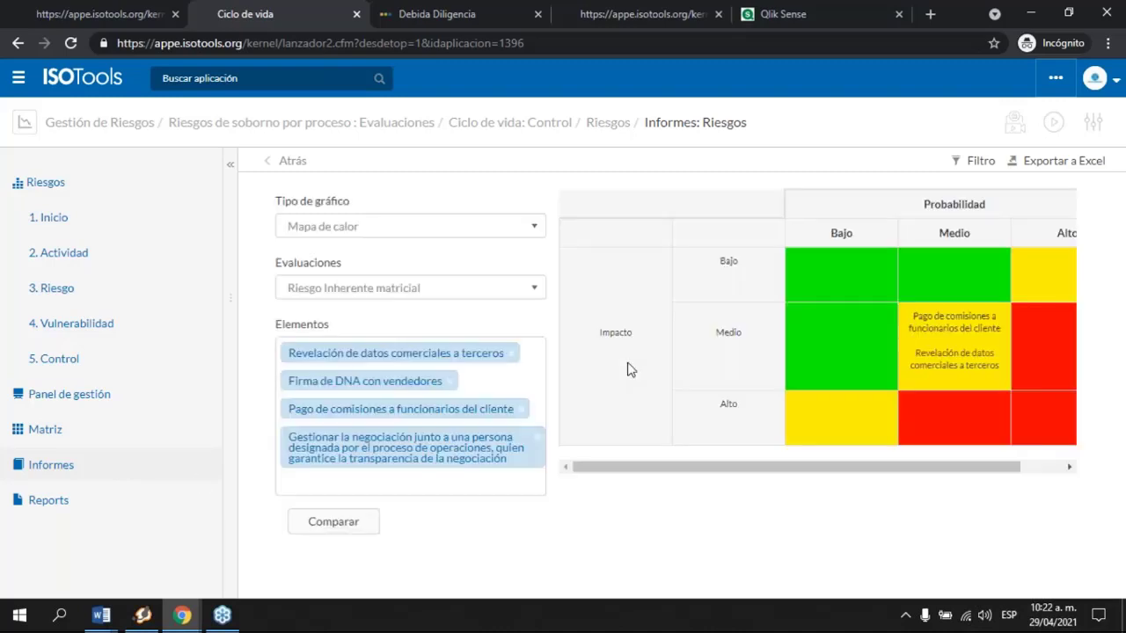
click(436, 290)
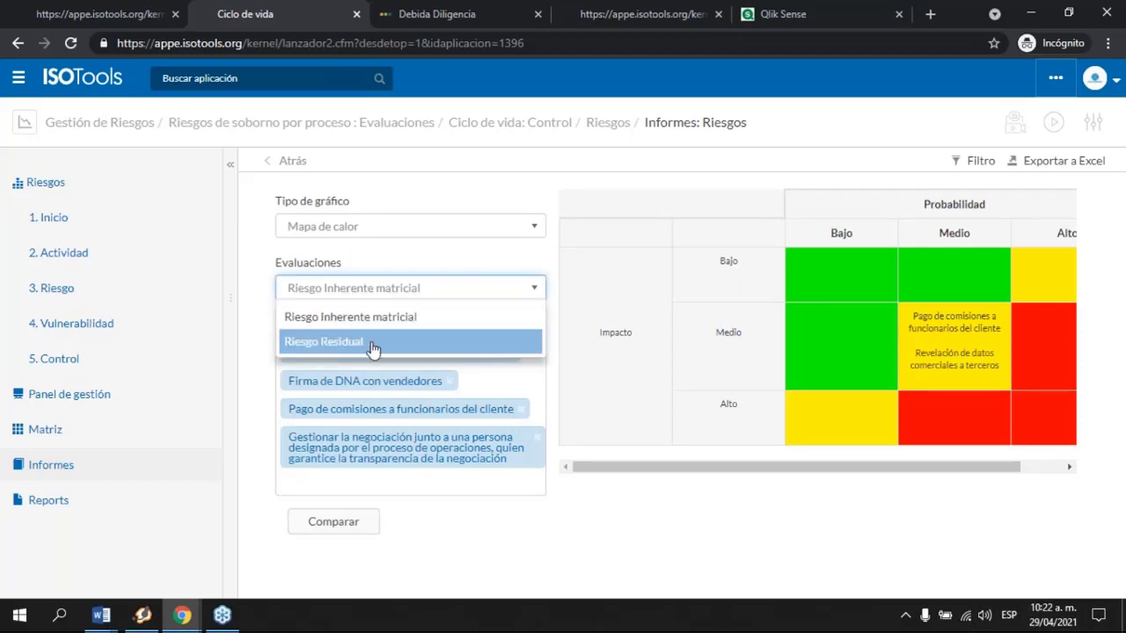
Step: Go back to Gestión de Riesgos, listing the Comercial and Proveedor bribery matrices
drag(771, 467, 974, 478)
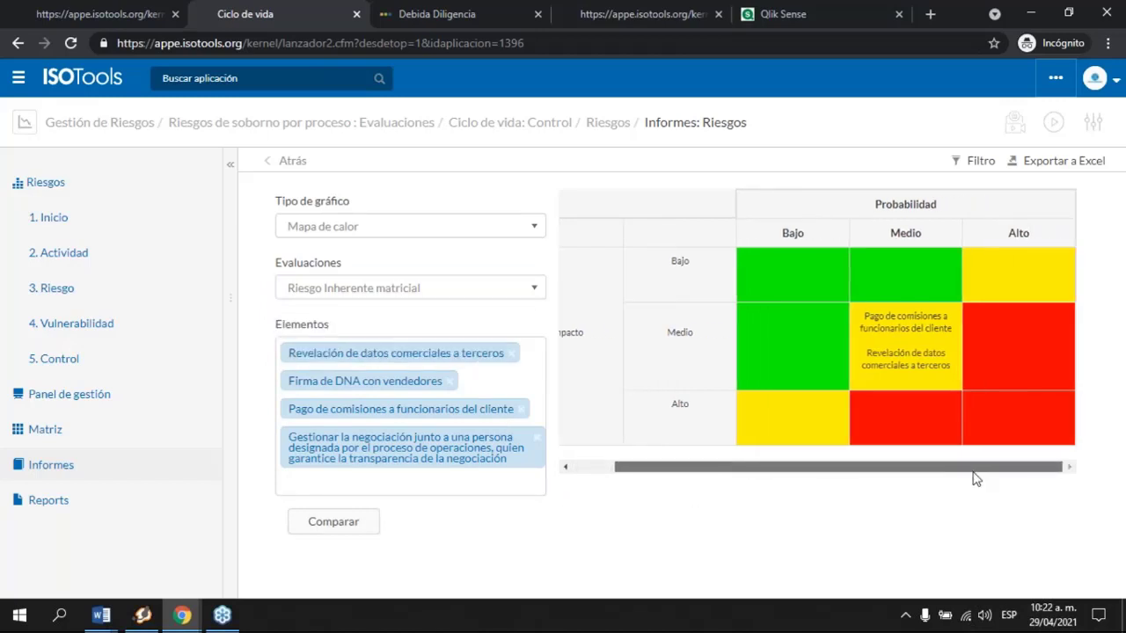
drag(743, 478, 698, 469)
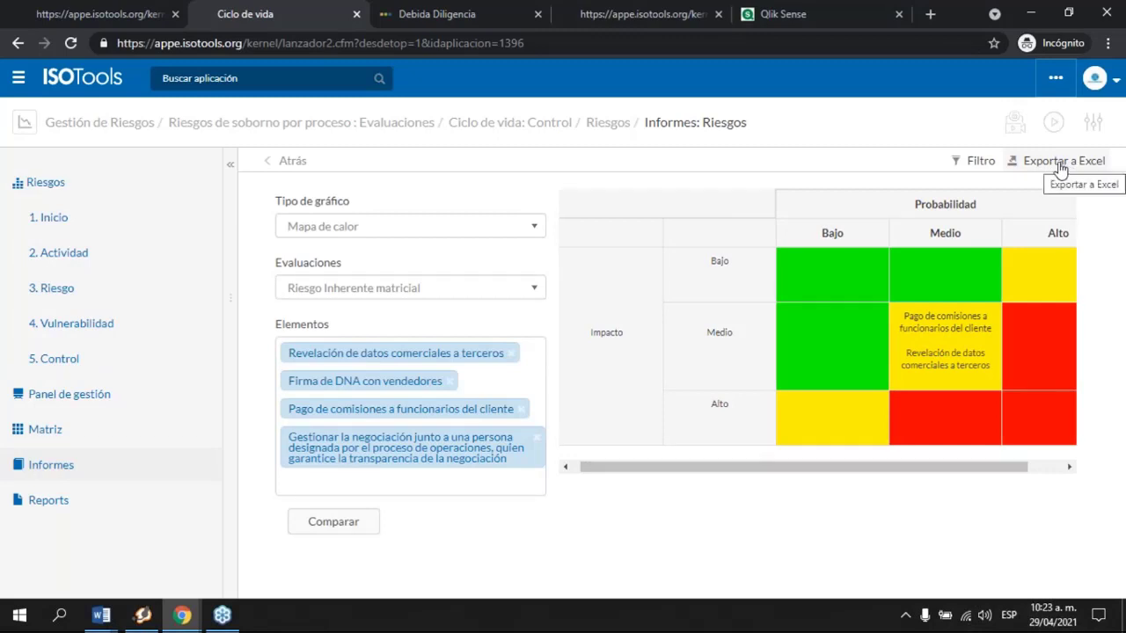
click(107, 125)
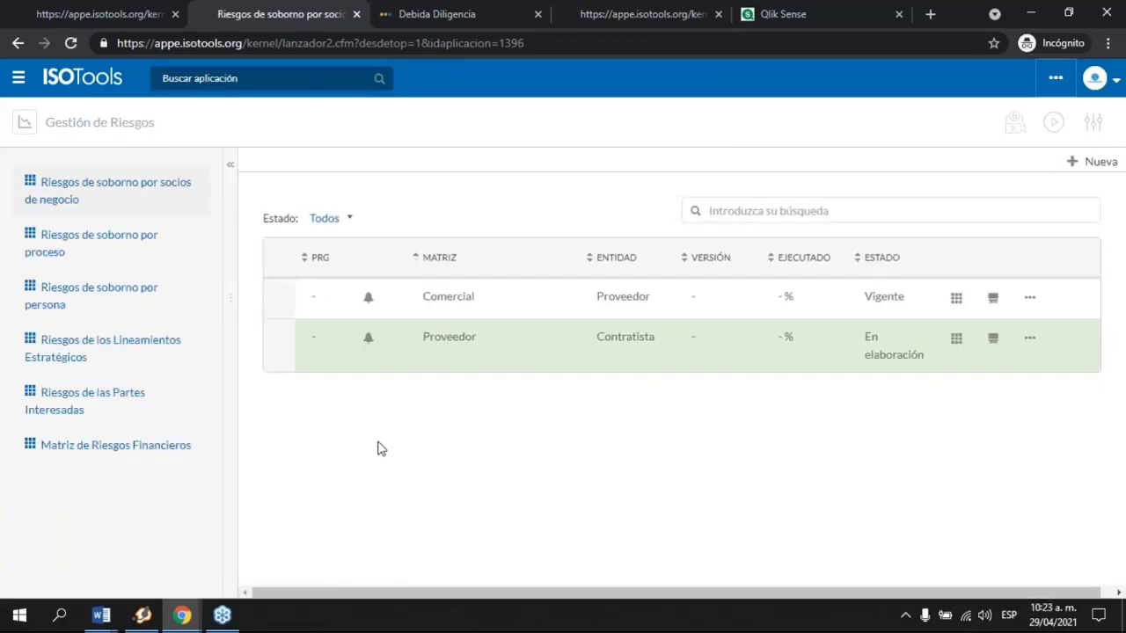
Step: Open the Tipo de Riesgo Operacional - Financiera evaluation from Matriz de Riesgos Financieros
click(100, 456)
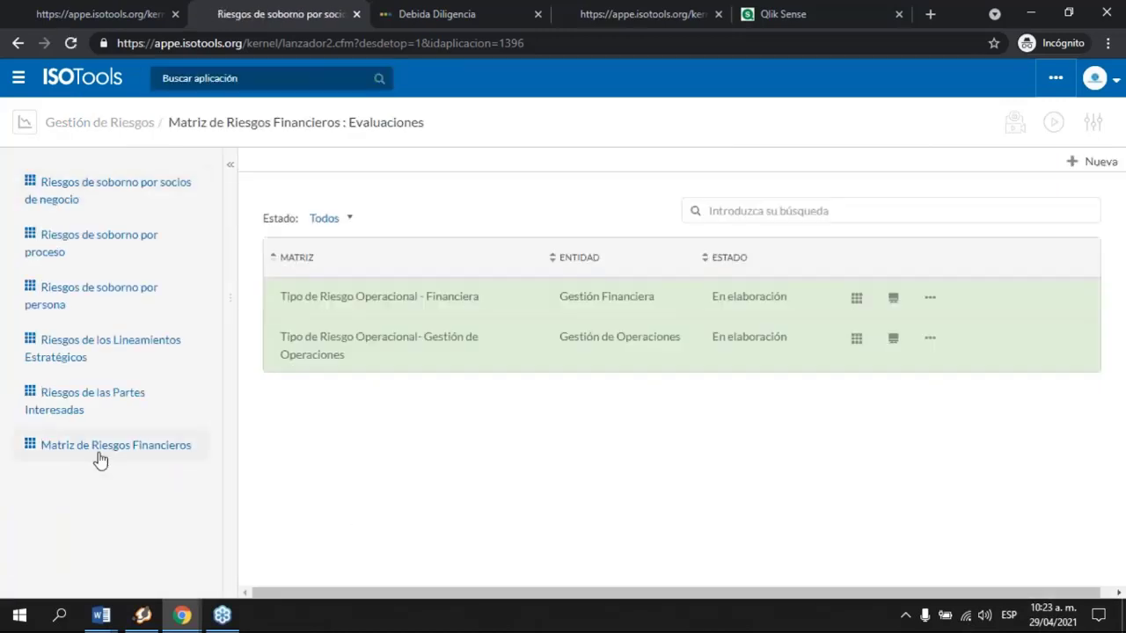
click(858, 298)
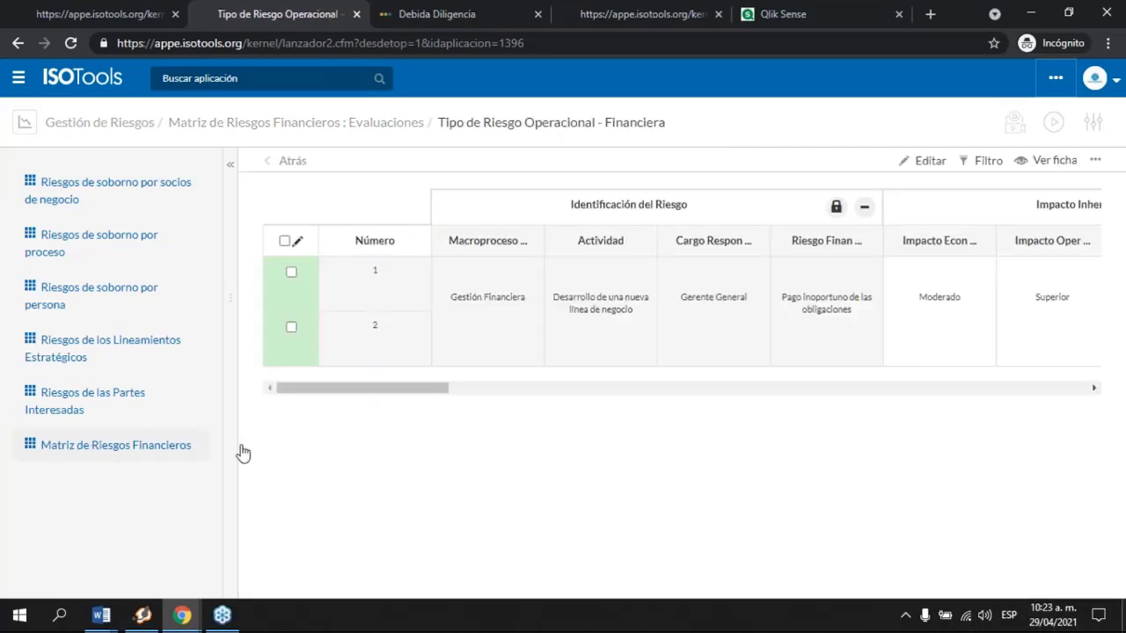
drag(431, 393, 694, 410)
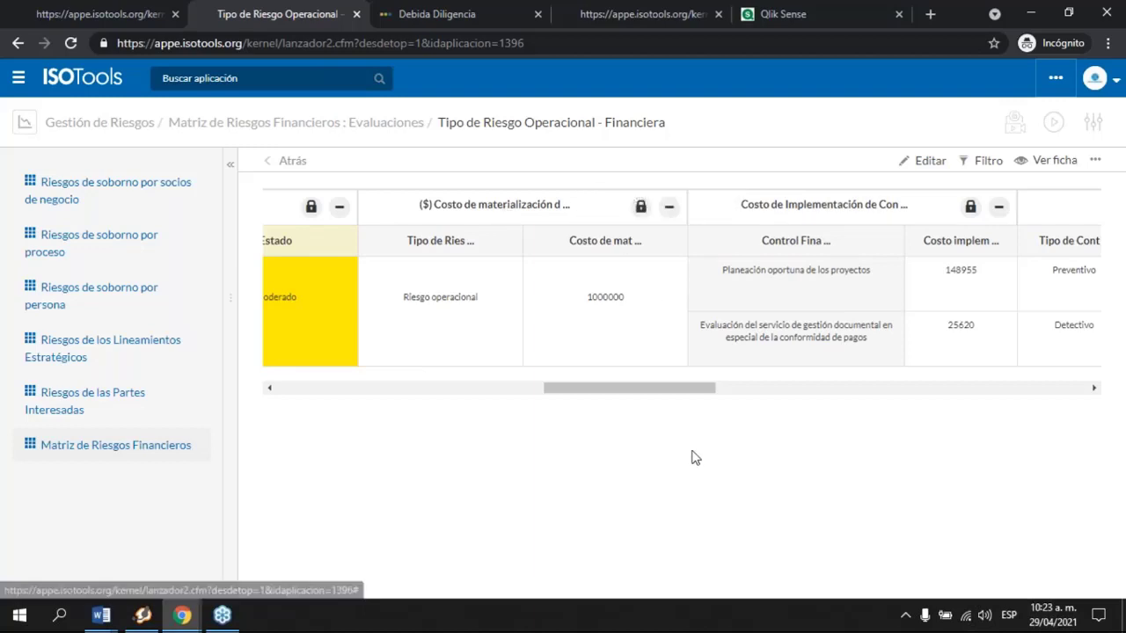
Step: Scroll the matrix right to Plan de Tratamiento y Mejora, then close the matrix page
drag(684, 394, 1078, 408)
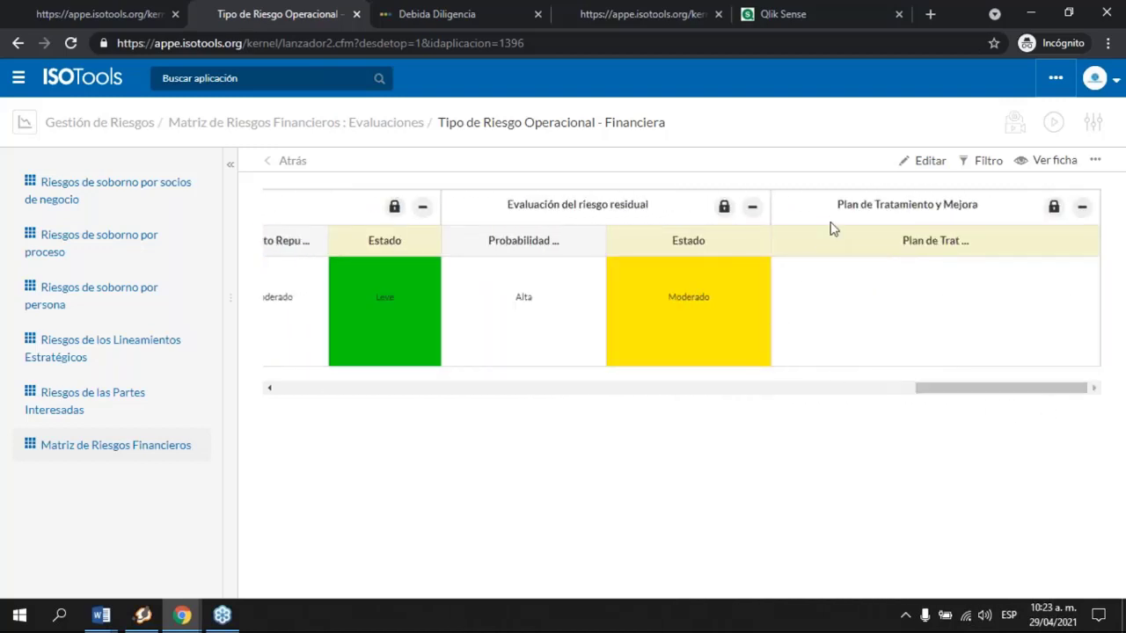
drag(839, 204, 986, 211)
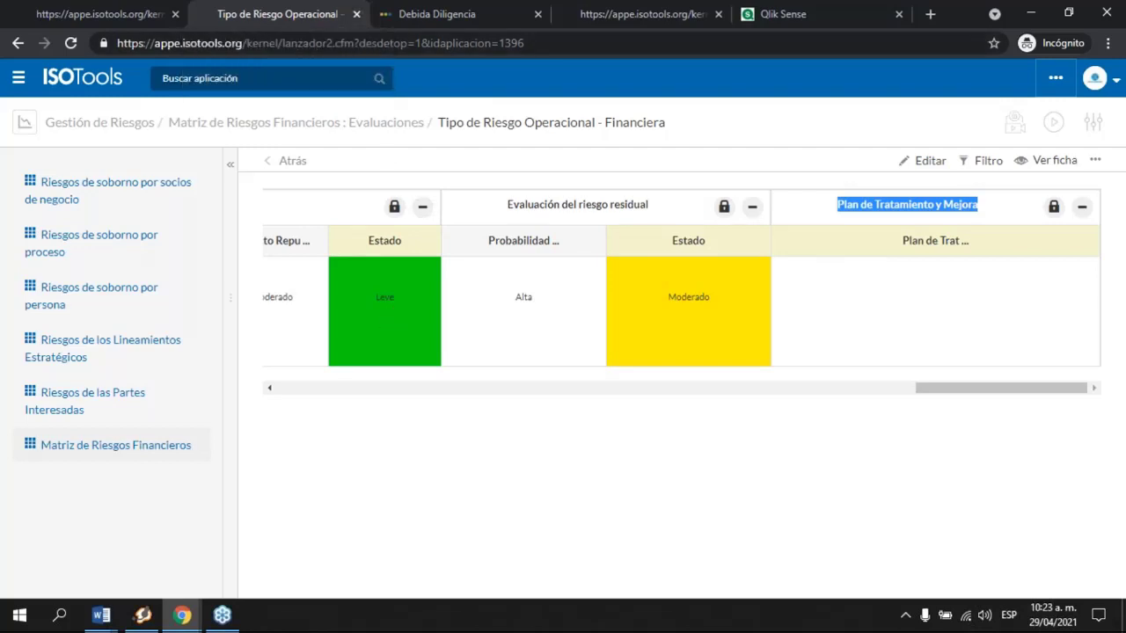
click(356, 14)
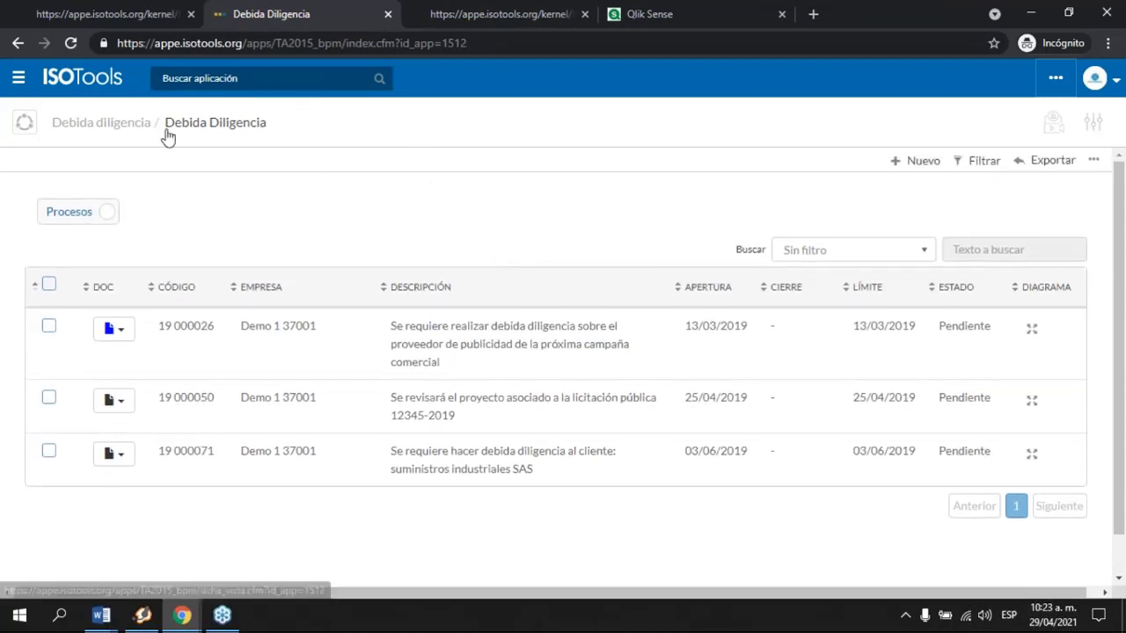
Step: View the due diligence process flow diagram, then close it
click(1032, 330)
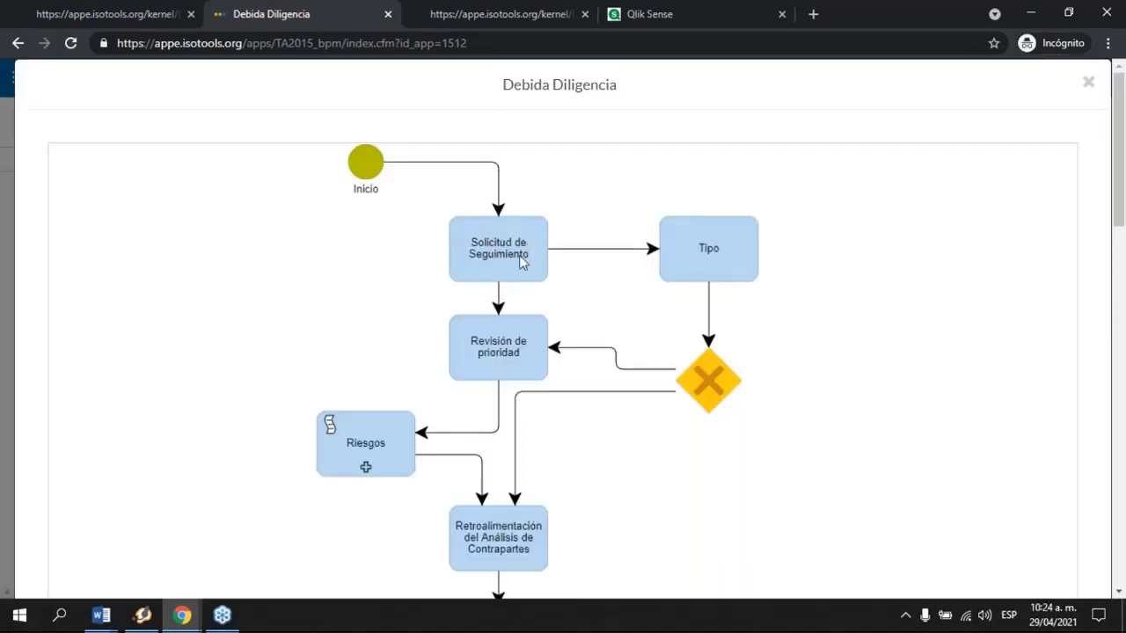
scroll(517, 268, down, 1)
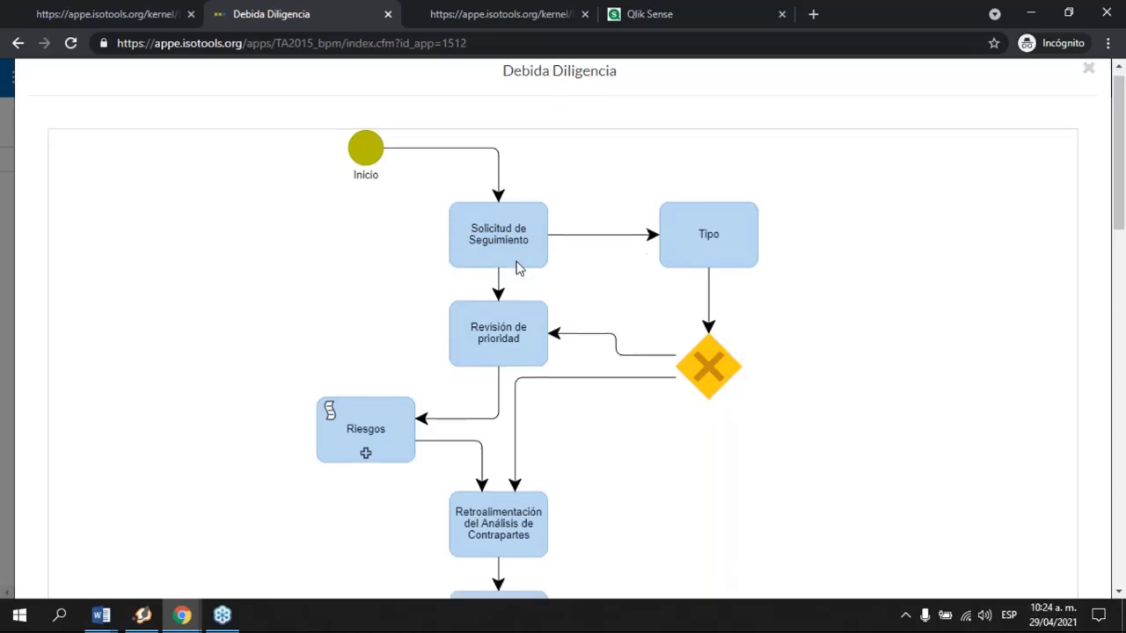
scroll(880, 371, up, 2)
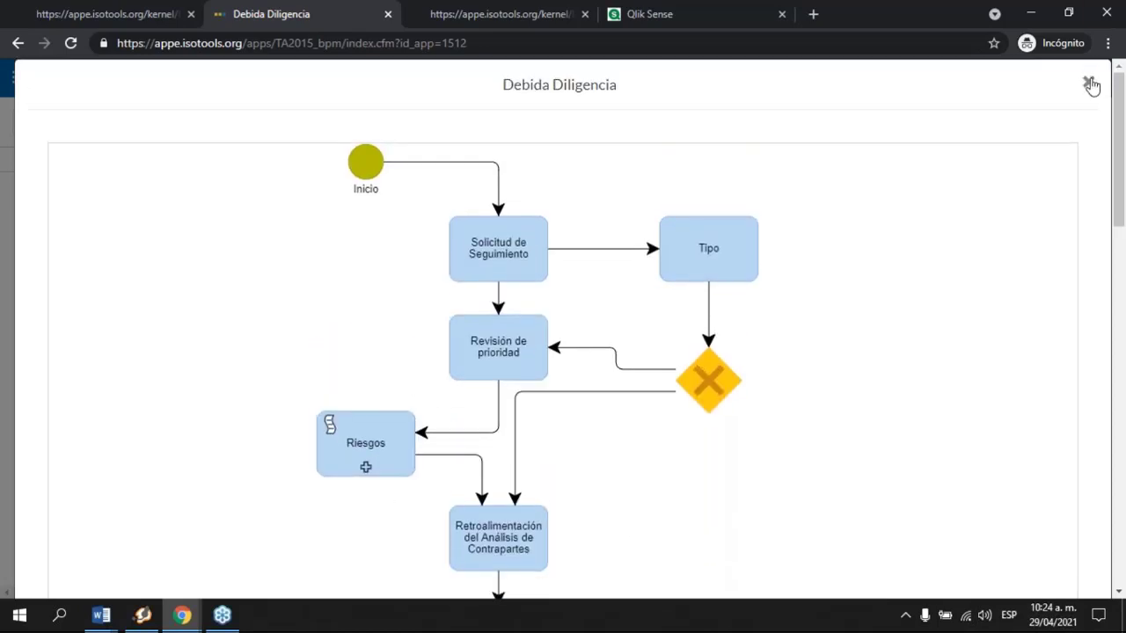
click(1090, 86)
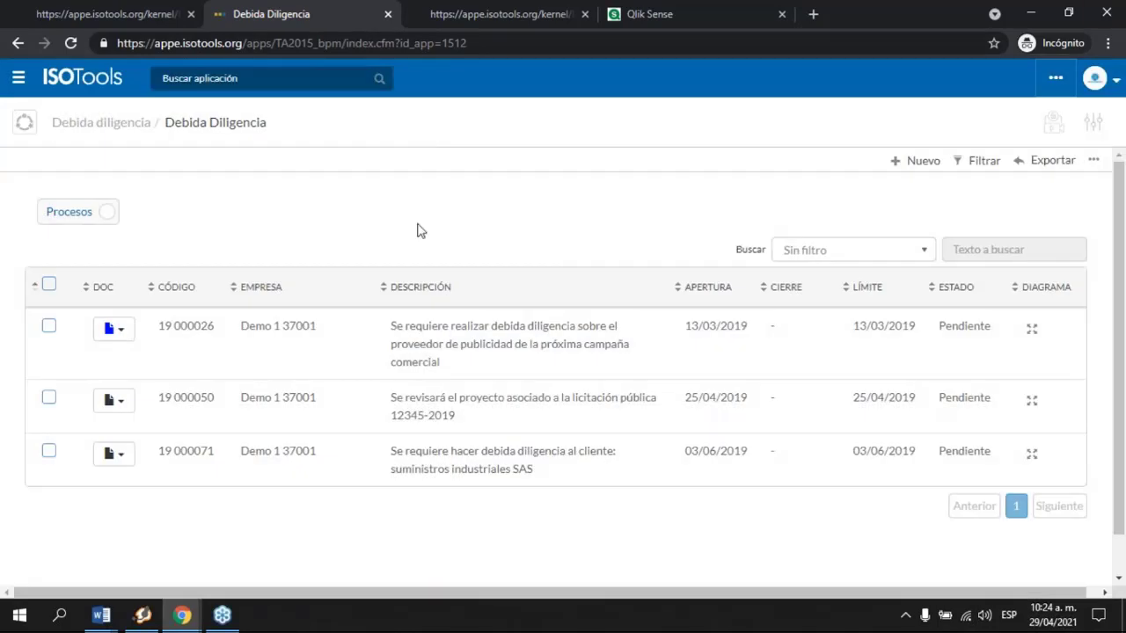
Step: Return to the Debida Diligencia list and open record 19 000026
click(467, 15)
click(351, 17)
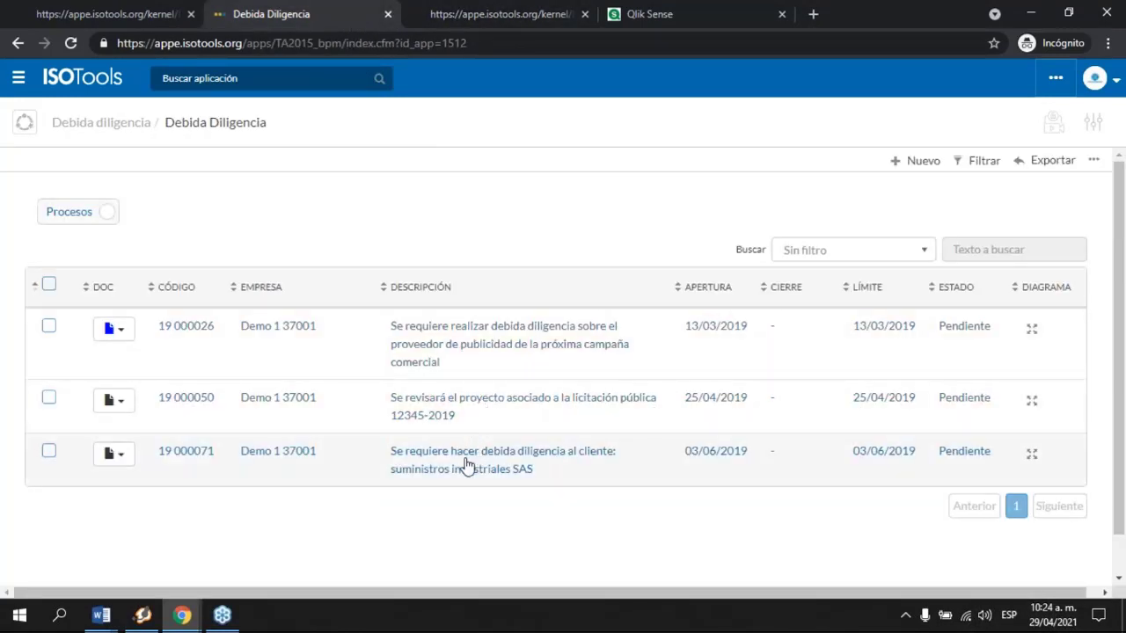
click(489, 342)
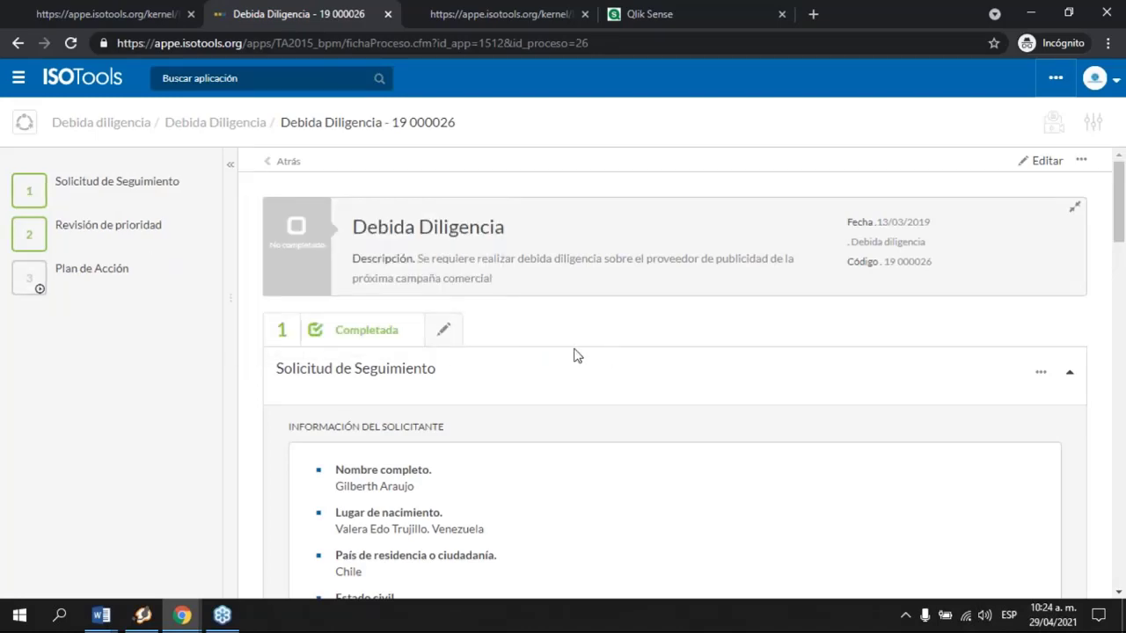
Step: Scroll through record 19 000026's Contraparte, Revisión de prioridad and Plan de Acción, then close Qlik Sense
scroll(613, 415, down, 5)
scroll(614, 415, down, 5)
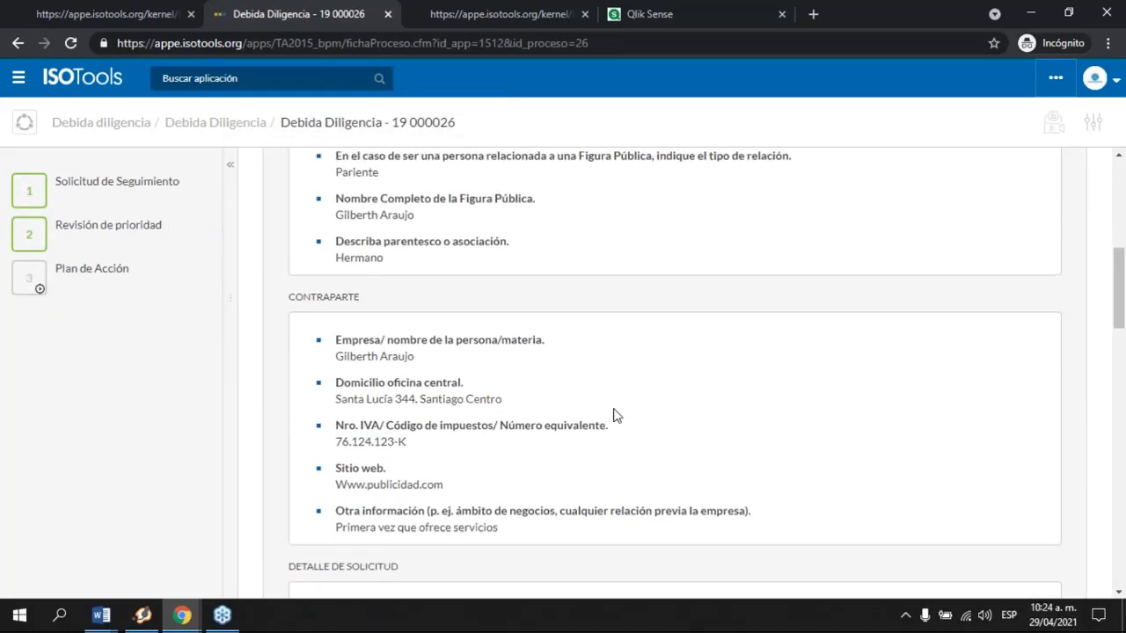
scroll(614, 415, down, 7)
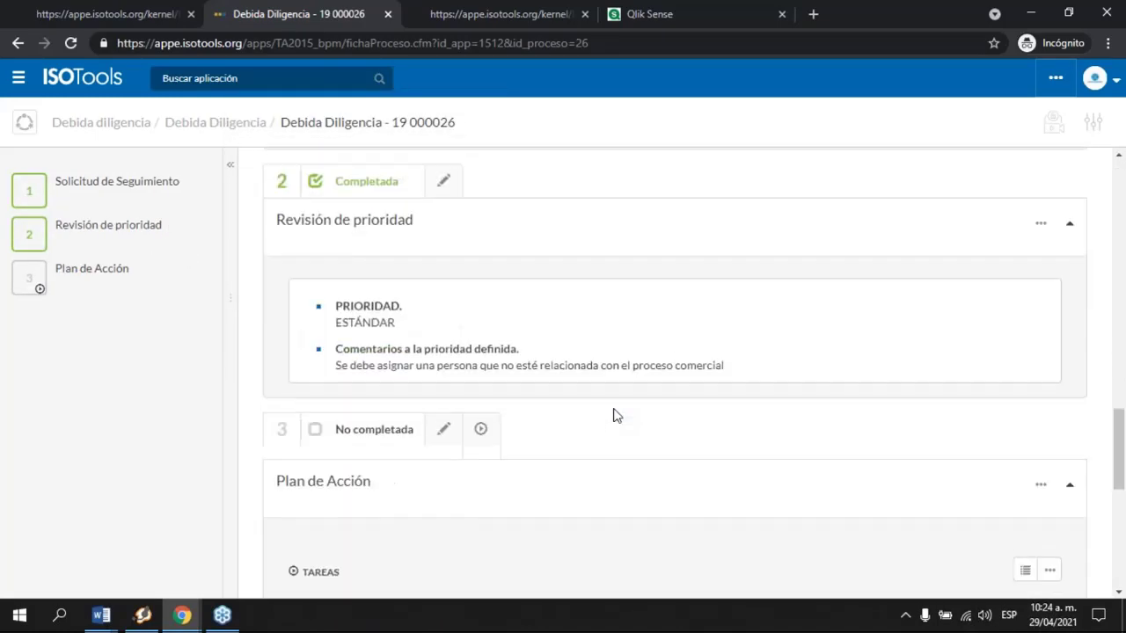
scroll(614, 415, down, 2)
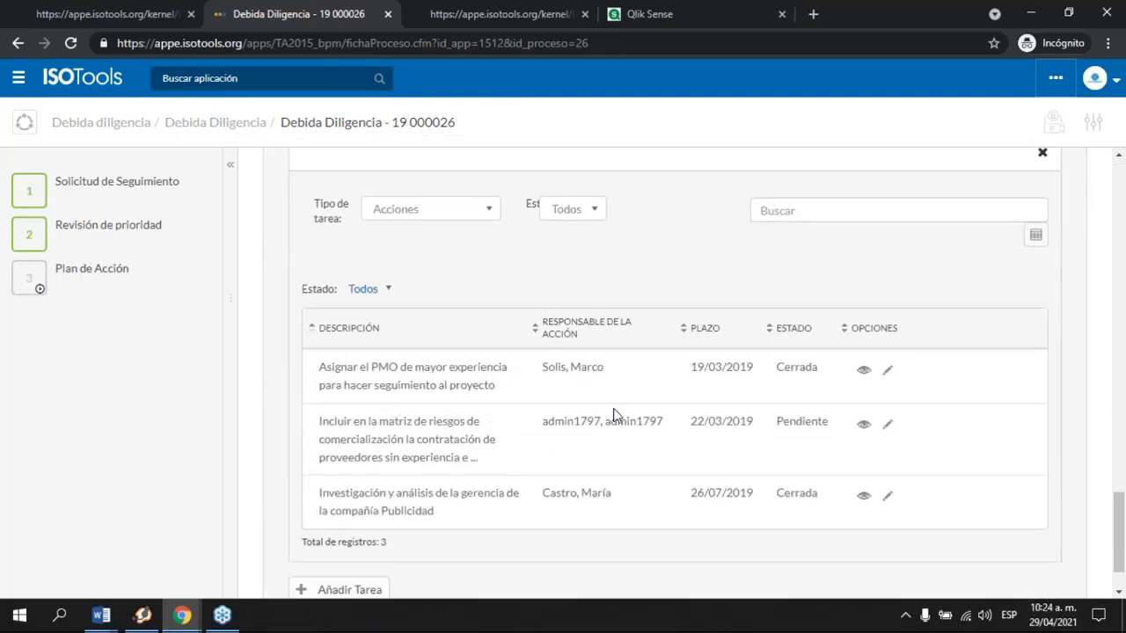
scroll(614, 415, up, 10)
scroll(614, 415, up, 8)
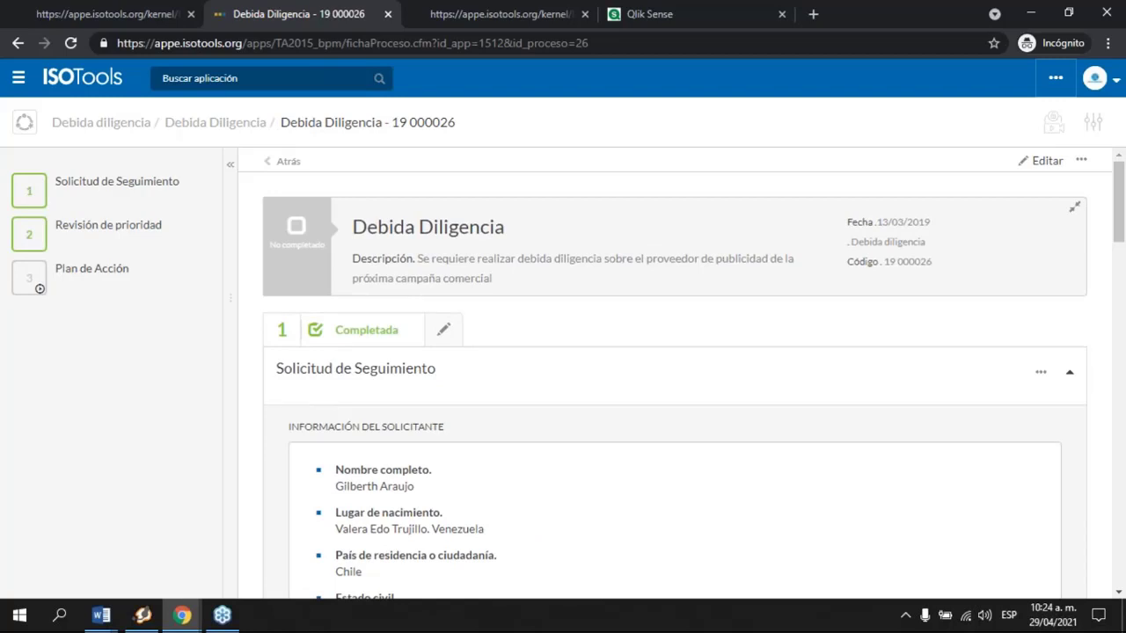
click(782, 15)
Step: Close the Business Intelligence page and return to the ISOTools home page
click(554, 20)
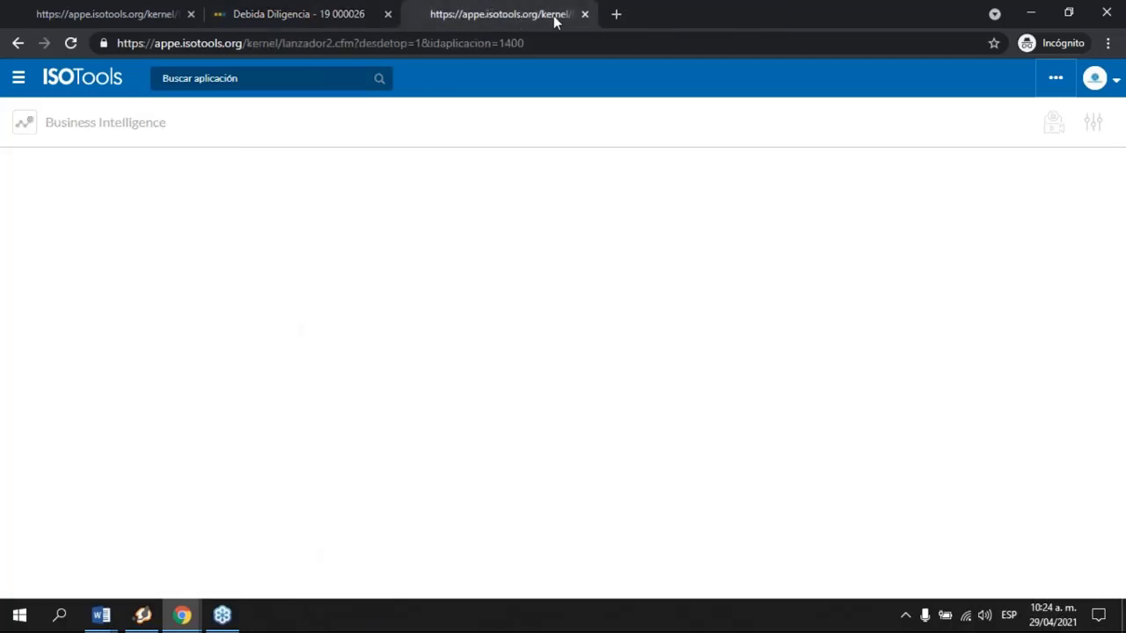
click(584, 14)
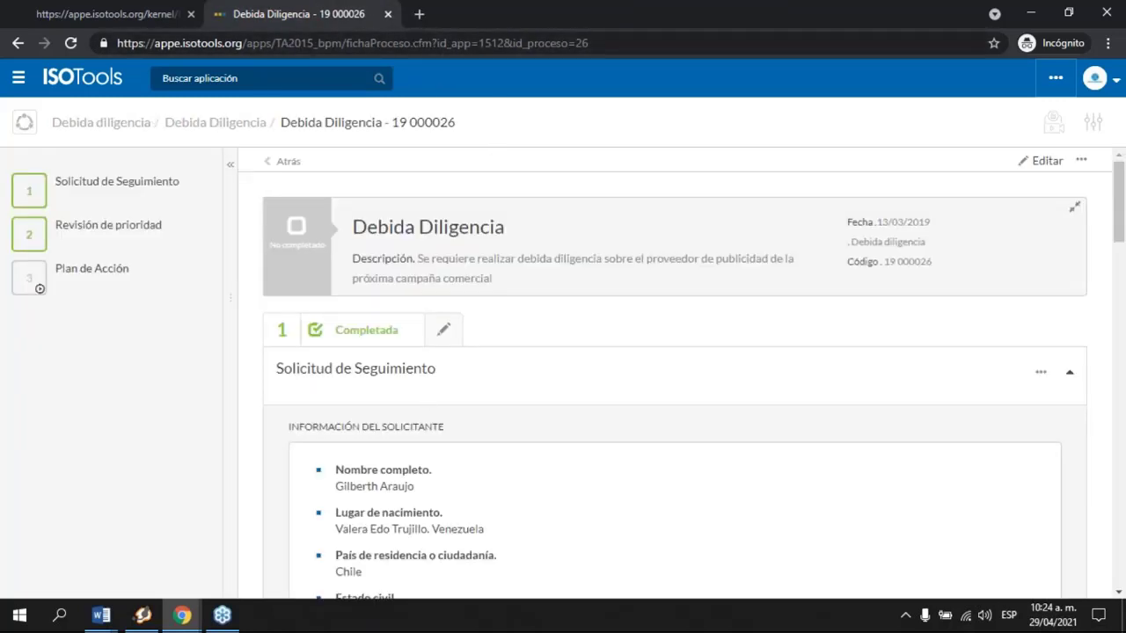
click(105, 84)
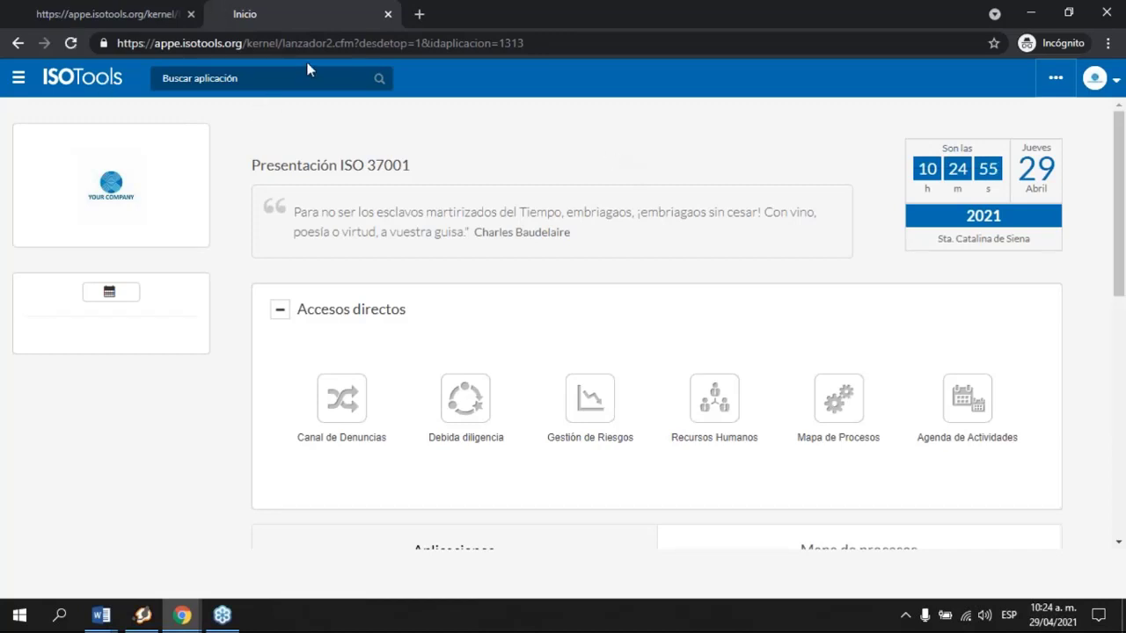
Step: Close the ISO 37001 Inicio tab and bring up the Digital Compliance Office home window
click(388, 15)
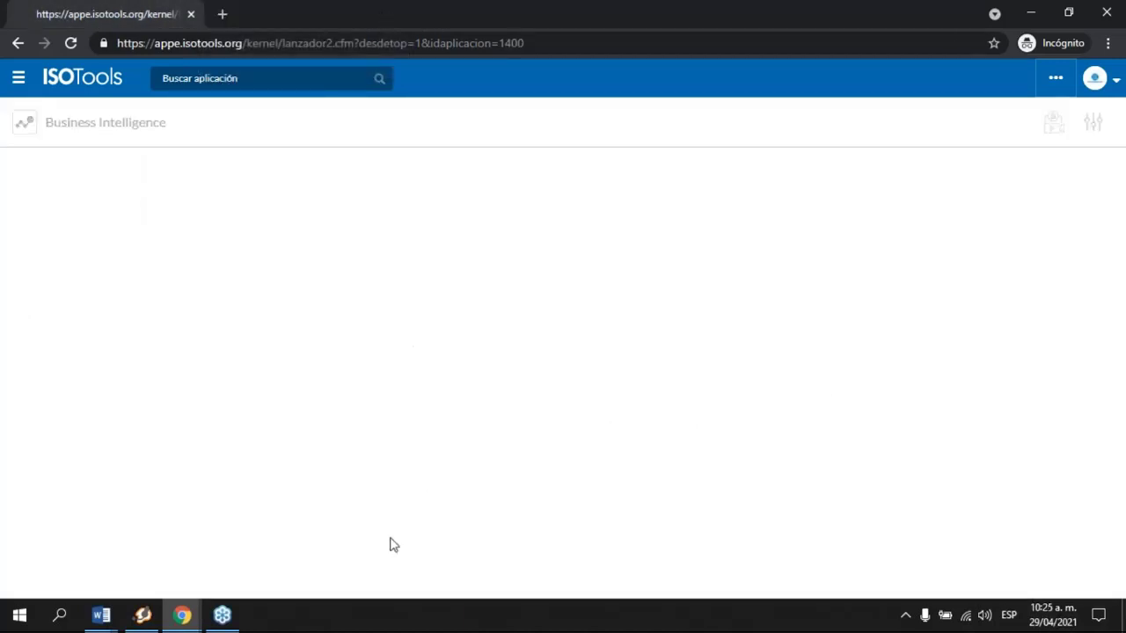
click(179, 612)
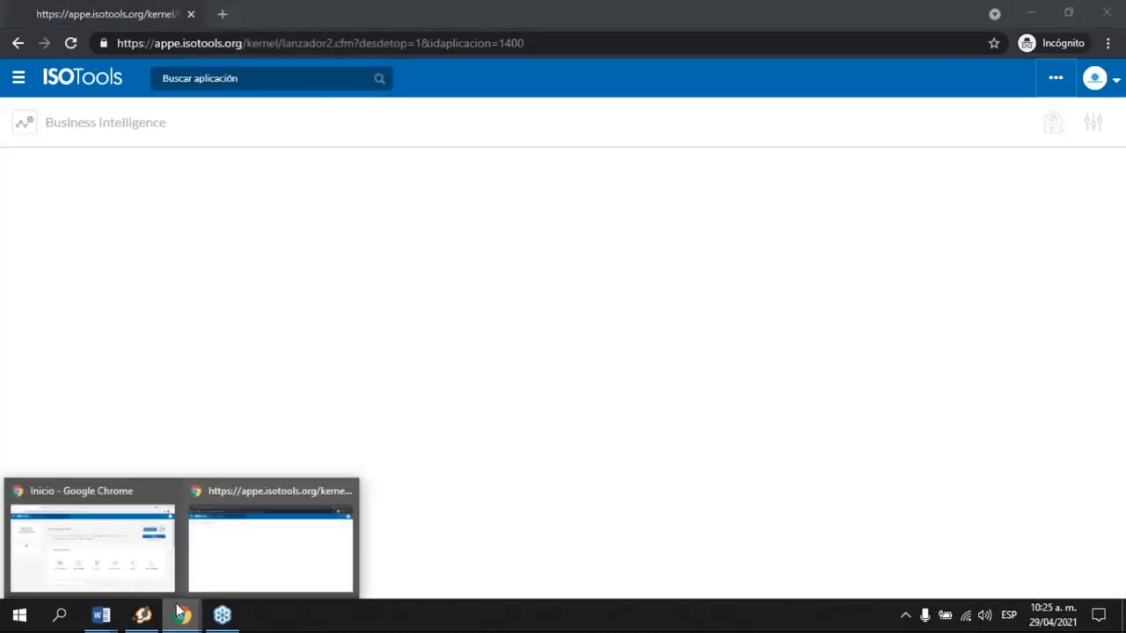
click(139, 572)
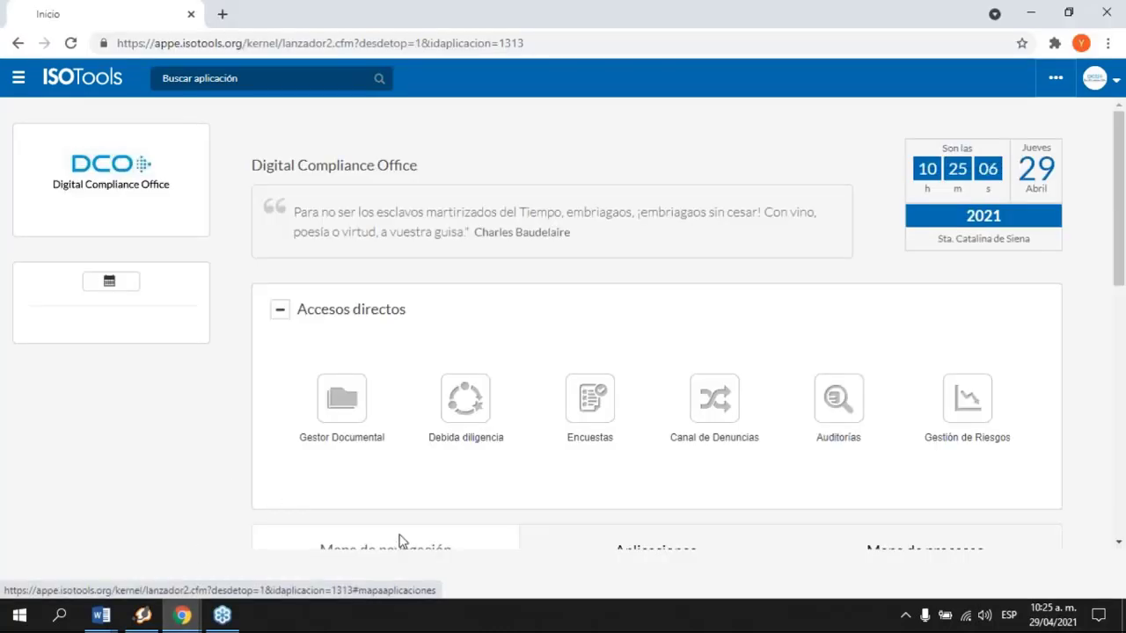
scroll(764, 419, down, 1)
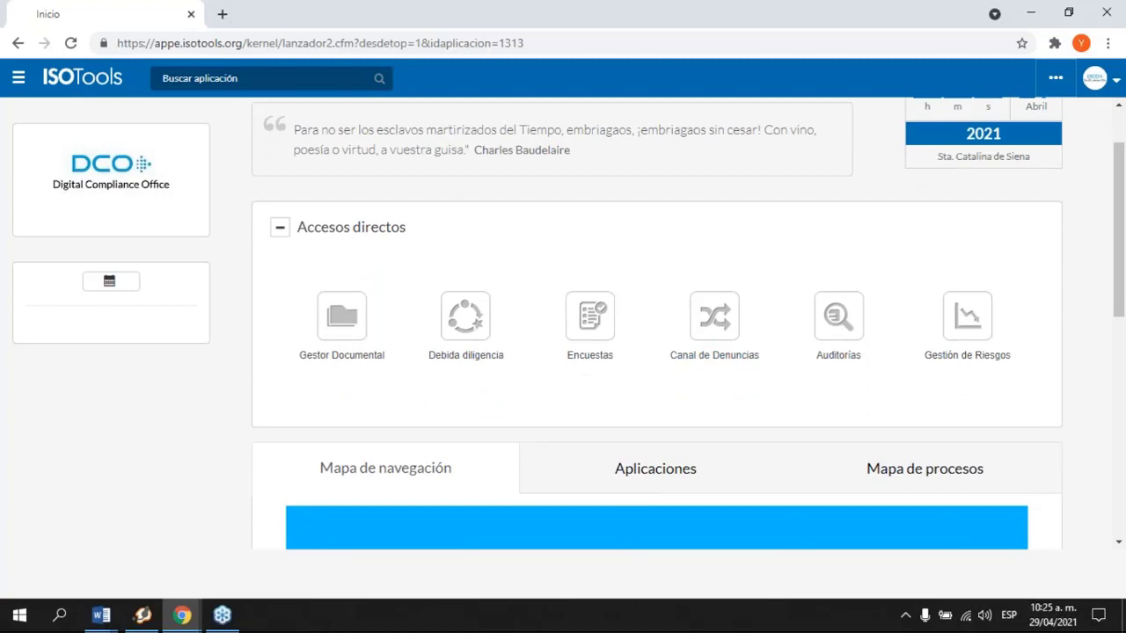
scroll(657, 326, up, 1)
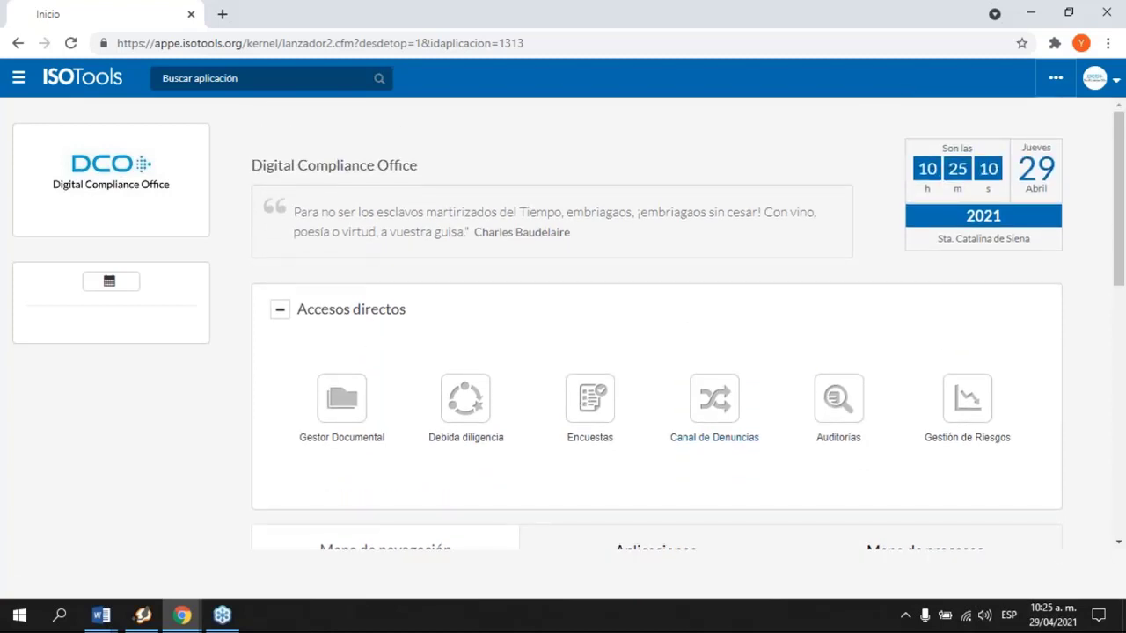